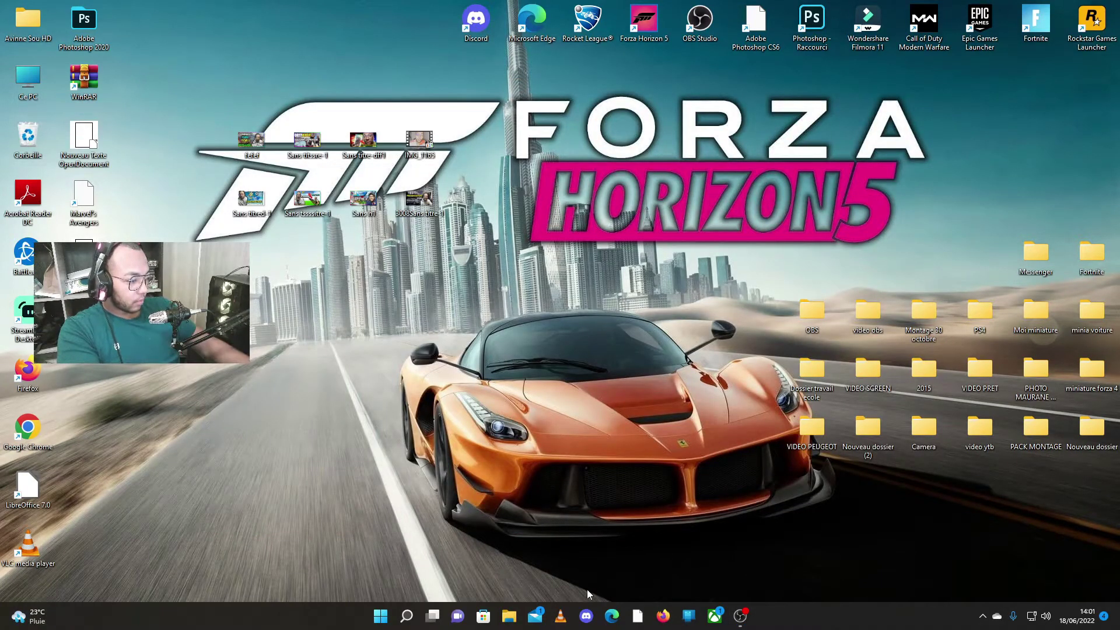
# Search the web in Microsoft Edge for "wondershare filmora 11" and open the official filmora.wondershare.fr website.
pyautogui.click(612, 615)
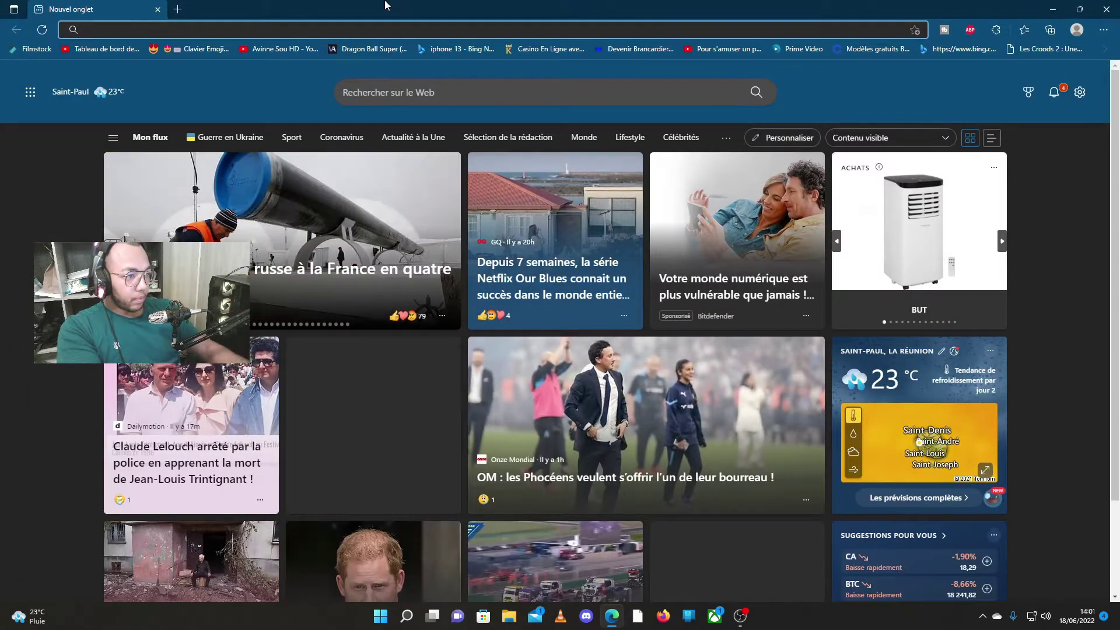
pyautogui.write('wonde')
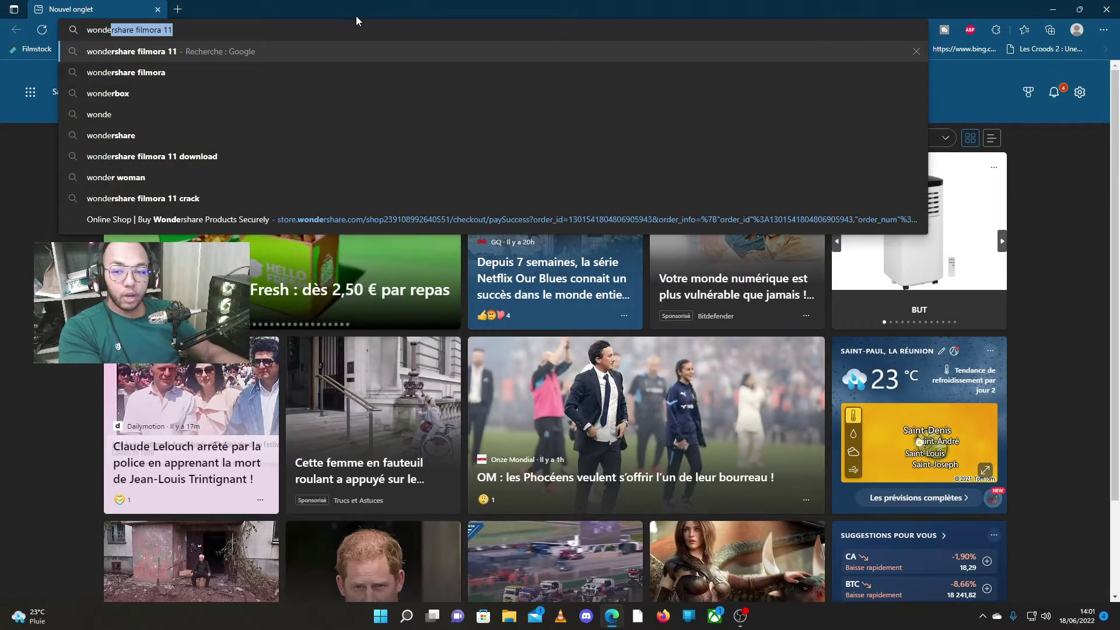
pyautogui.press('Return')
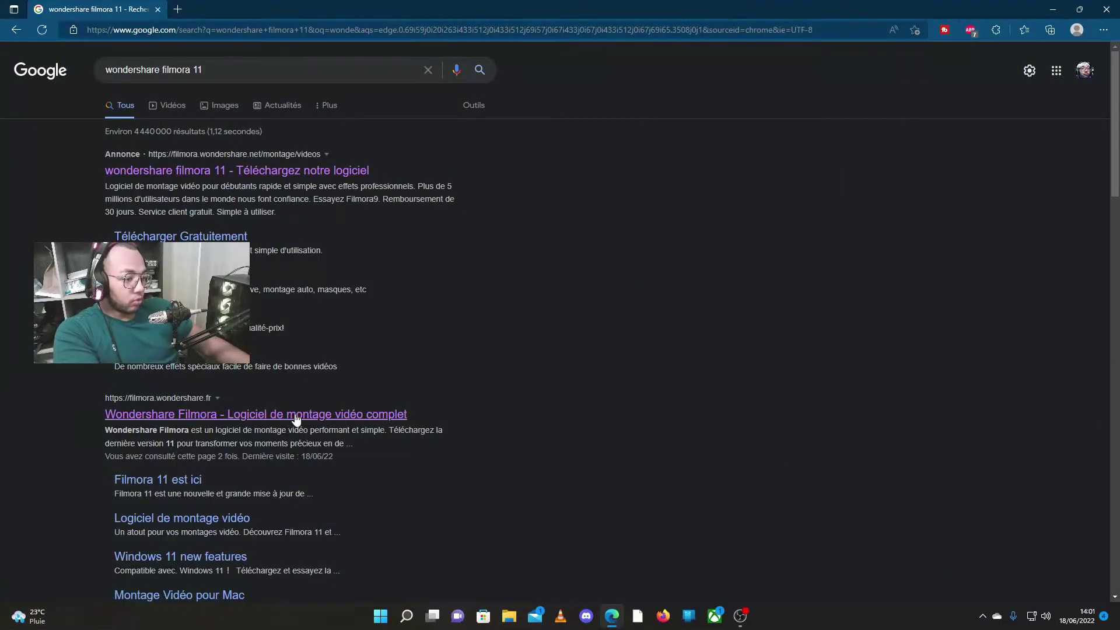
pyautogui.click(297, 415)
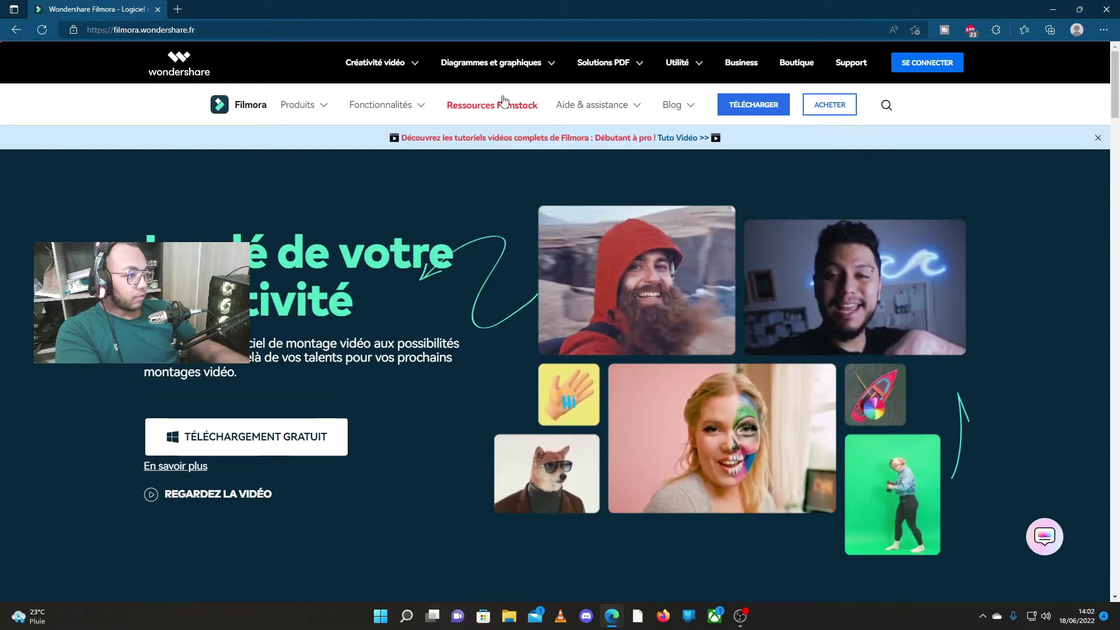
# Open the Filmora pour Windows product page and look over its download and purchase options.
pyautogui.moveTo(303, 108)
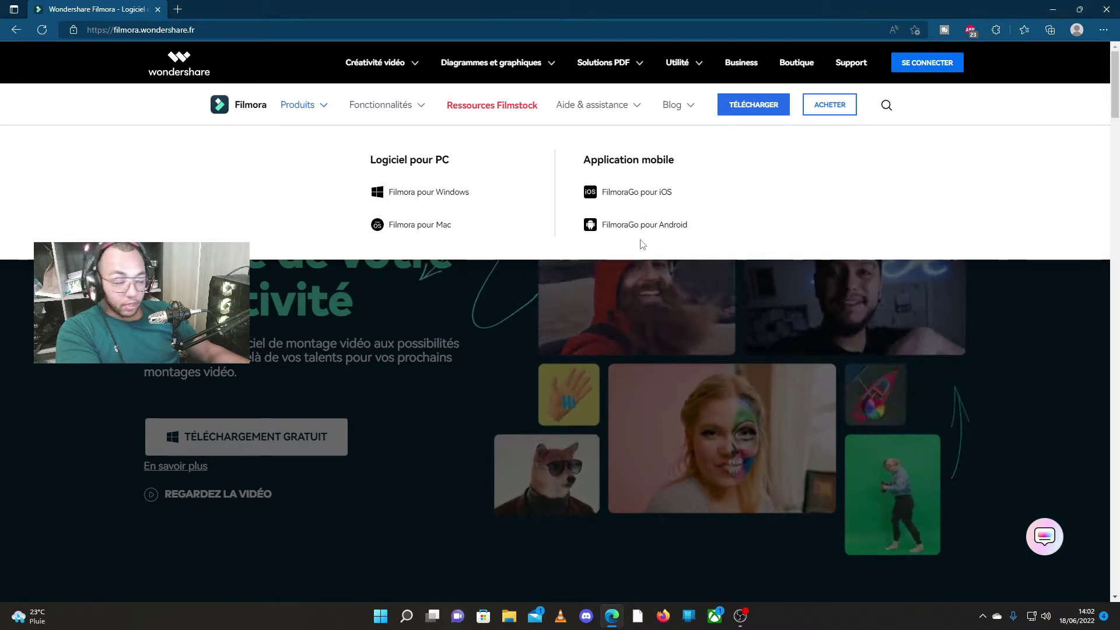
pyautogui.click(444, 197)
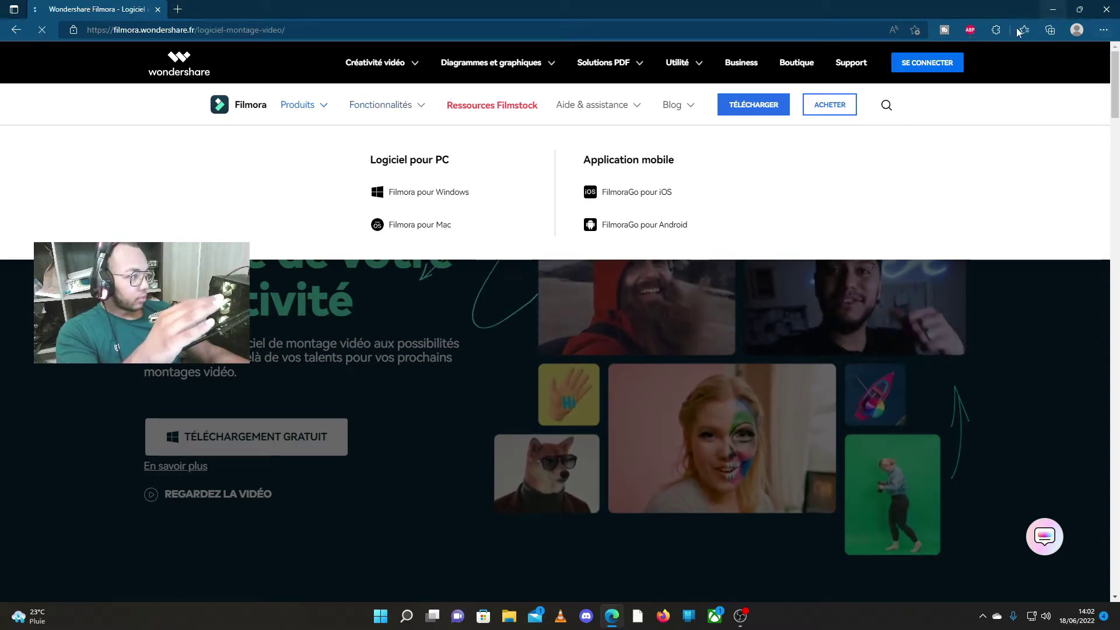
pyautogui.scroll(-3, 516, 274)
pyautogui.scroll(3, 516, 275)
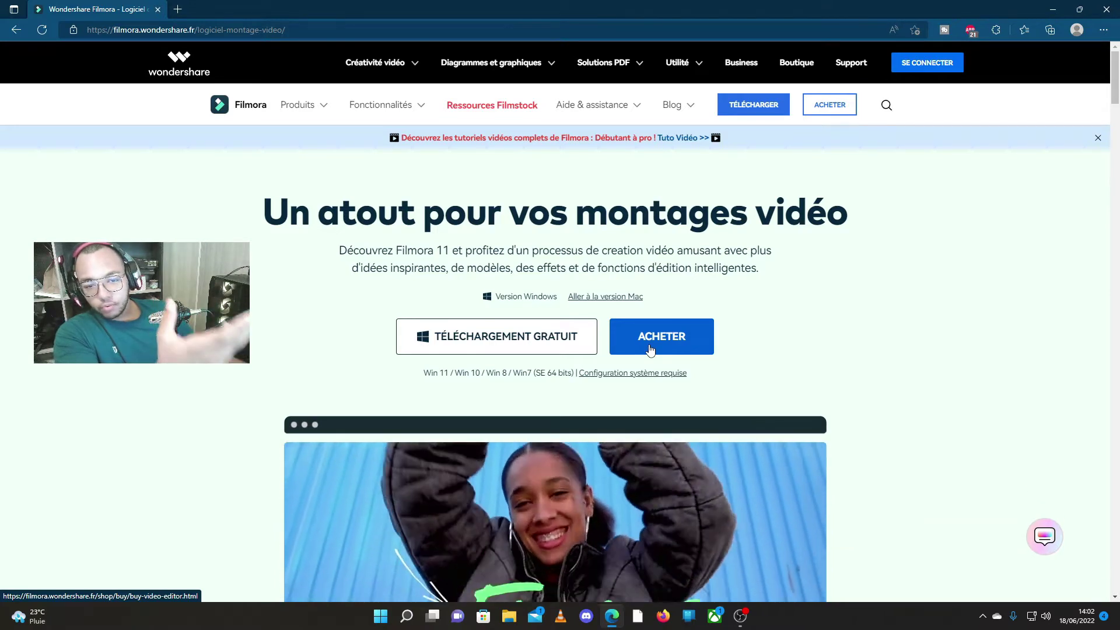
# Open the Filmora 11 purchase page and compare the features of the individual annual and perpetual plans.
pyautogui.scroll(-3, 684, 344)
pyautogui.click(684, 345)
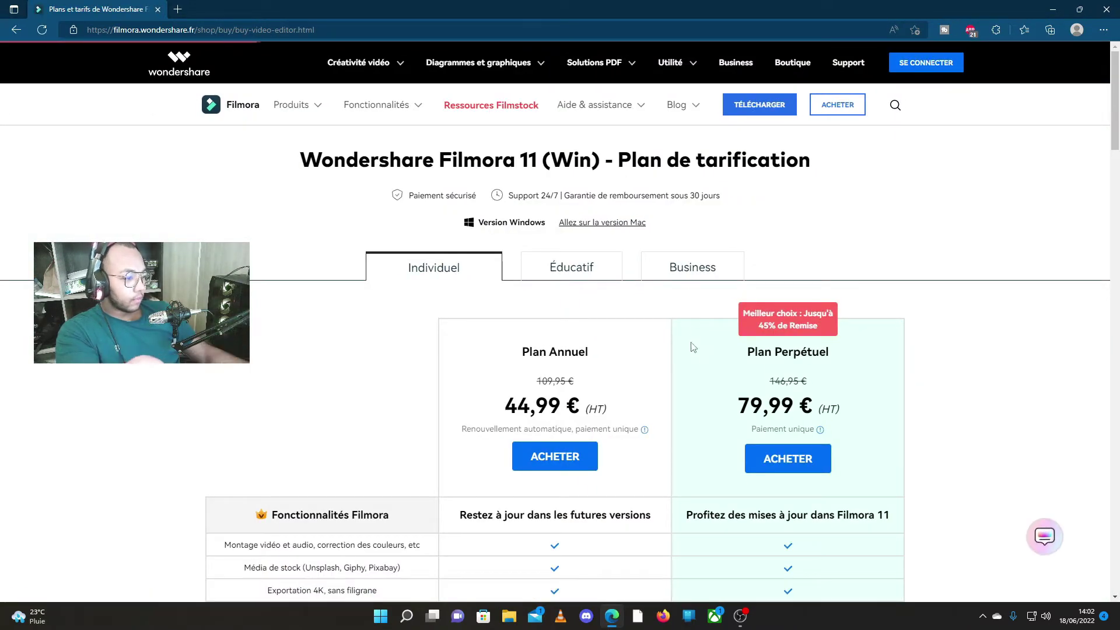
pyautogui.scroll(-3, 691, 347)
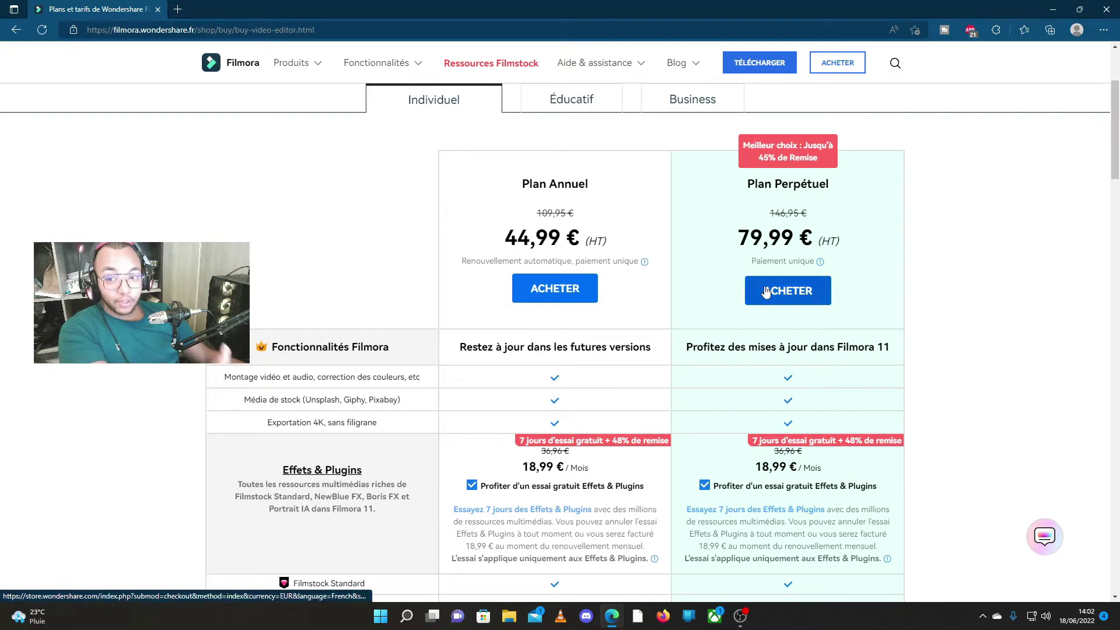
pyautogui.scroll(-1, 807, 472)
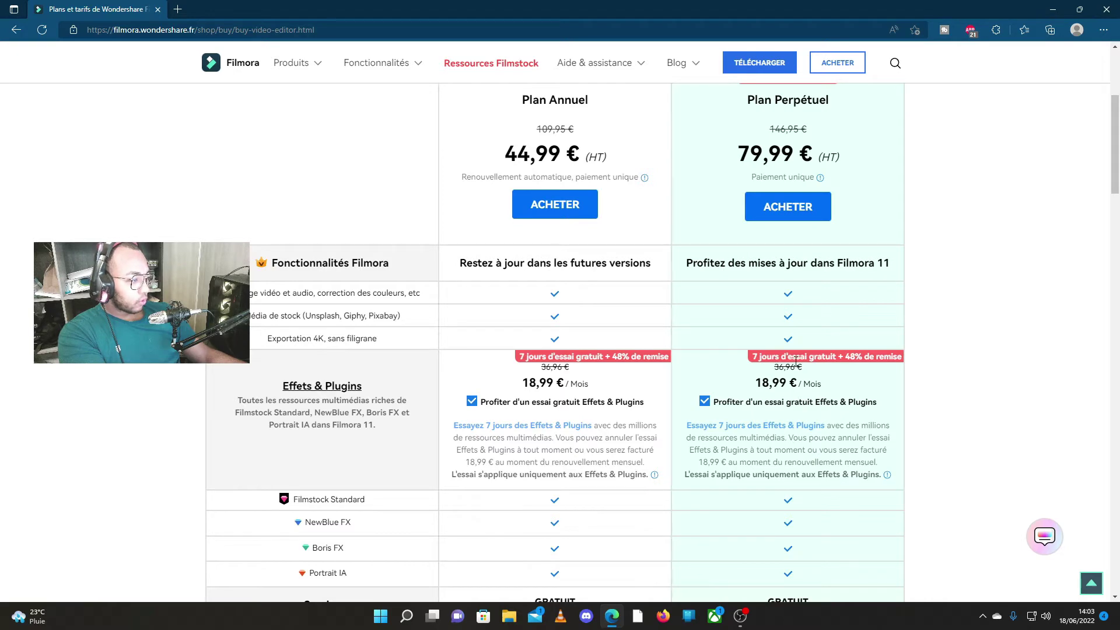
pyautogui.scroll(-4, 324, 280)
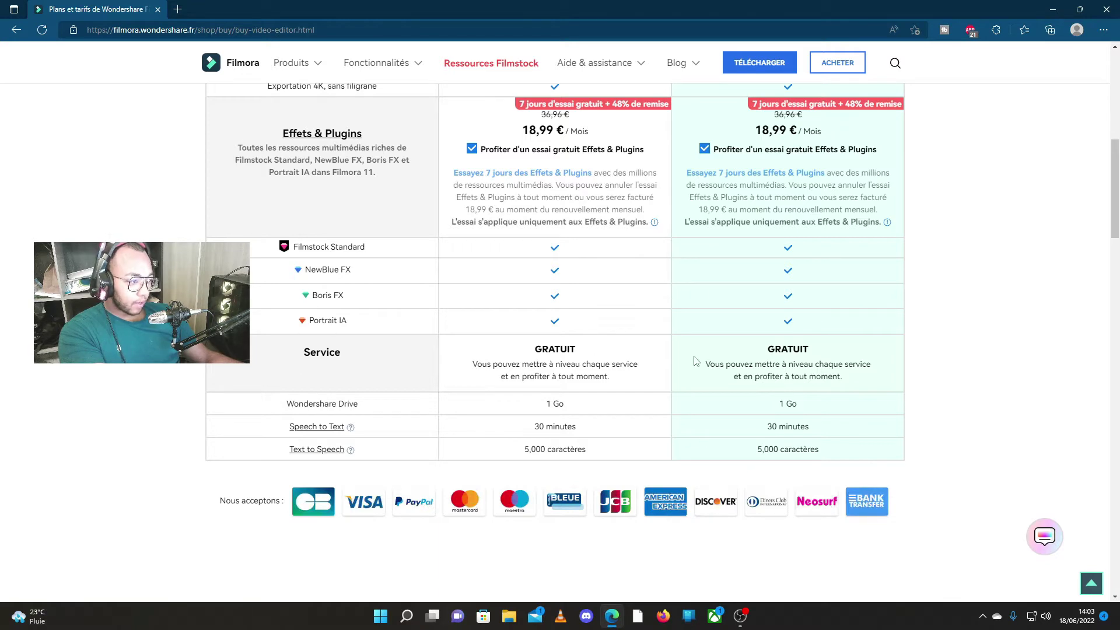
# Open the educational pricing and review the quarterly and annual plans for Windows.
pyautogui.scroll(8, 641, 414)
pyautogui.click(588, 274)
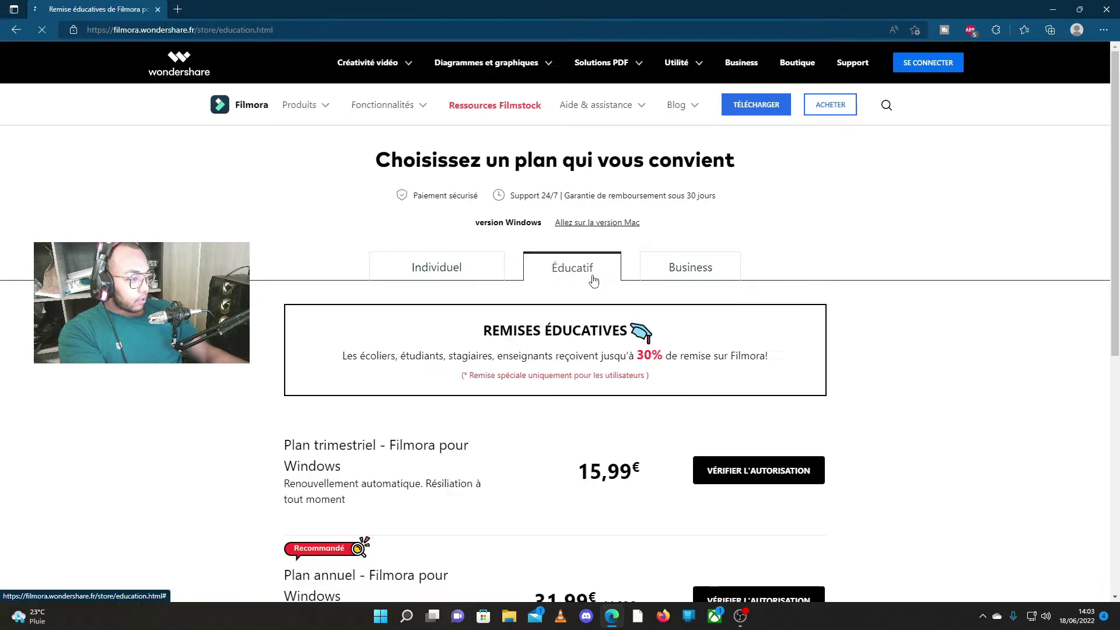
pyautogui.scroll(-4, 583, 291)
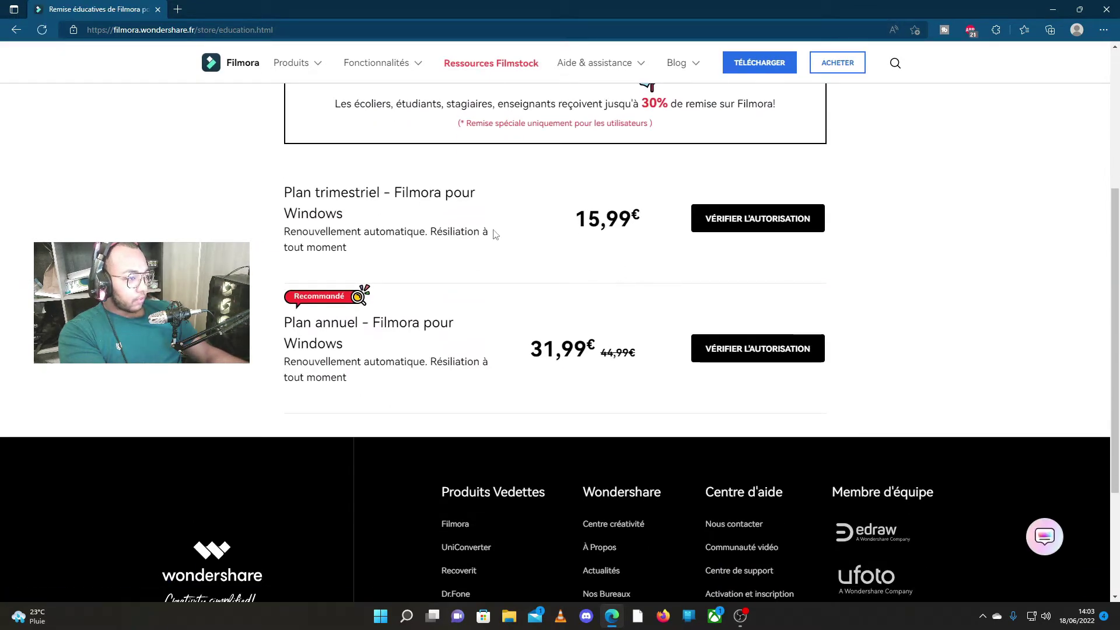
pyautogui.scroll(2, 559, 310)
pyautogui.scroll(2, 650, 252)
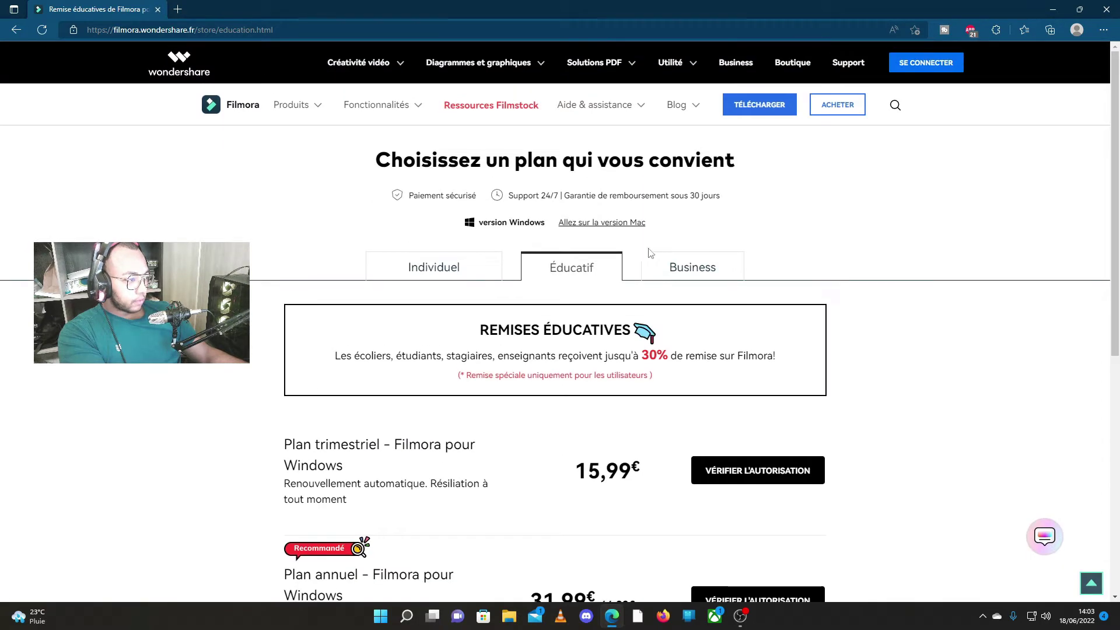
# Check the Business offer, review the individual plans again, and minimize the browser.
pyautogui.click(676, 270)
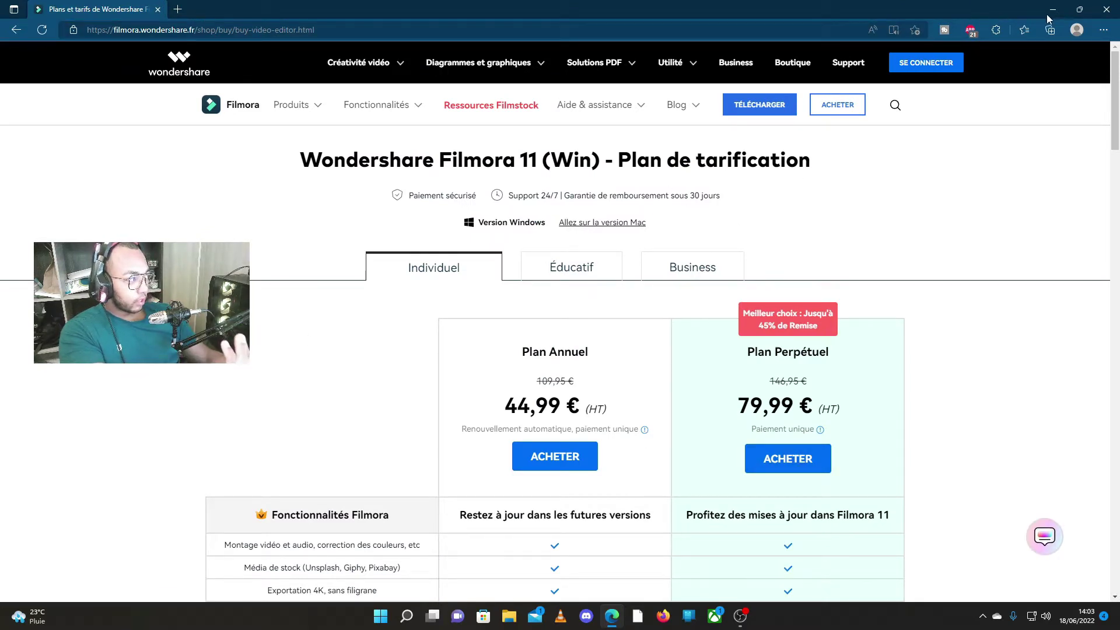
pyautogui.scroll(-3, 561, 350)
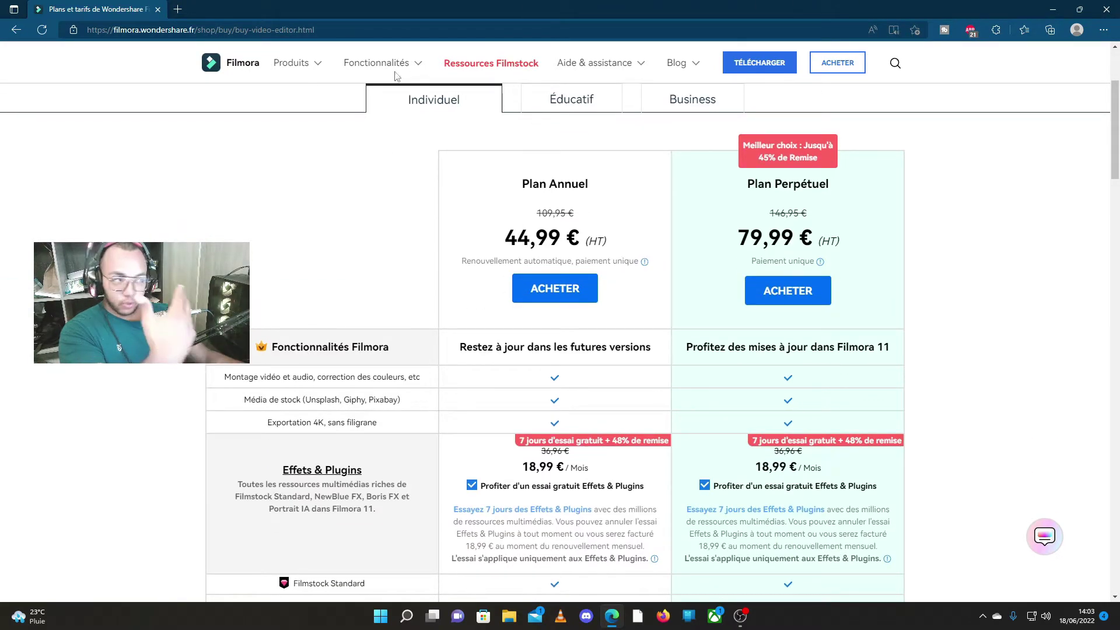
pyautogui.click(1052, 9)
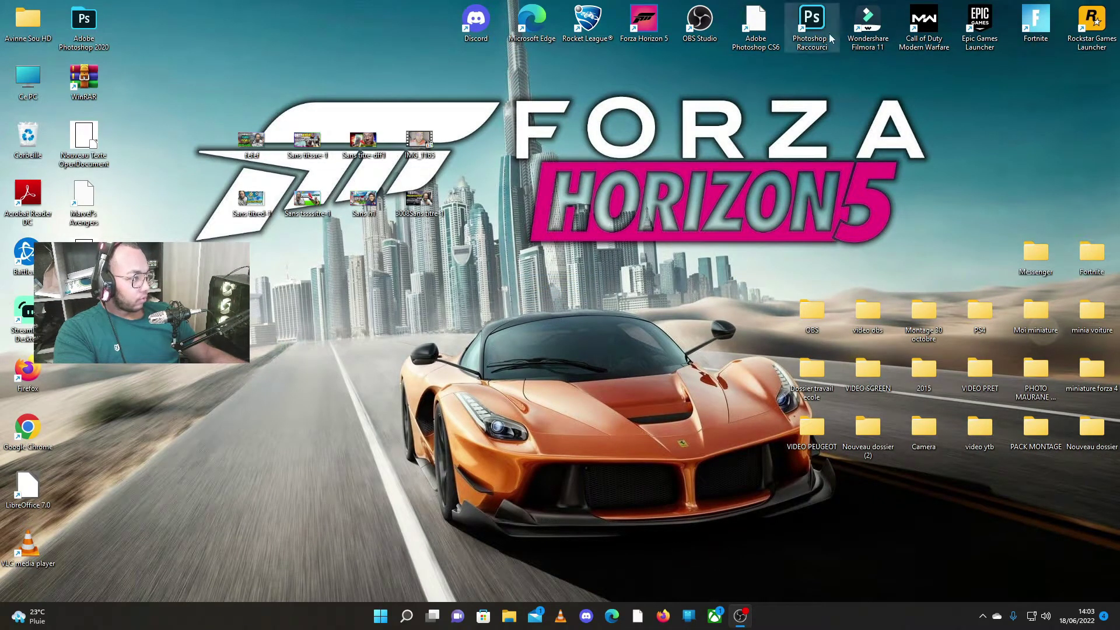
# Launch Wondershare Filmora 11 from the desktop and create a new project with the 16:9 (Format large) aspect ratio.
pyautogui.doubleClick(869, 29)
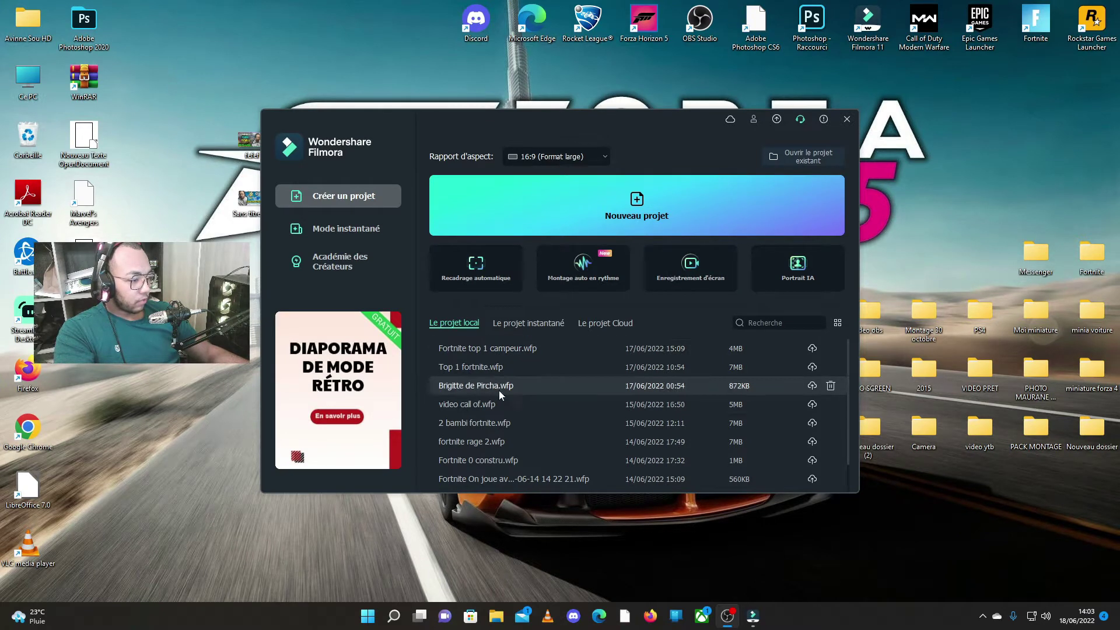
pyautogui.scroll(-3, 507, 426)
pyautogui.scroll(3, 509, 446)
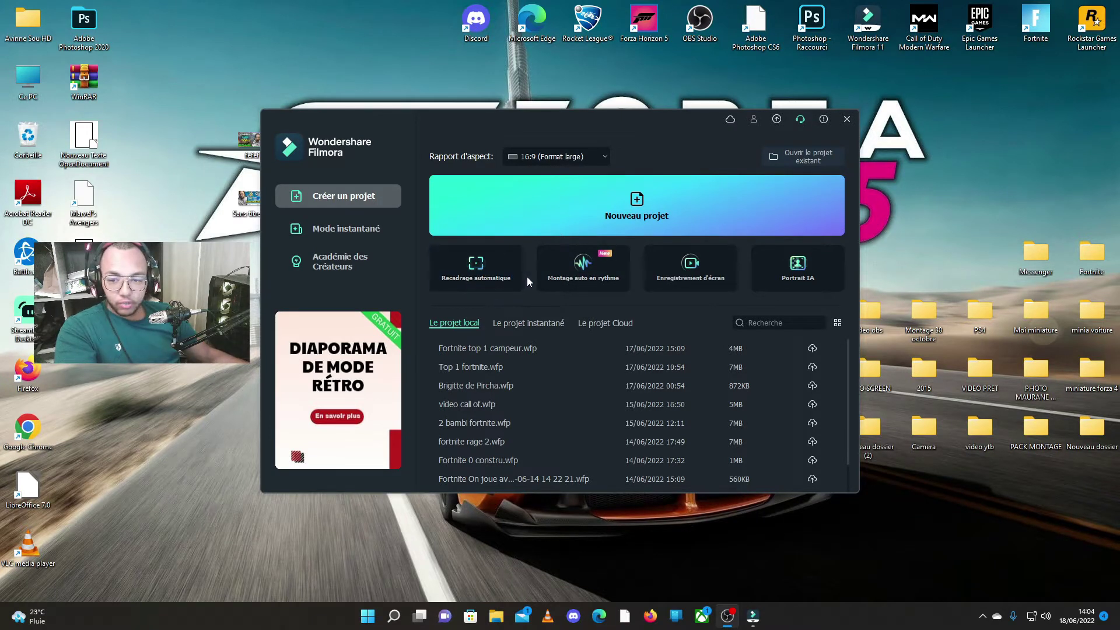
pyautogui.click(656, 220)
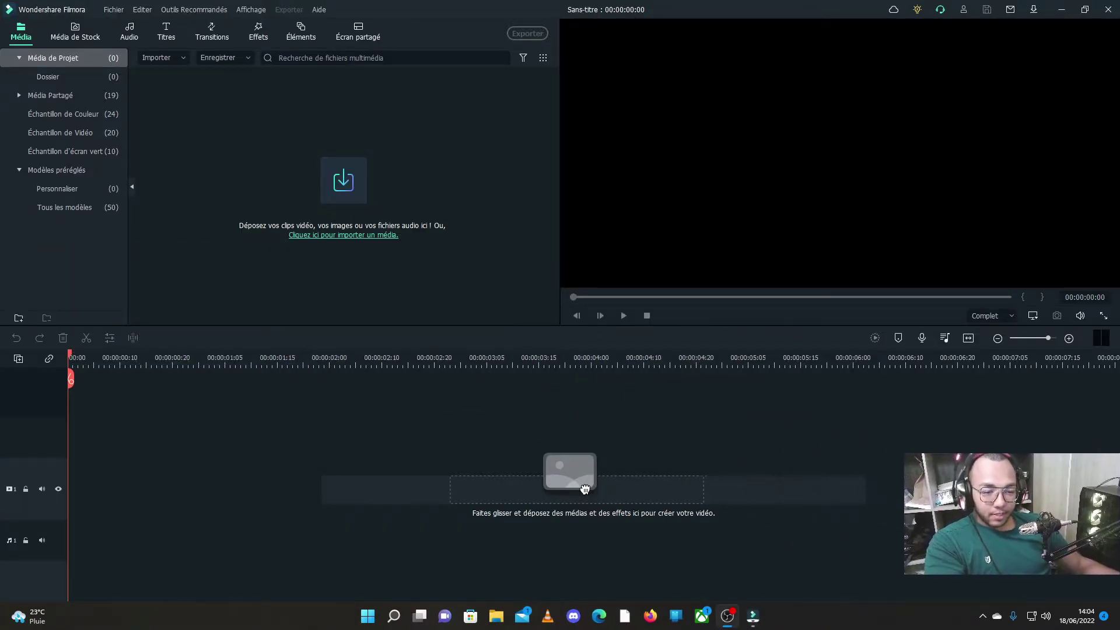
pyautogui.hotkey('ctrl', 'i')
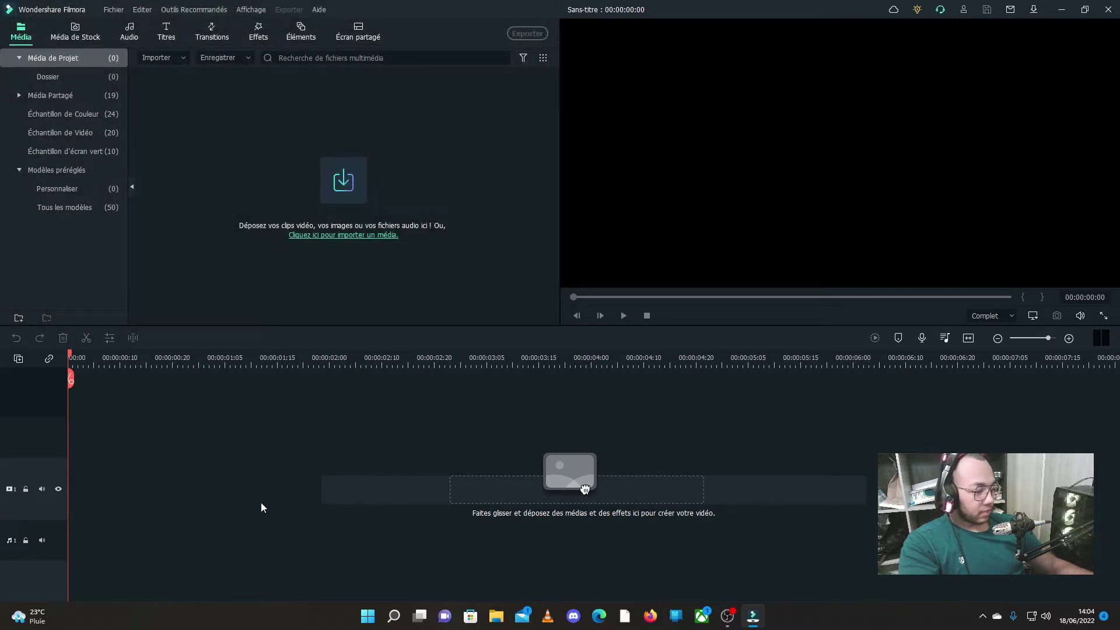
pyautogui.click(343, 174)
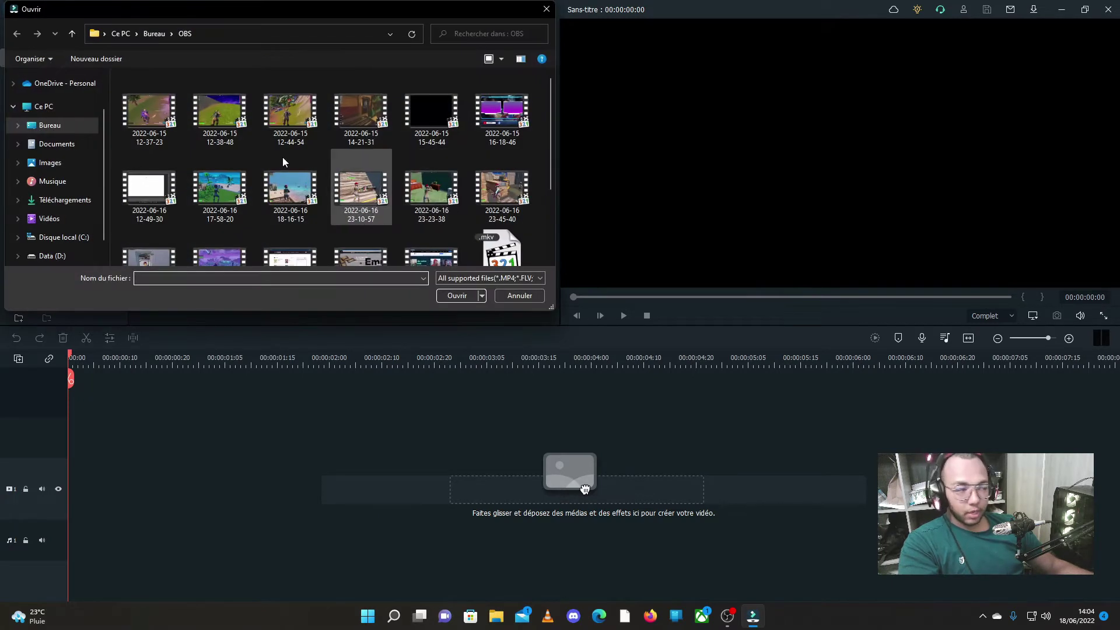
pyautogui.click(50, 125)
pyautogui.doubleClick(149, 210)
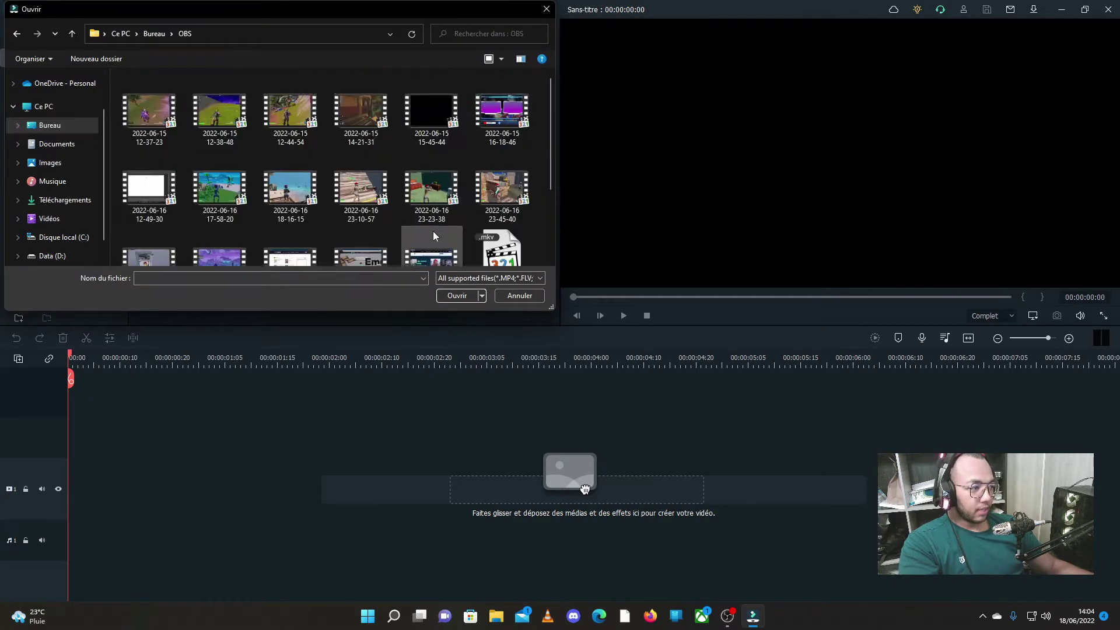
pyautogui.scroll(-1, 434, 235)
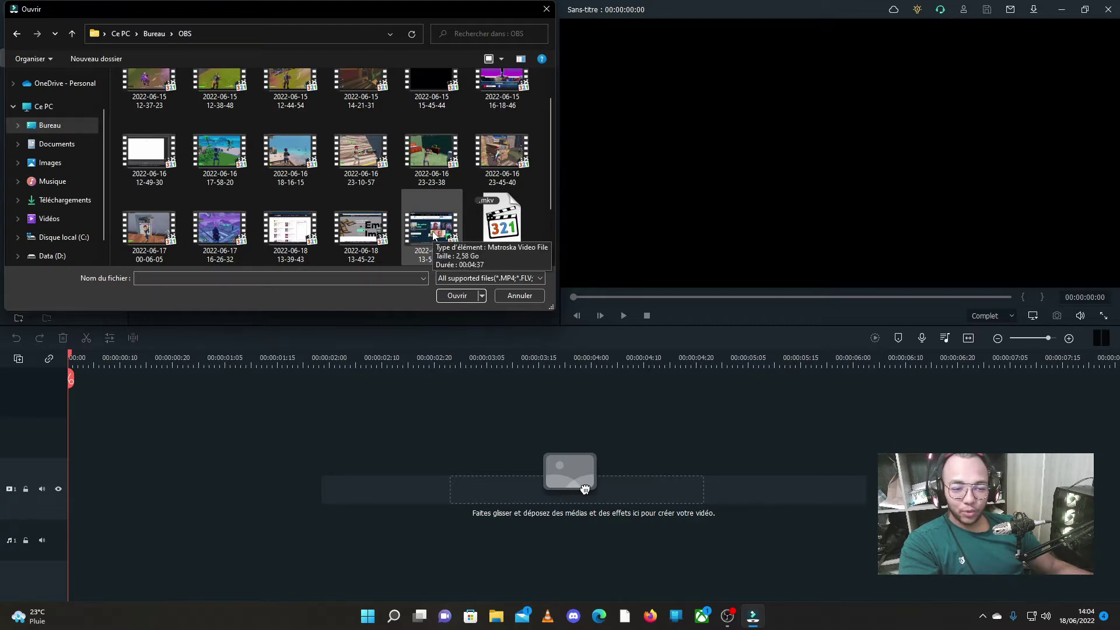
pyautogui.click(380, 250)
pyautogui.click(290, 240)
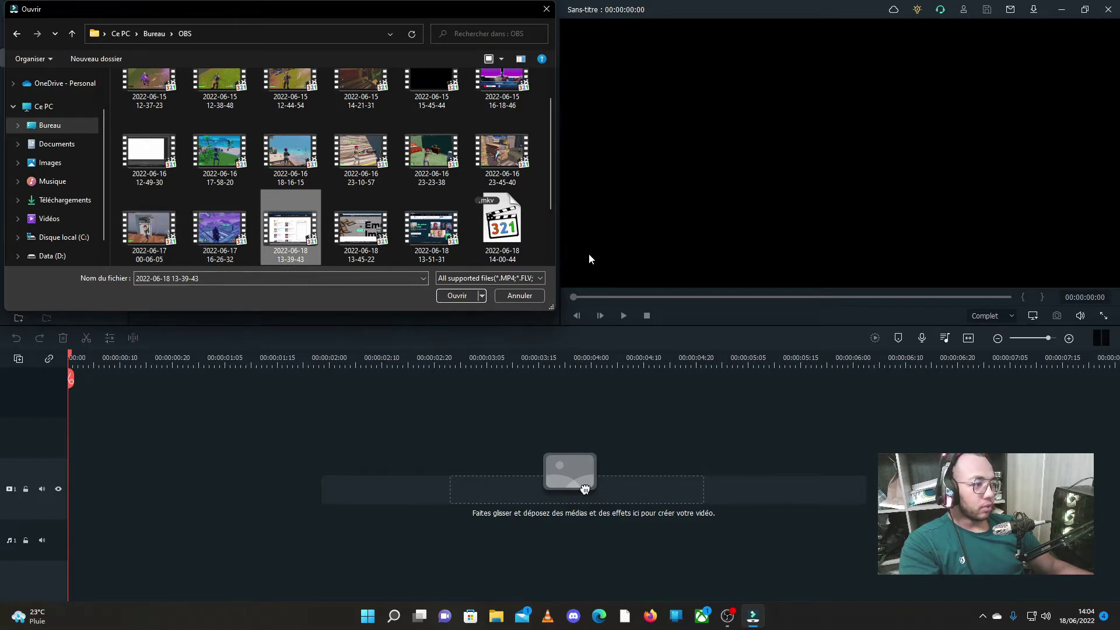
pyautogui.click(175, 233)
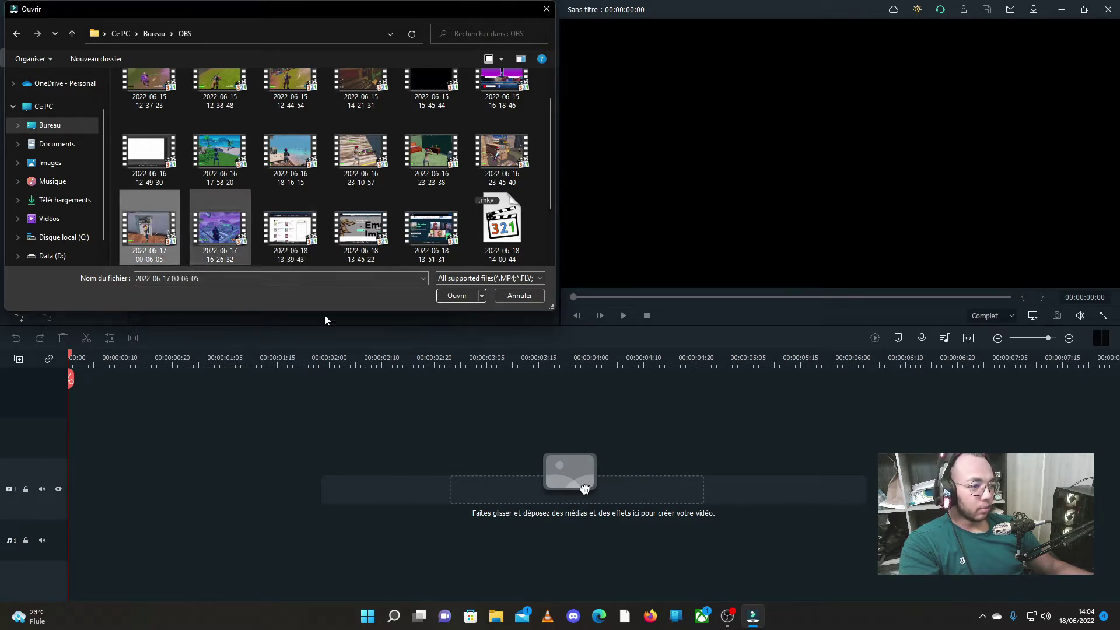
pyautogui.click(458, 296)
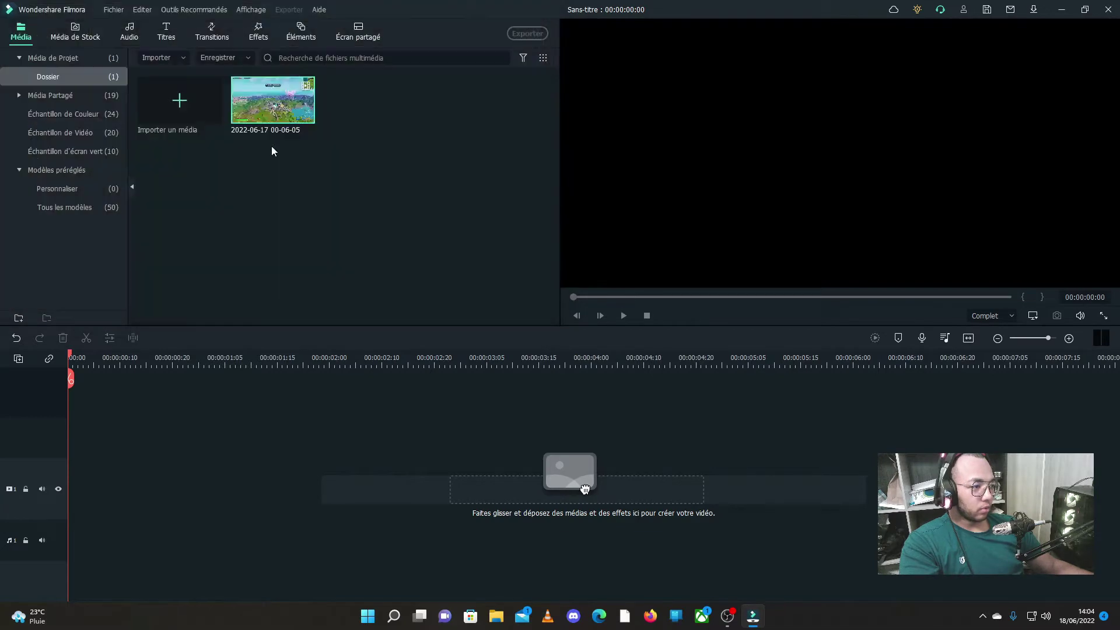
# Preview the imported clip, pause it, skim through its footage, and return the playhead to the start.
pyautogui.doubleClick(273, 110)
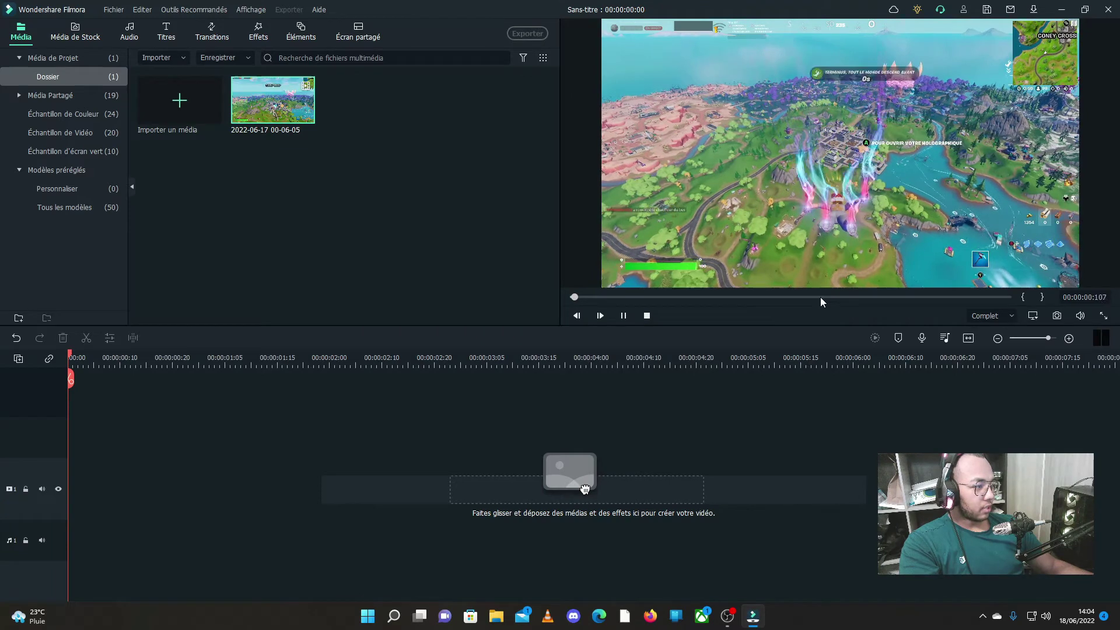
pyautogui.click(623, 315)
pyautogui.moveTo(1079, 315)
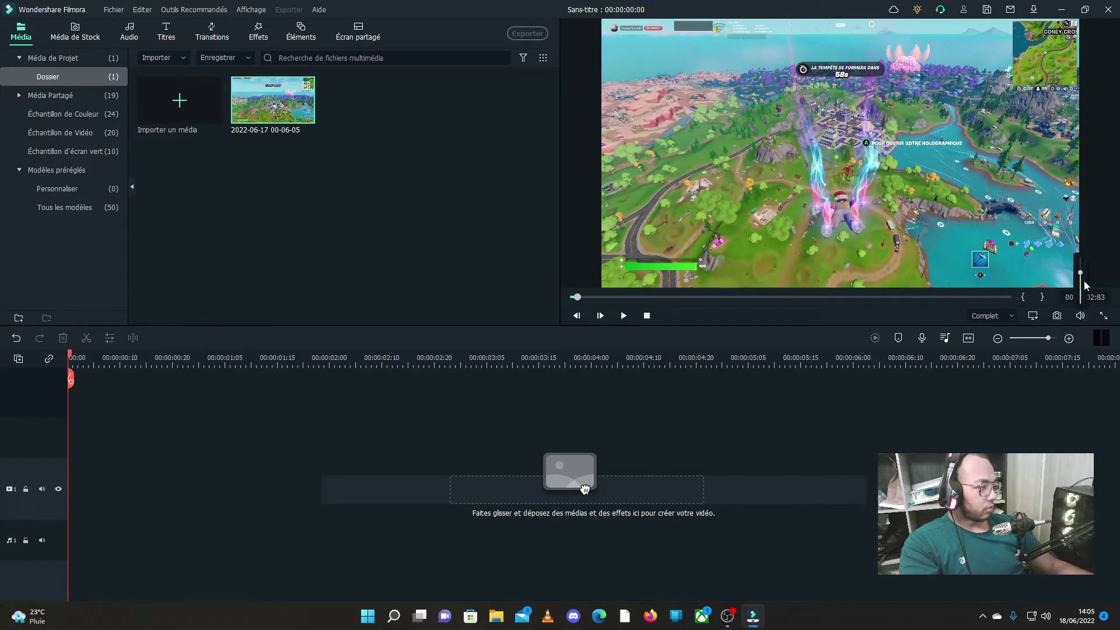
pyautogui.moveTo(986, 295)
pyautogui.mouseDown()
pyautogui.moveTo(915, 300)
pyautogui.moveTo(971, 300)
pyautogui.mouseUp()
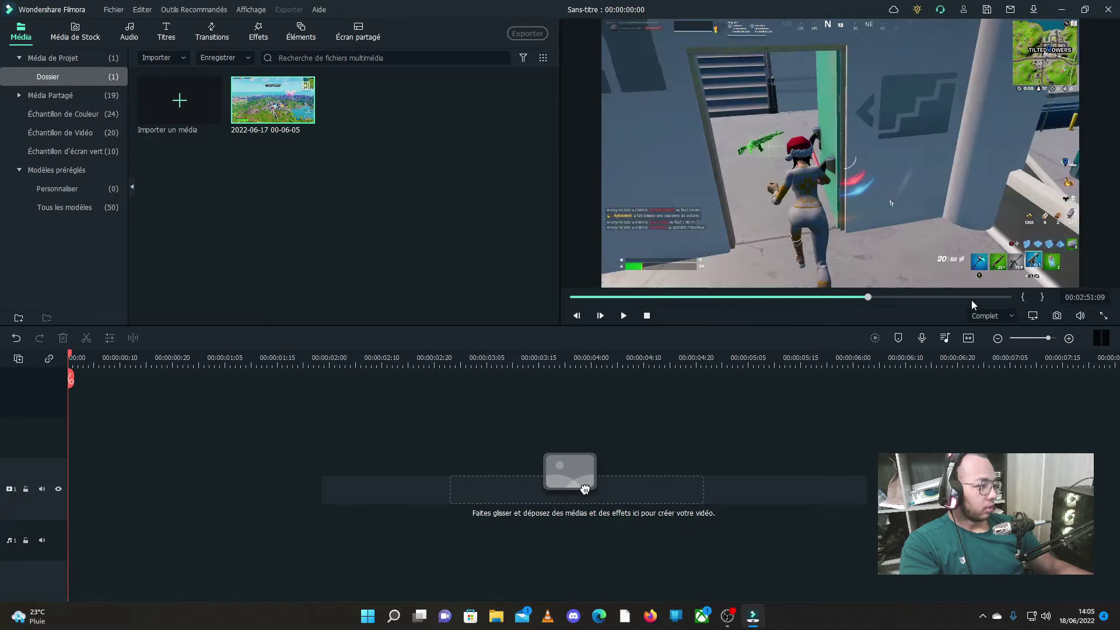
pyautogui.moveTo(868, 300); pyautogui.dragTo(563, 286)
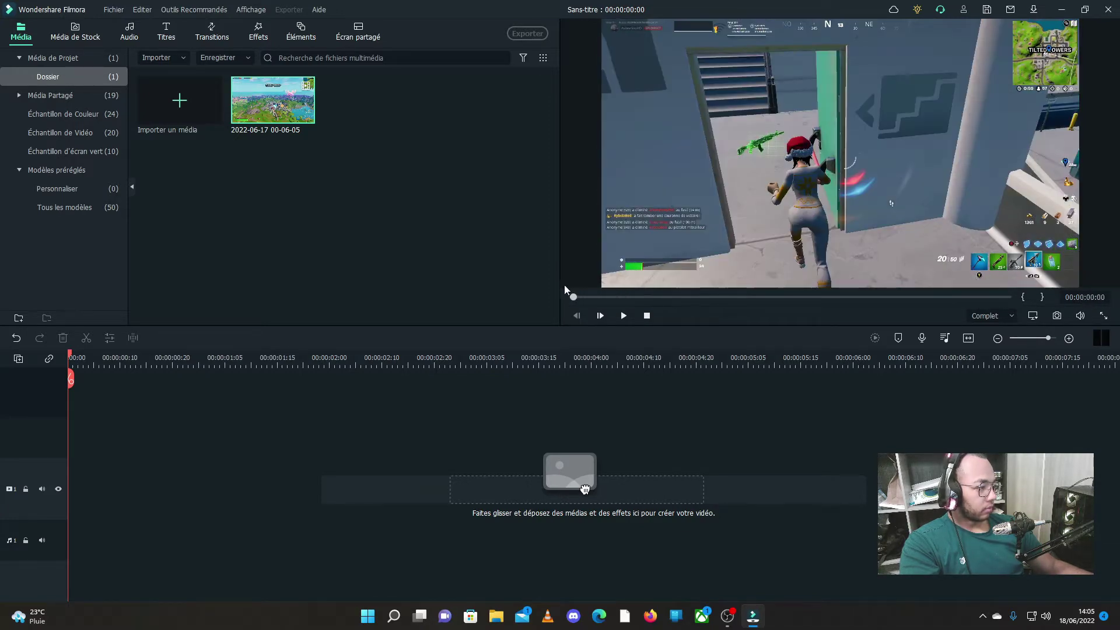
pyautogui.rightClick(273, 113)
pyautogui.press('Delete')
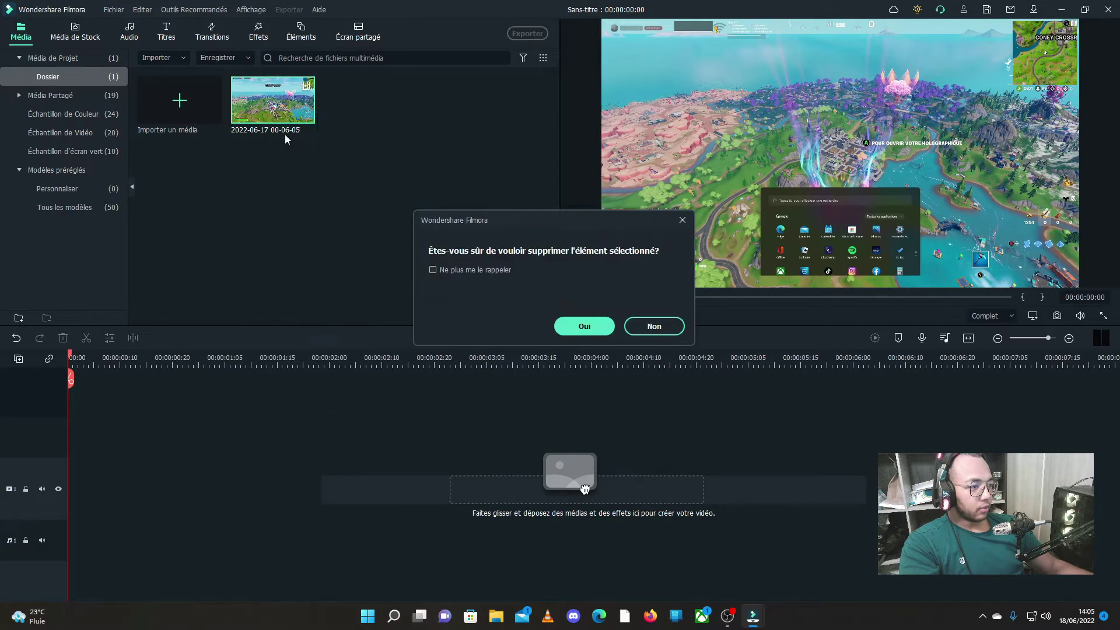
pyautogui.click(580, 325)
pyautogui.doubleClick(326, 162)
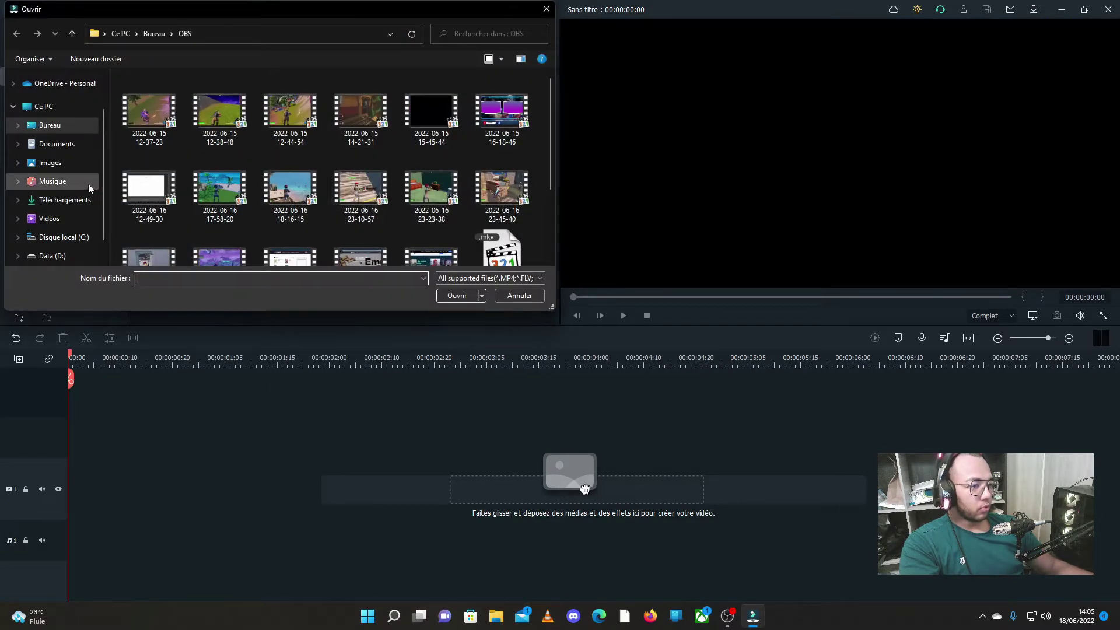
pyautogui.click(50, 125)
pyautogui.doubleClick(195, 162)
pyautogui.scroll(-2, 402, 186)
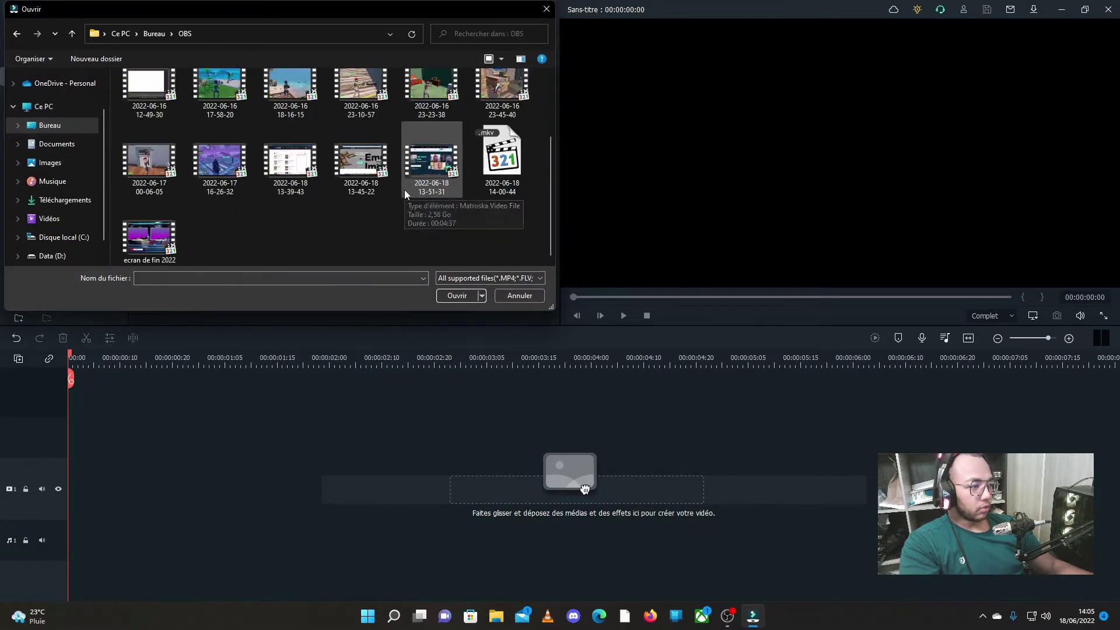
pyautogui.doubleClick(295, 96)
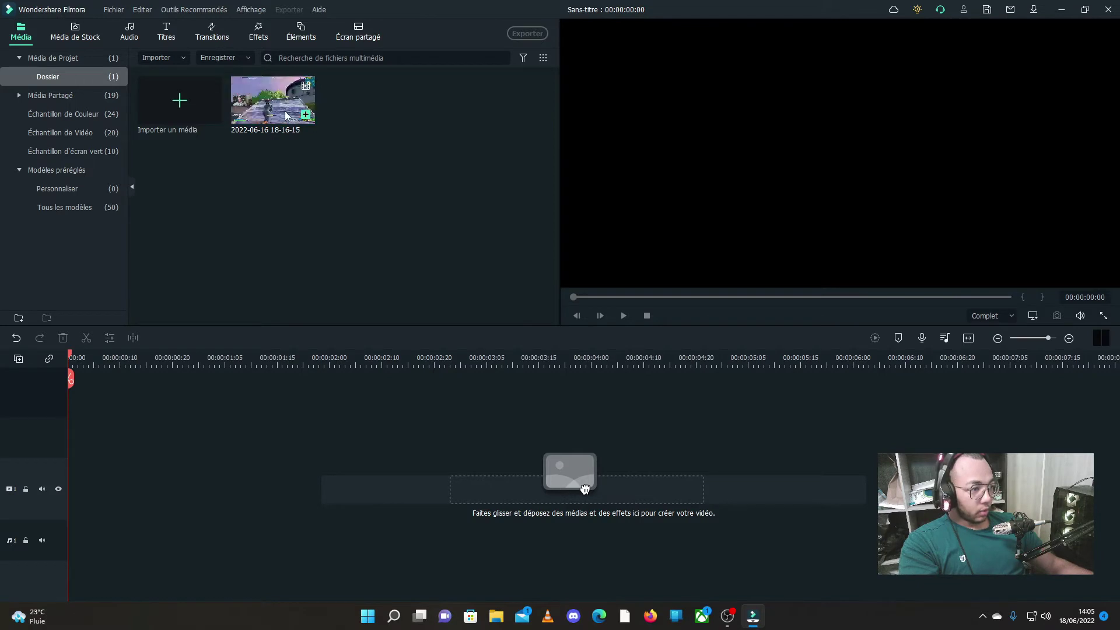
pyautogui.moveTo(276, 108); pyautogui.dragTo(39, 482)
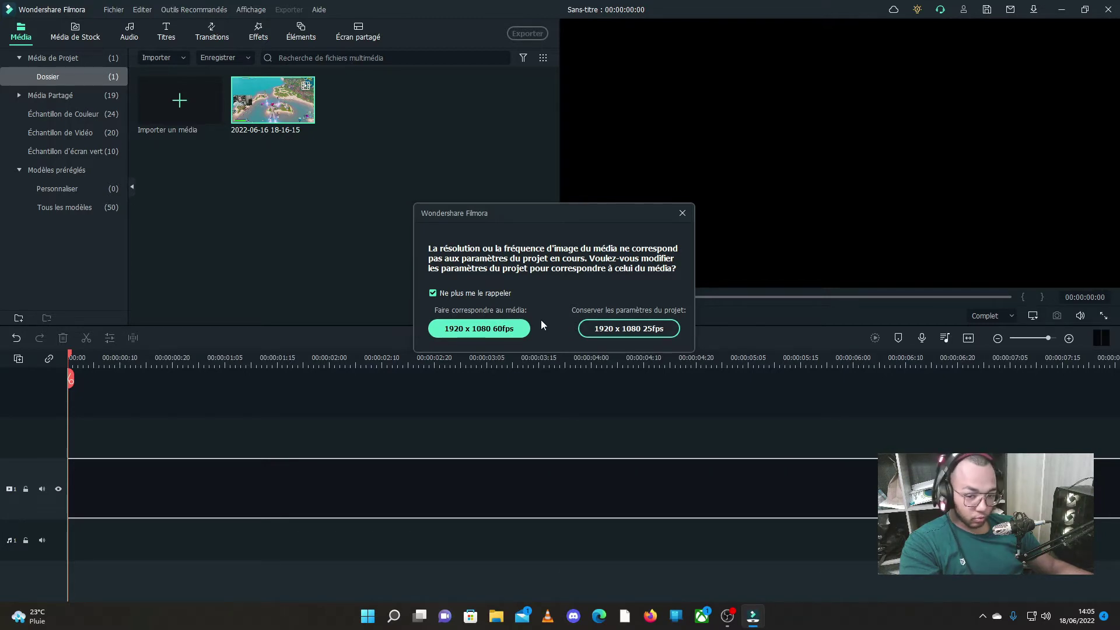
pyautogui.click(524, 330)
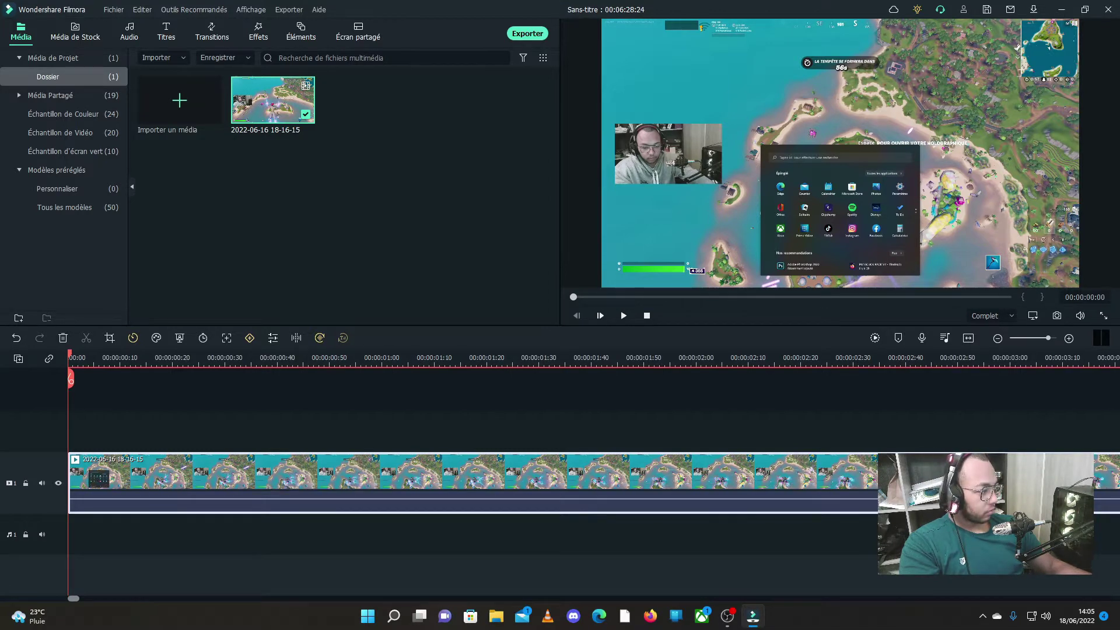
# Move the playhead to about 00:02:23 and render the timeline preview for smooth playback.
pyautogui.click(998, 338)
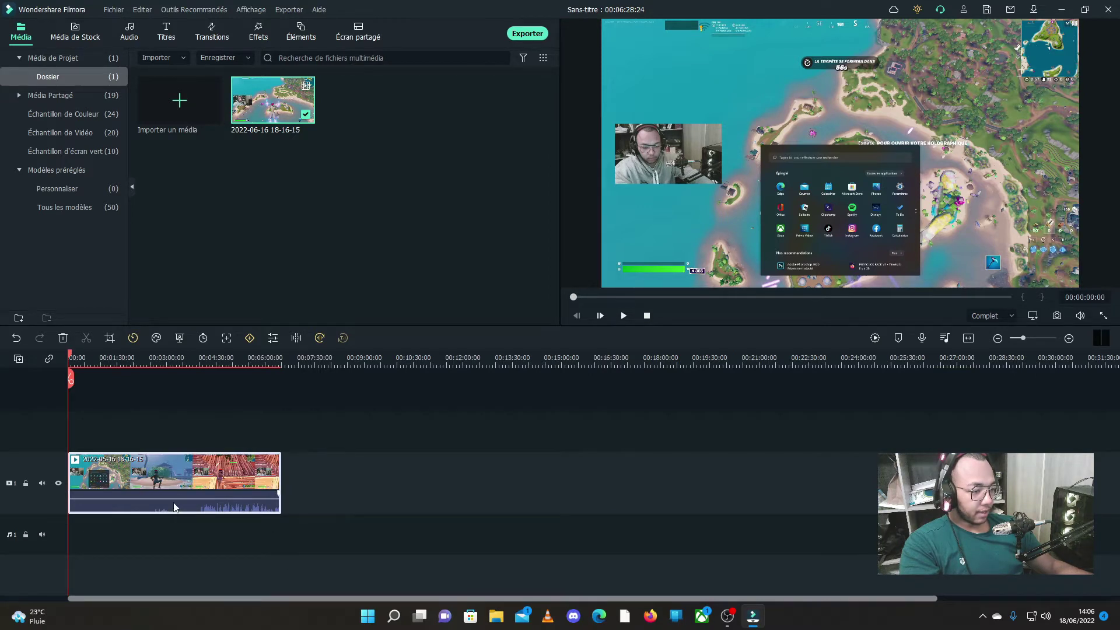
pyautogui.click(1070, 340)
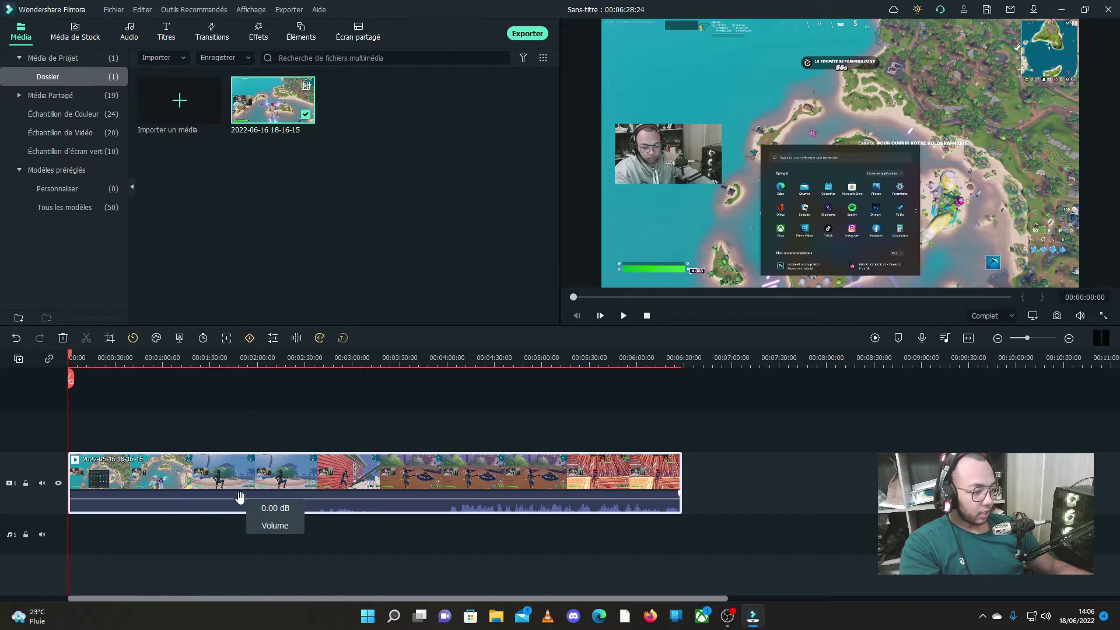
pyautogui.click(295, 422)
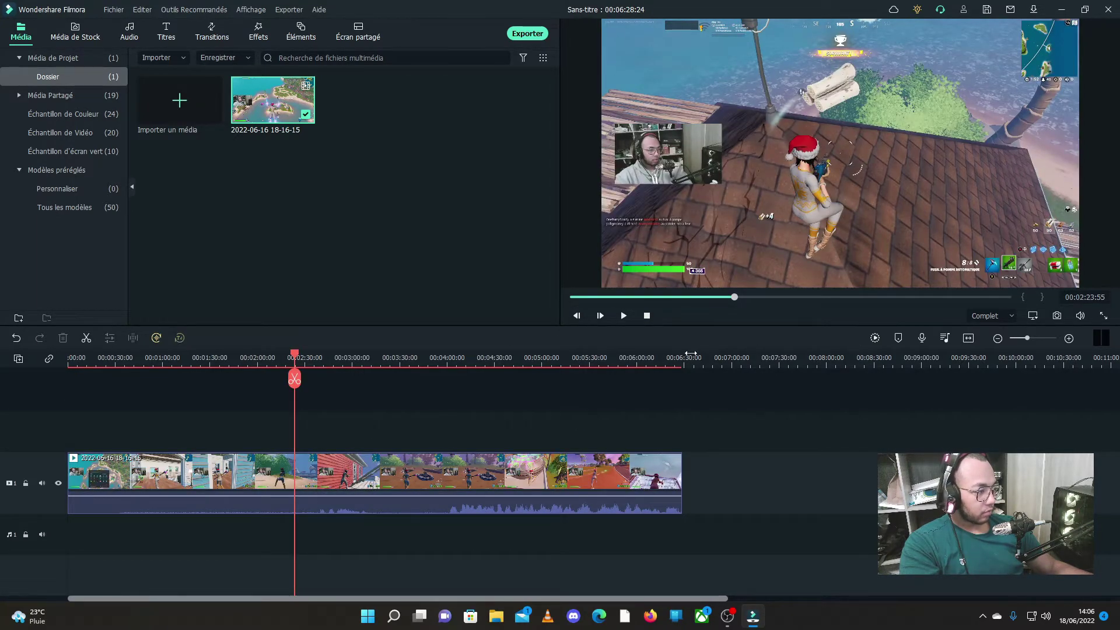
pyautogui.click(876, 339)
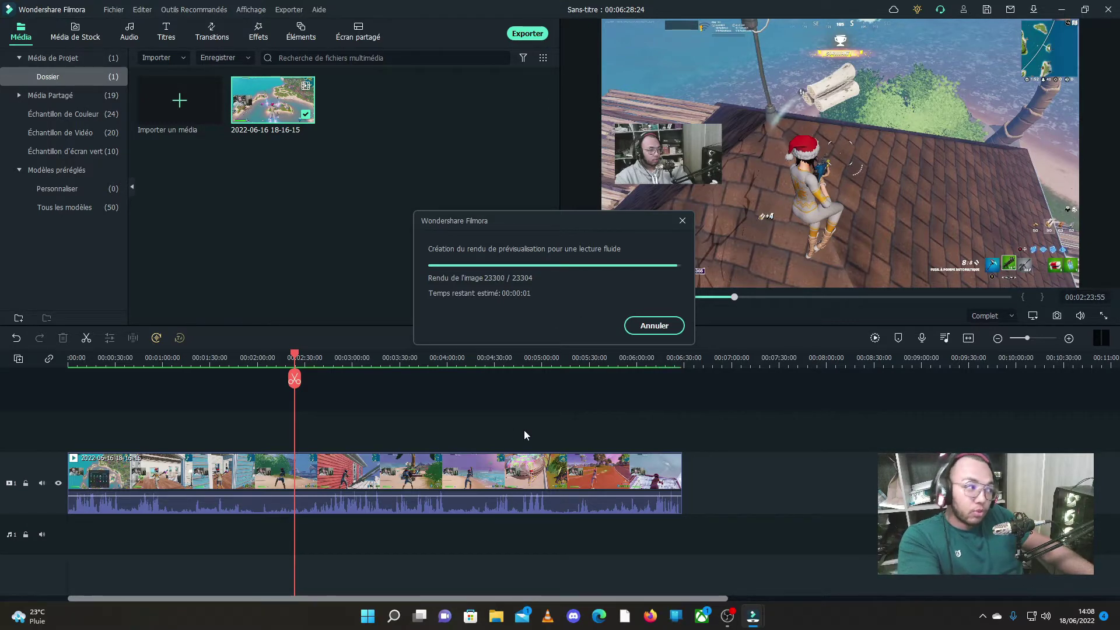
# Adjust the clip's audio volume on the timeline, trying a level of about 5.25 dB.
pyautogui.click(424, 493)
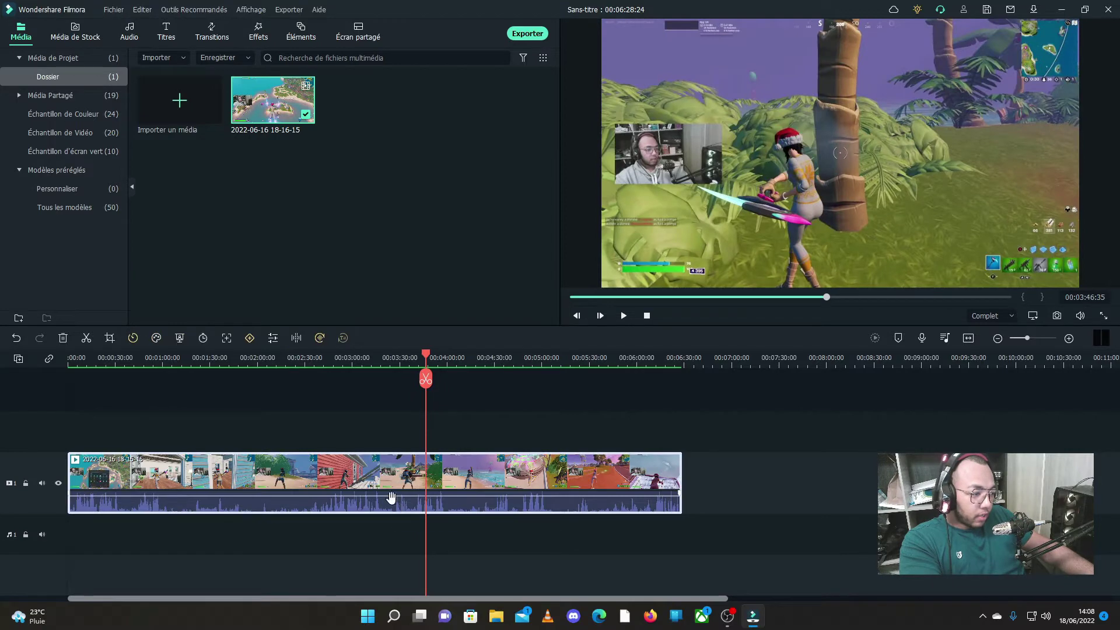
pyautogui.click(1069, 338)
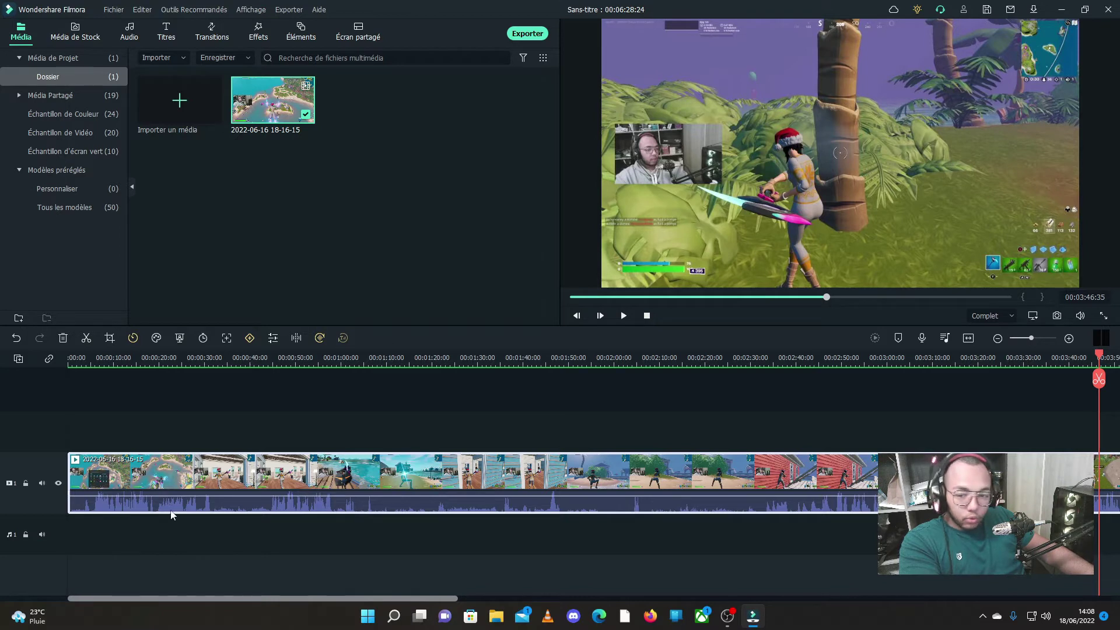
pyautogui.moveTo(330, 496)
pyautogui.moveTo(331, 496)
pyautogui.mouseDown()
pyautogui.moveTo(333, 509)
pyautogui.moveTo(331, 499)
pyautogui.mouseUp()
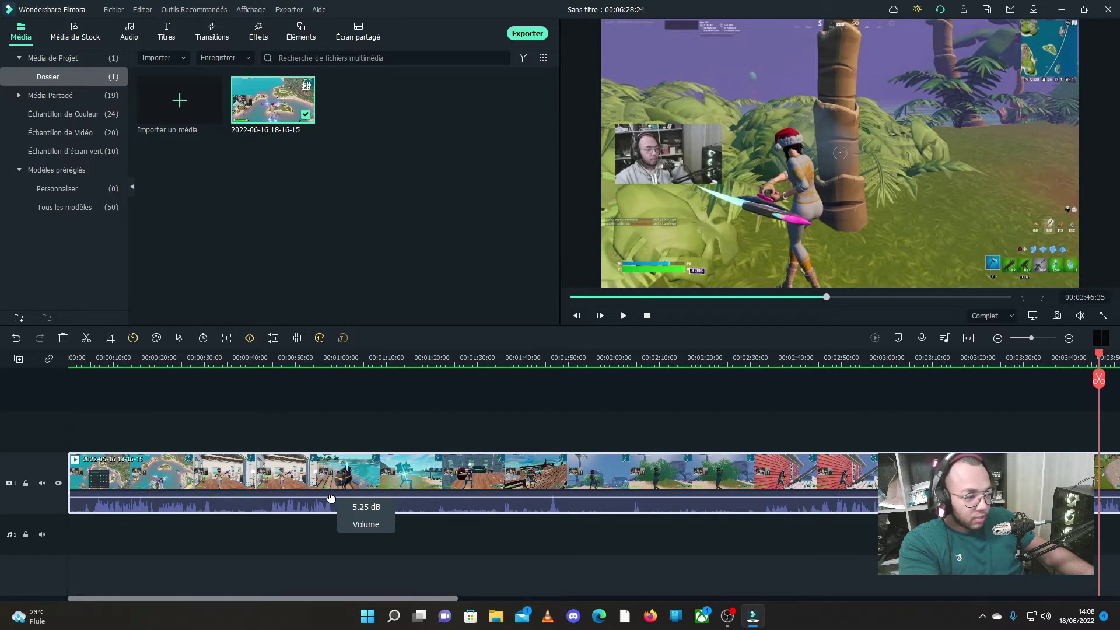
pyautogui.moveTo(330, 499); pyautogui.dragTo(329, 499)
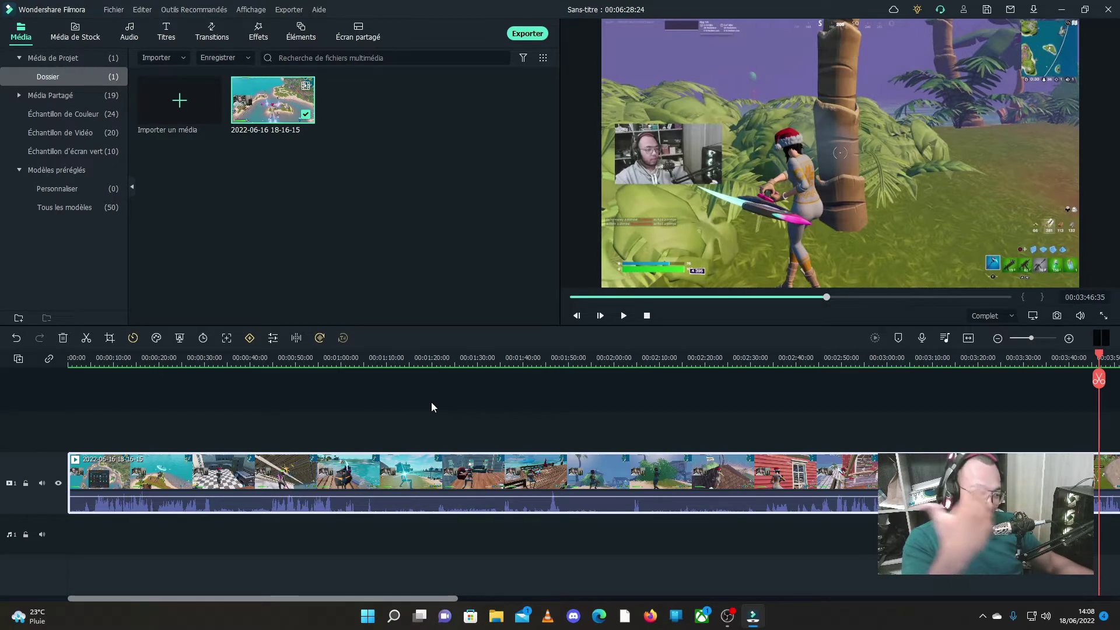
# Run silence detection on the clip with a 1.2 s minimum duration and 0.5 s buffer, and export the result to the timeline.
pyautogui.click(429, 382)
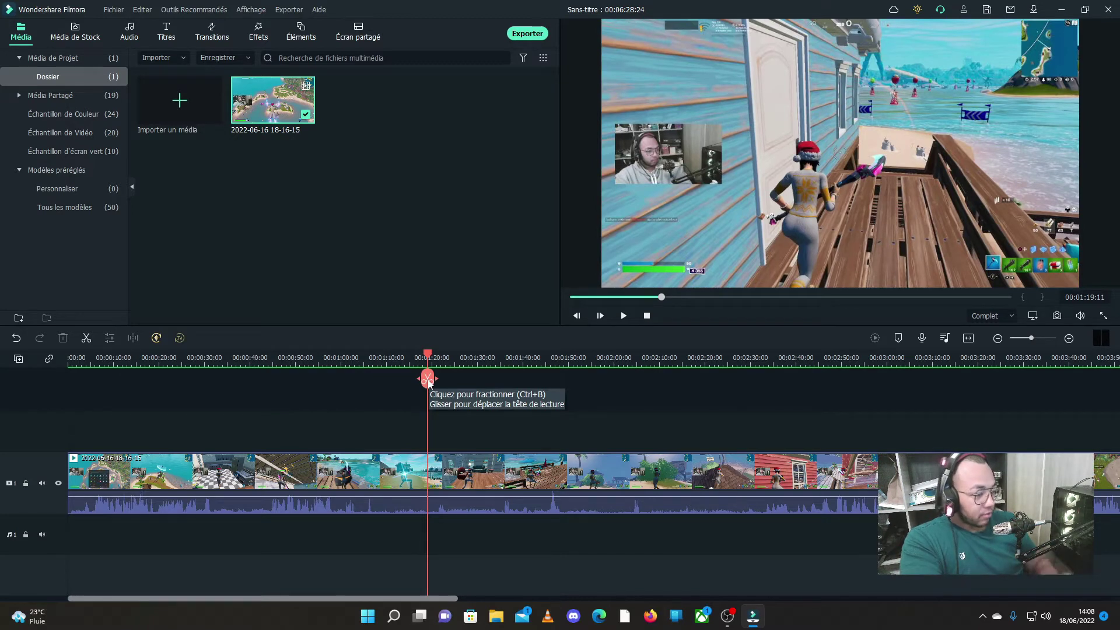
pyautogui.click(385, 509)
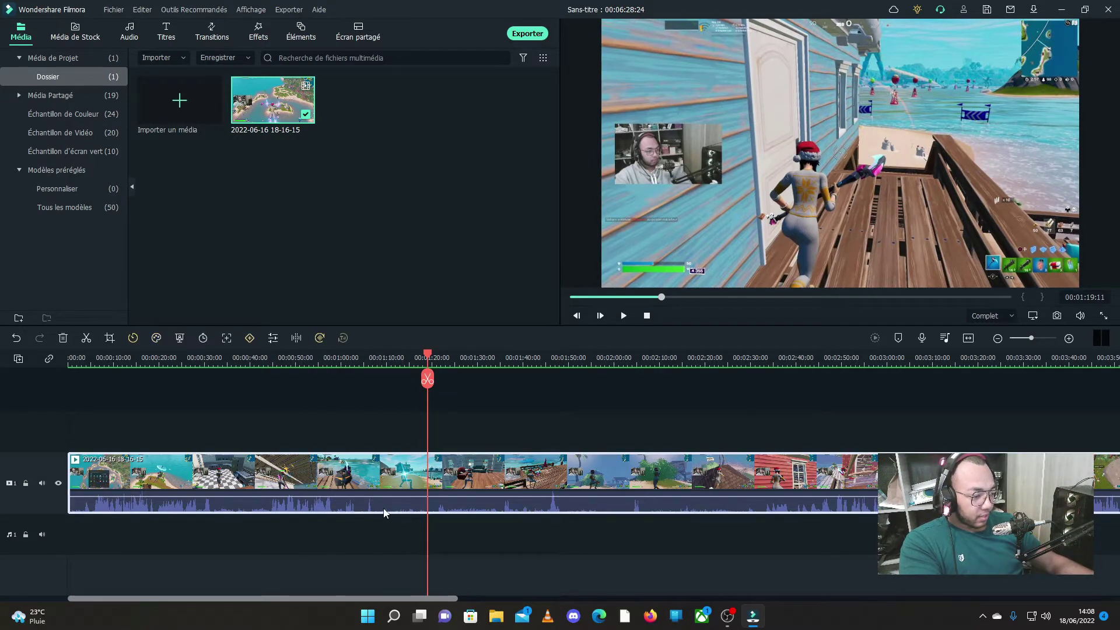
pyautogui.click(296, 338)
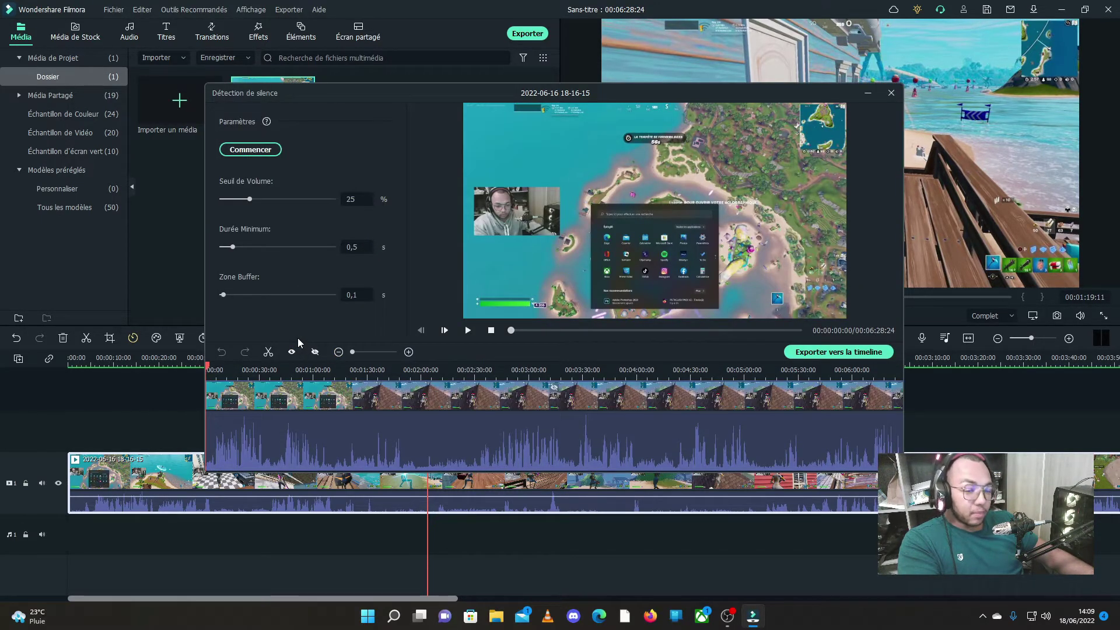
pyautogui.click(234, 246)
pyautogui.moveTo(235, 247); pyautogui.dragTo(236, 248)
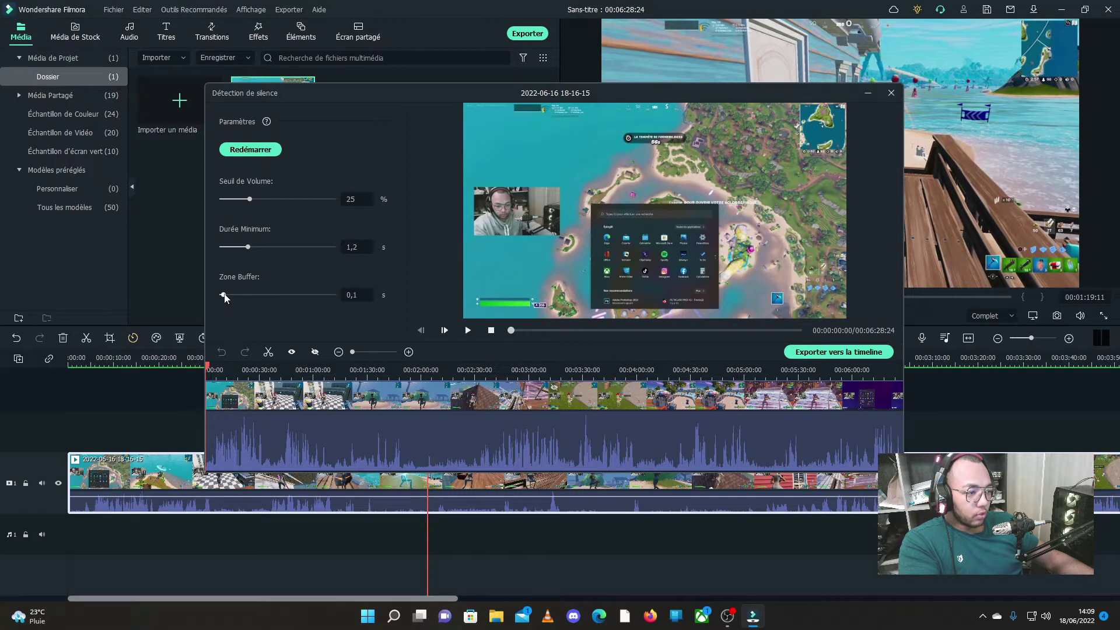
pyautogui.moveTo(230, 297); pyautogui.dragTo(233, 298)
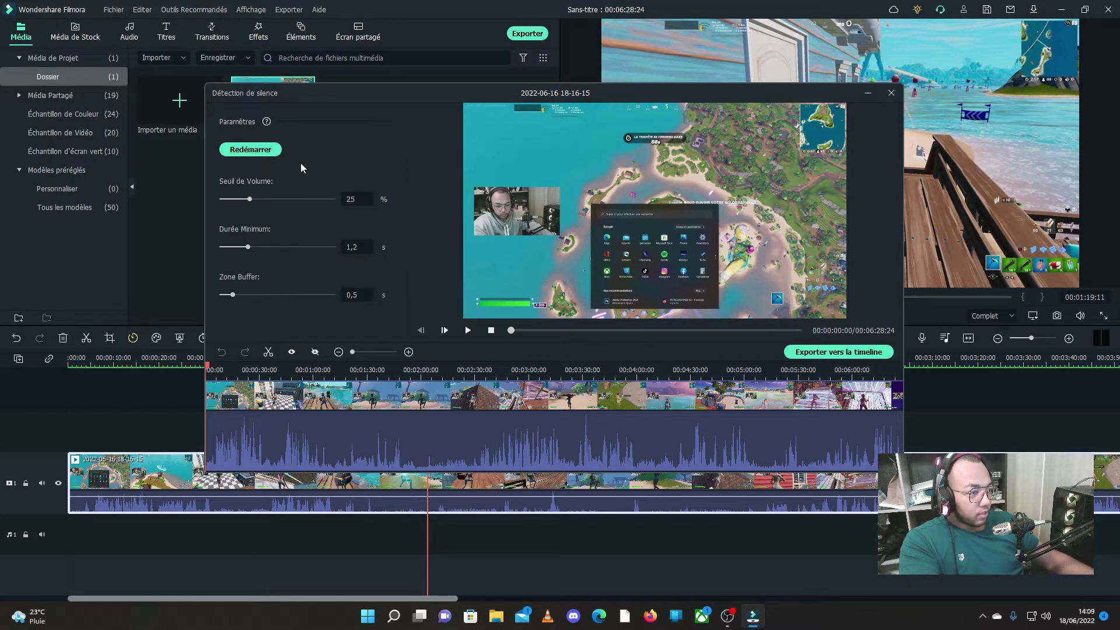
pyautogui.click(269, 152)
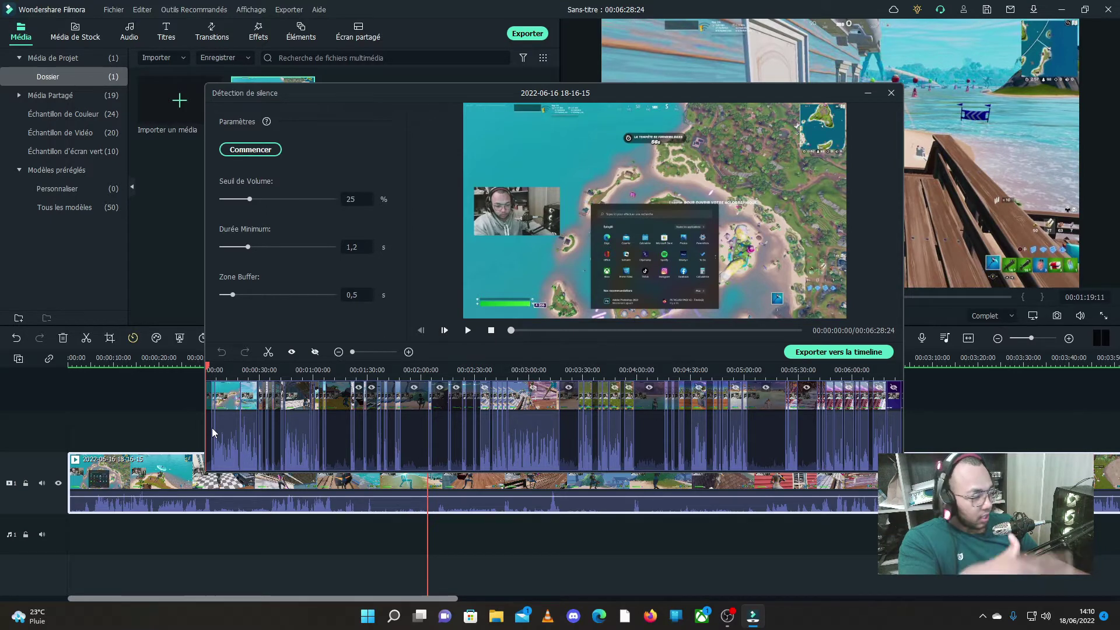
pyautogui.click(812, 351)
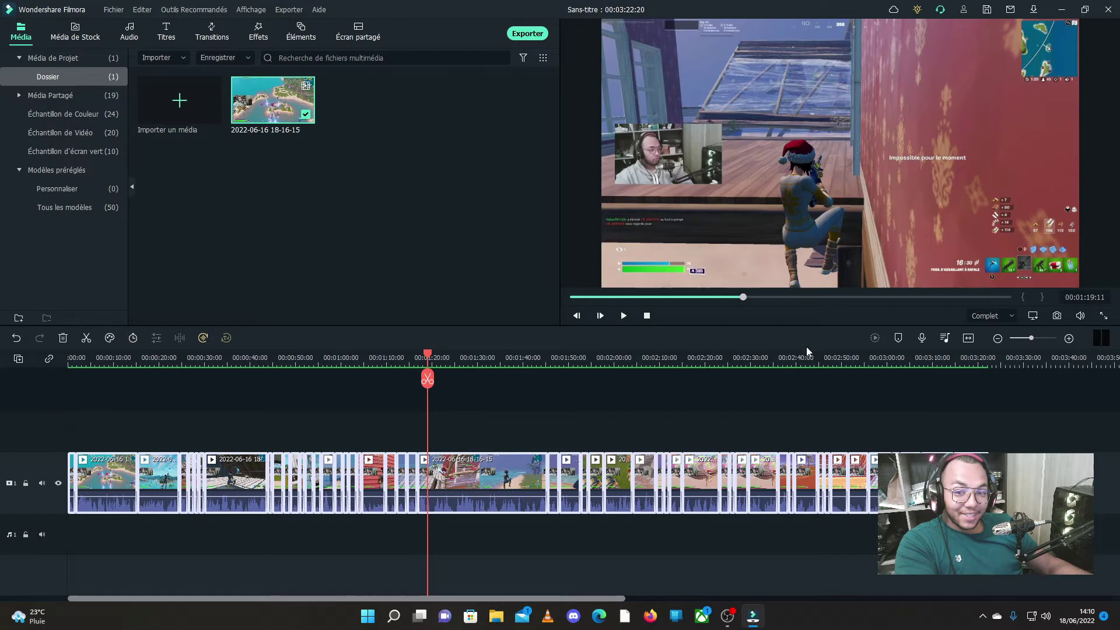
pyautogui.click(597, 404)
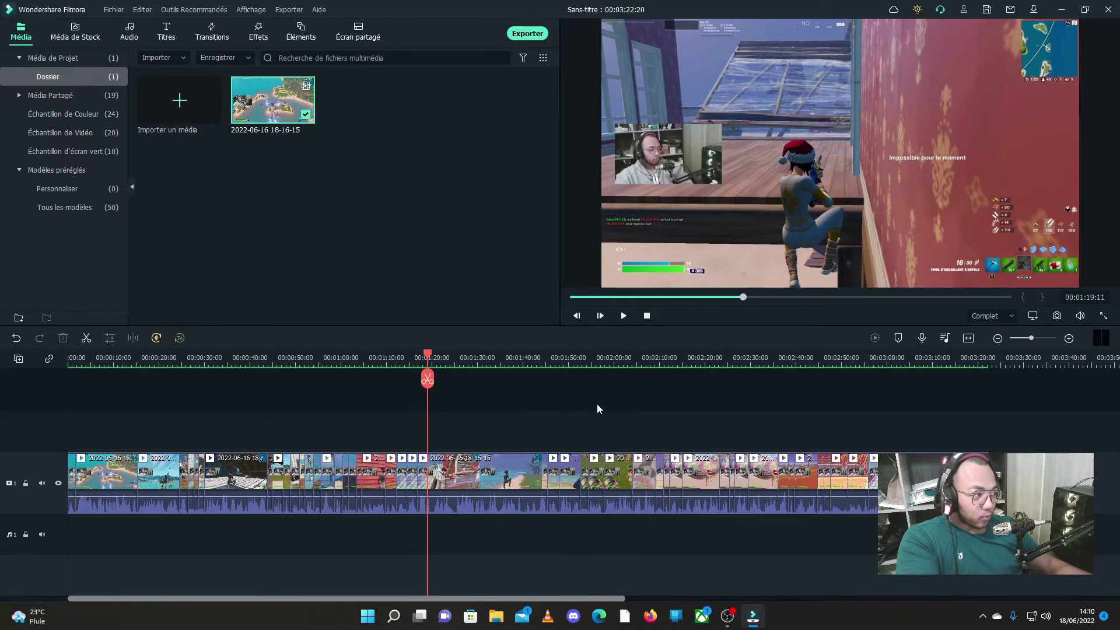
# Preview the silence-cut sequence from the start for a couple of seconds and pause it.
pyautogui.click(646, 315)
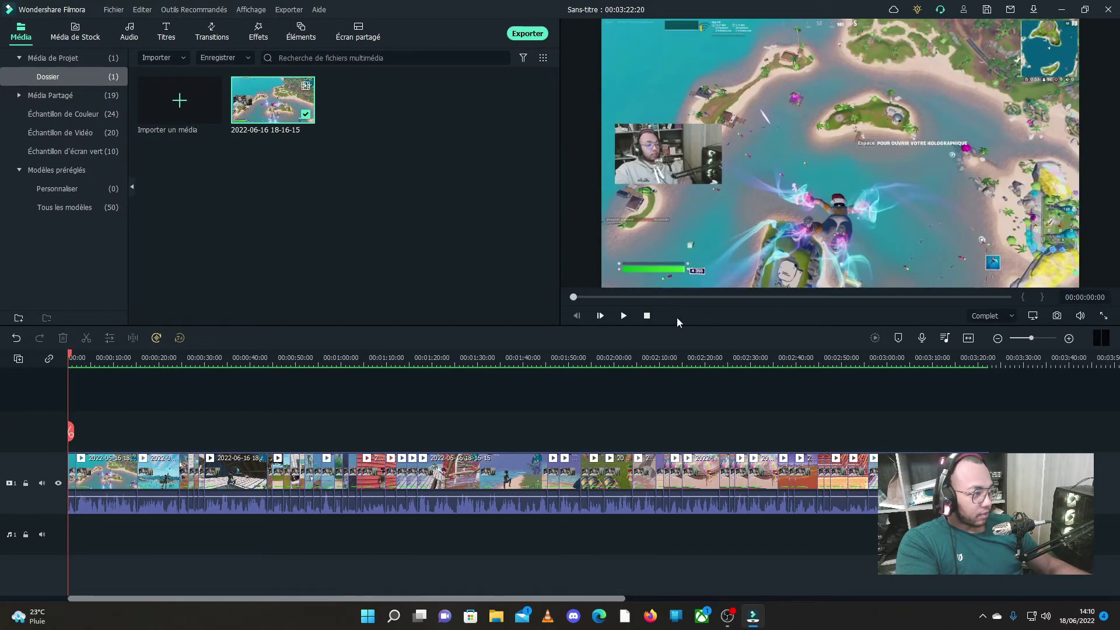
pyautogui.moveTo(1080, 316)
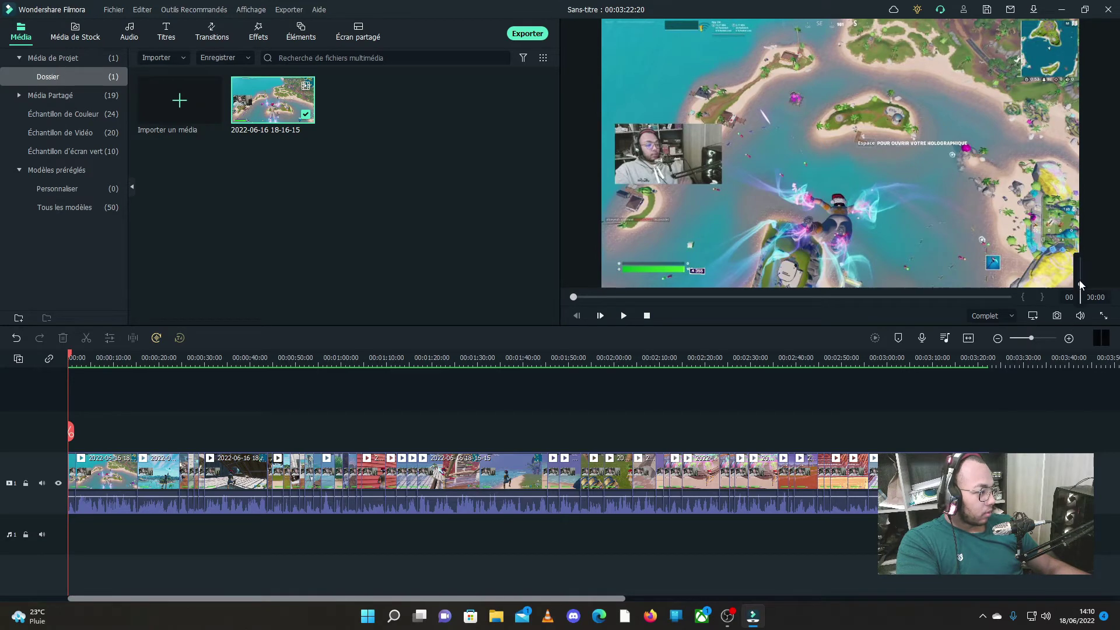
pyautogui.click(623, 316)
pyautogui.click(622, 316)
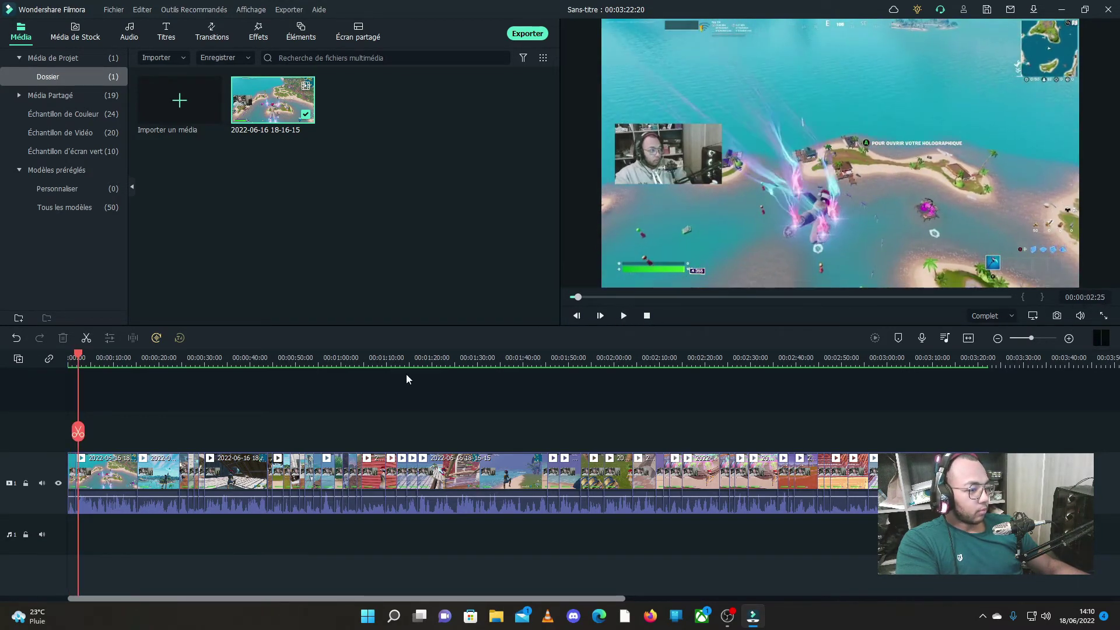
# Delete the short opening segment of the silence-cut sequence.
pyautogui.click(1068, 339)
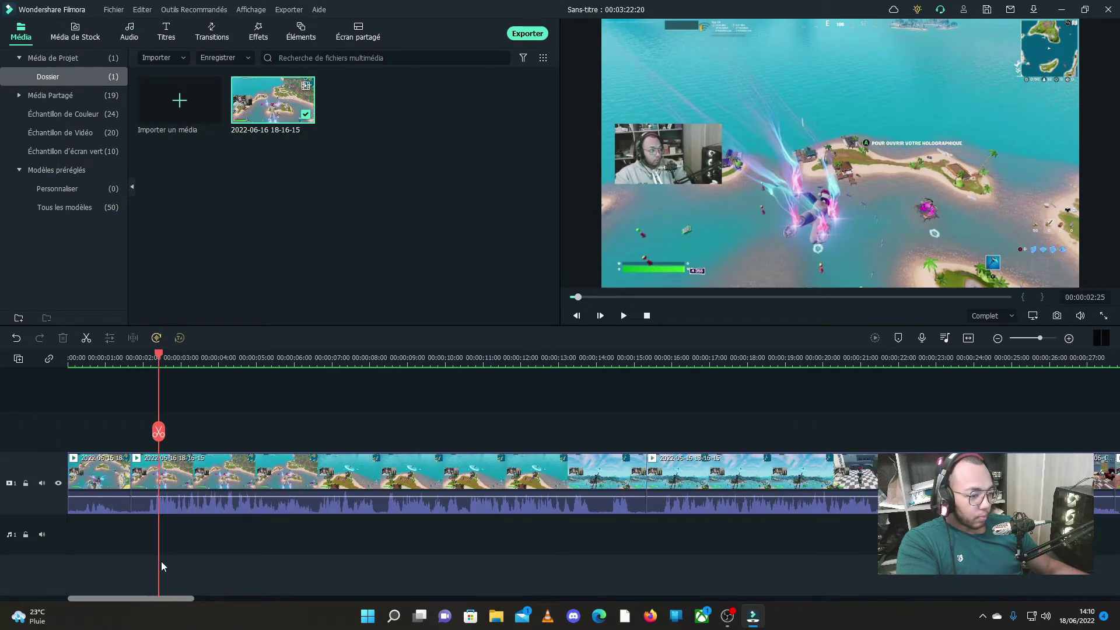
pyautogui.click(118, 513)
pyautogui.click(63, 338)
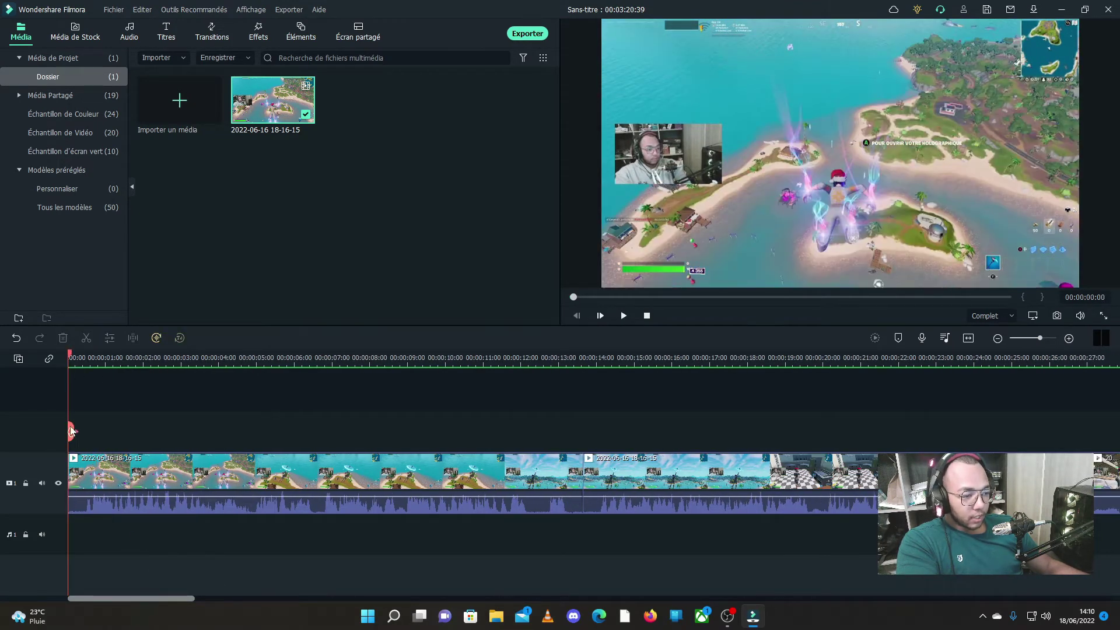
# Undo the segment deletion and the silence-detection cuts.
pyautogui.moveTo(76, 433); pyautogui.dragTo(87, 432)
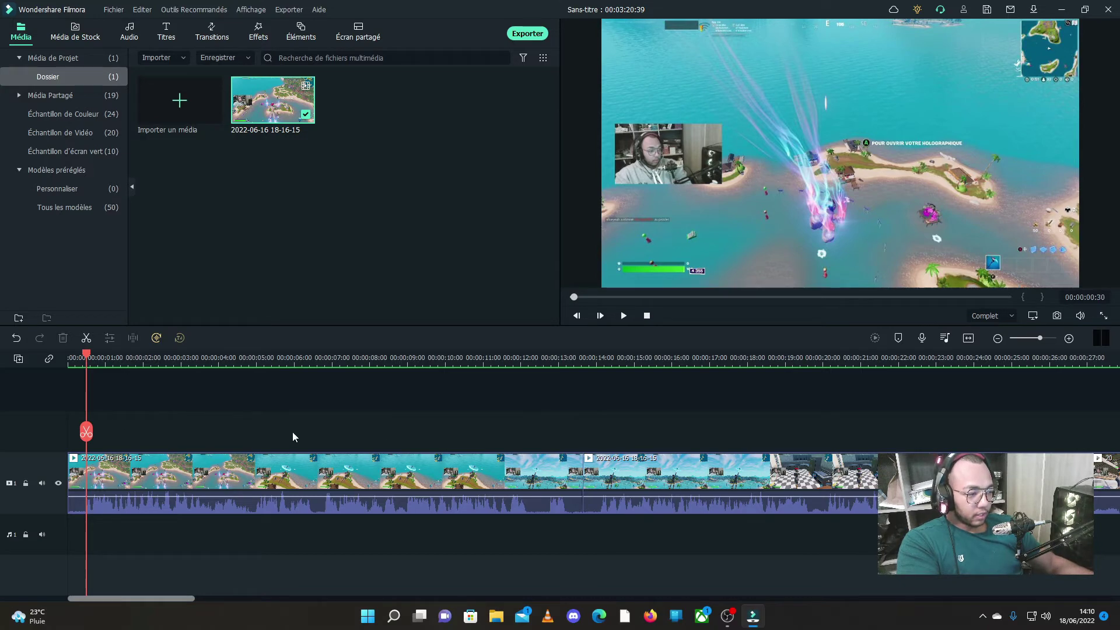
pyautogui.click(16, 337)
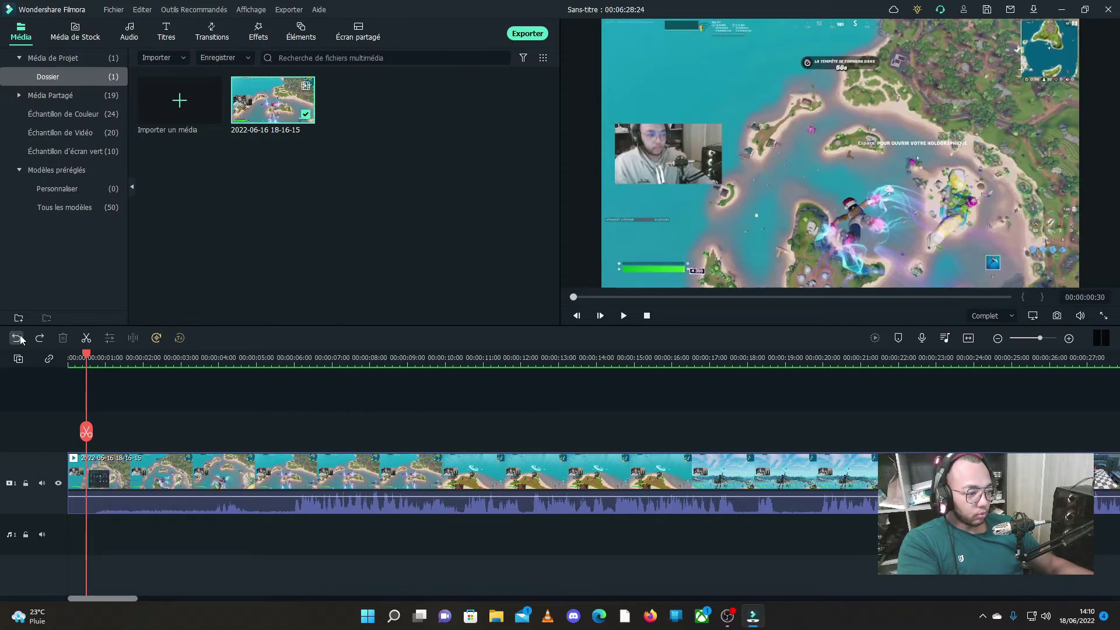
# Run silence detection on the full clip with a 25% threshold, 0.5 s minimum duration and 0.1 s buffer, and export it to the timeline.
pyautogui.click(999, 343)
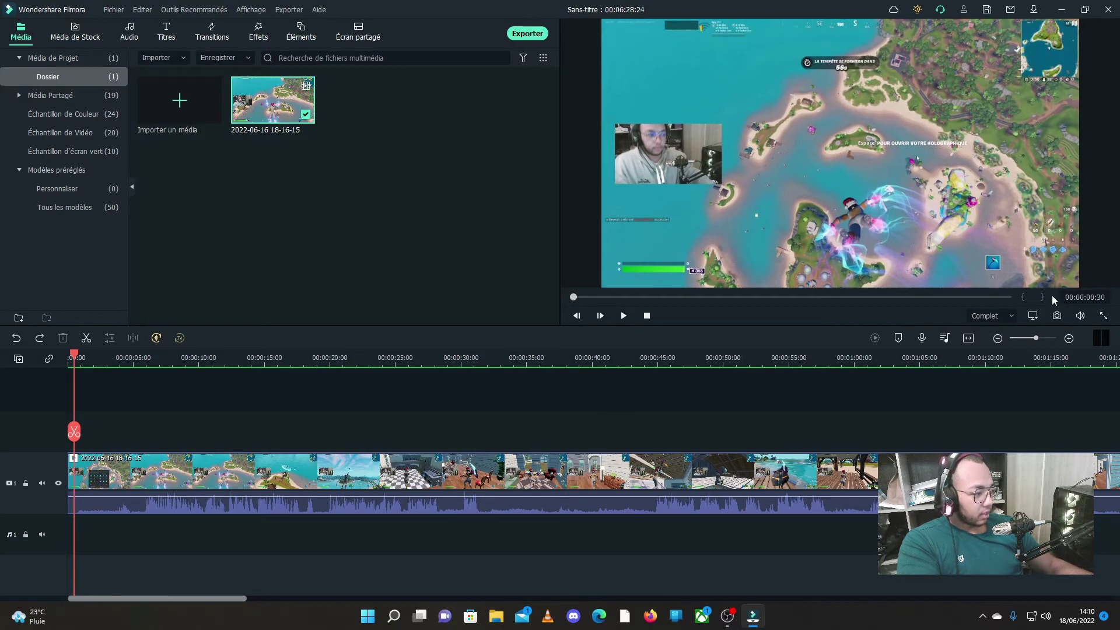
pyautogui.click(252, 482)
pyautogui.click(301, 338)
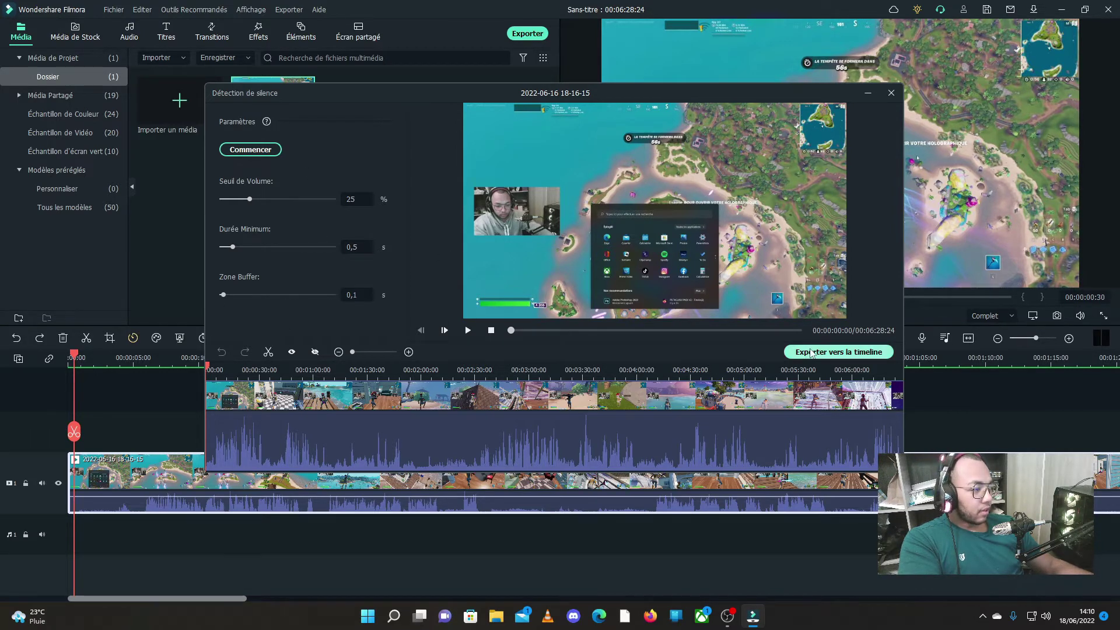
pyautogui.click(838, 352)
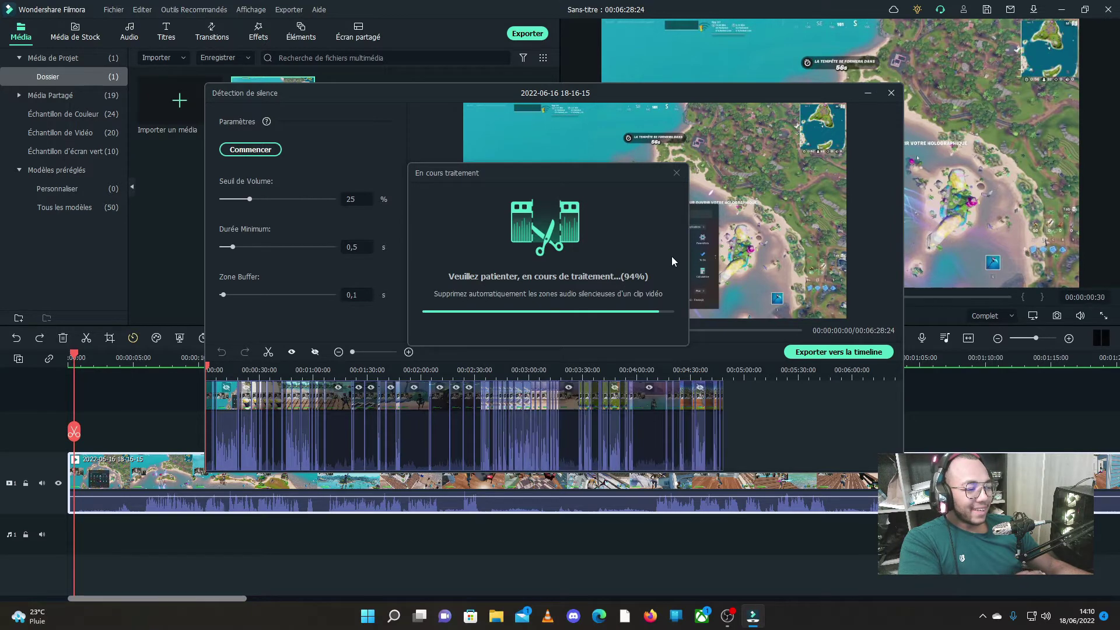
pyautogui.click(828, 352)
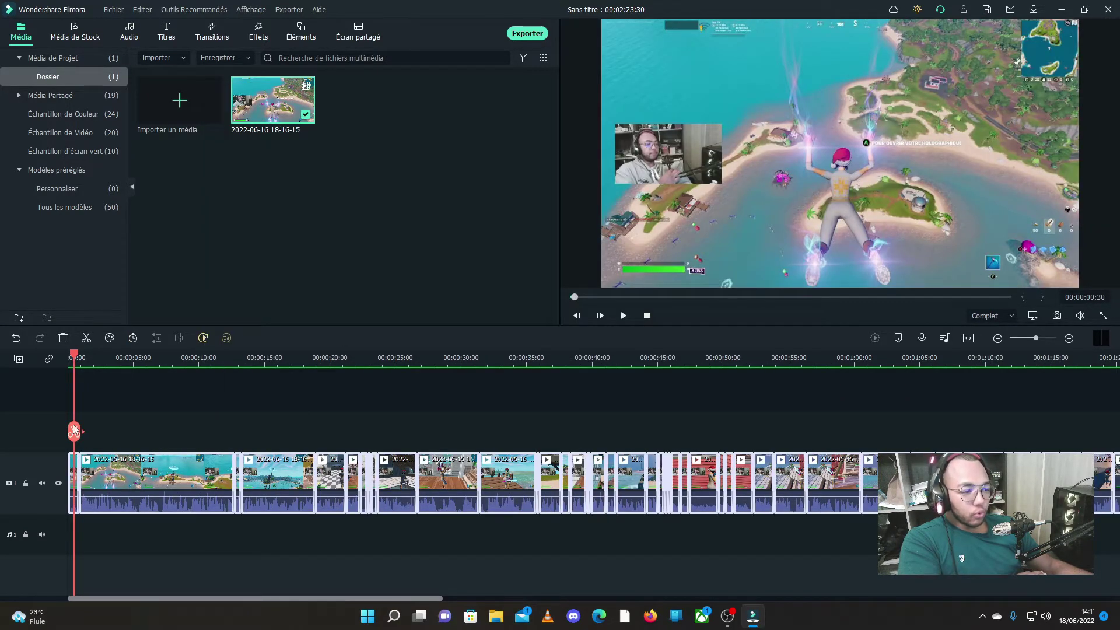
# Play the newly cut sequence briefly from the start and pause it.
pyautogui.moveTo(74, 429); pyautogui.dragTo(69, 431)
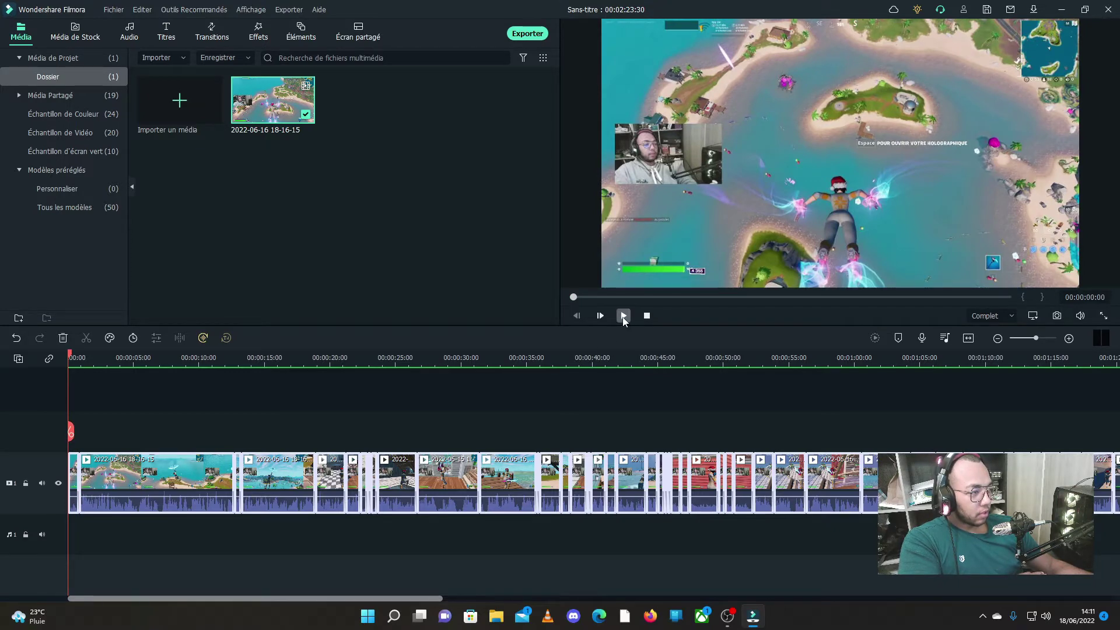
pyautogui.click(623, 317)
pyautogui.click(623, 317)
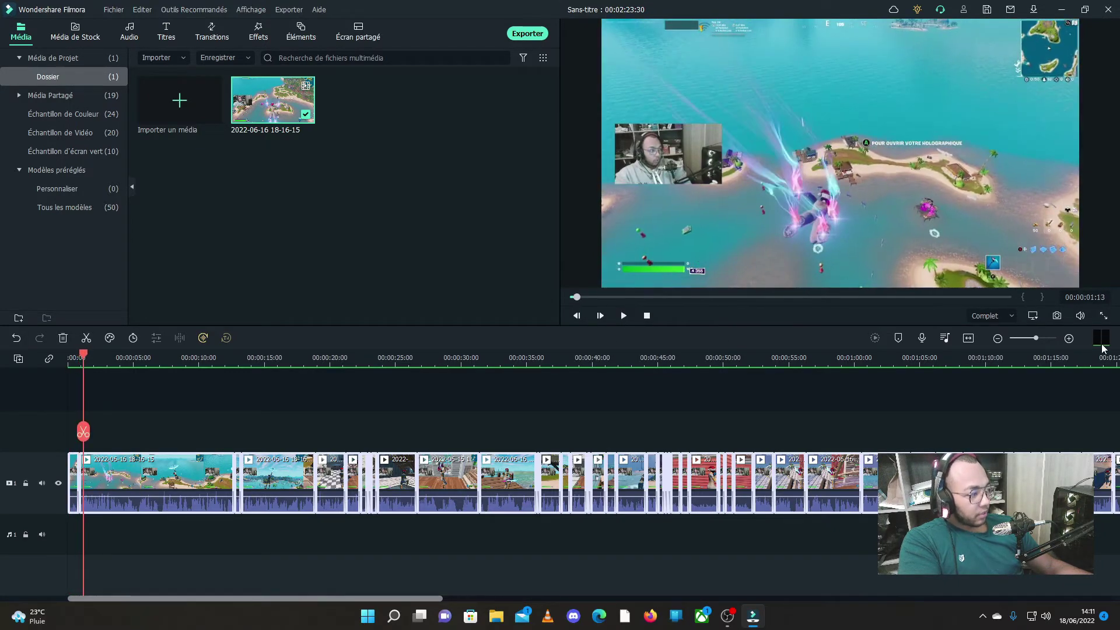
# Delete the short opening segment, and split off and delete a short piece ending at about 00:00:06:25.
pyautogui.click(1069, 339)
pyautogui.click(90, 496)
pyautogui.moveTo(75, 361); pyautogui.dragTo(296, 399)
pyautogui.hotkey('ctrl', 'b')
pyautogui.click(295, 399)
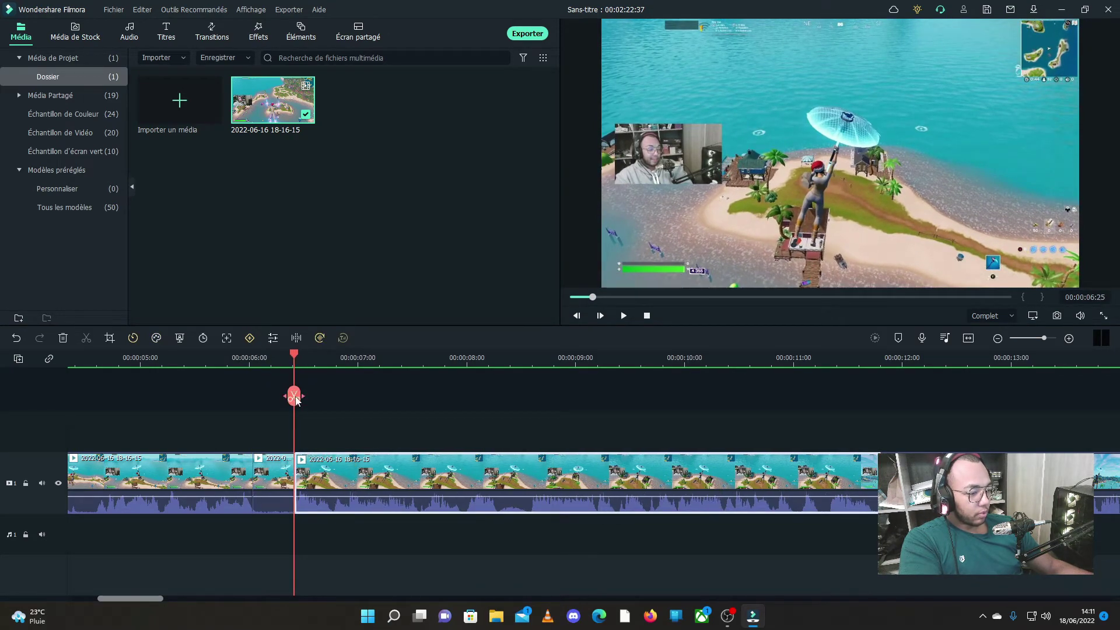
pyautogui.click(288, 504)
pyautogui.click(63, 338)
# Return to the start of the timeline, split the opening clip at 00:00:00:06 and delete the tiny piece before the cut.
pyautogui.moveTo(294, 397); pyautogui.dragTo(1110, 397)
pyautogui.moveTo(1110, 474); pyautogui.dragTo(0, 389)
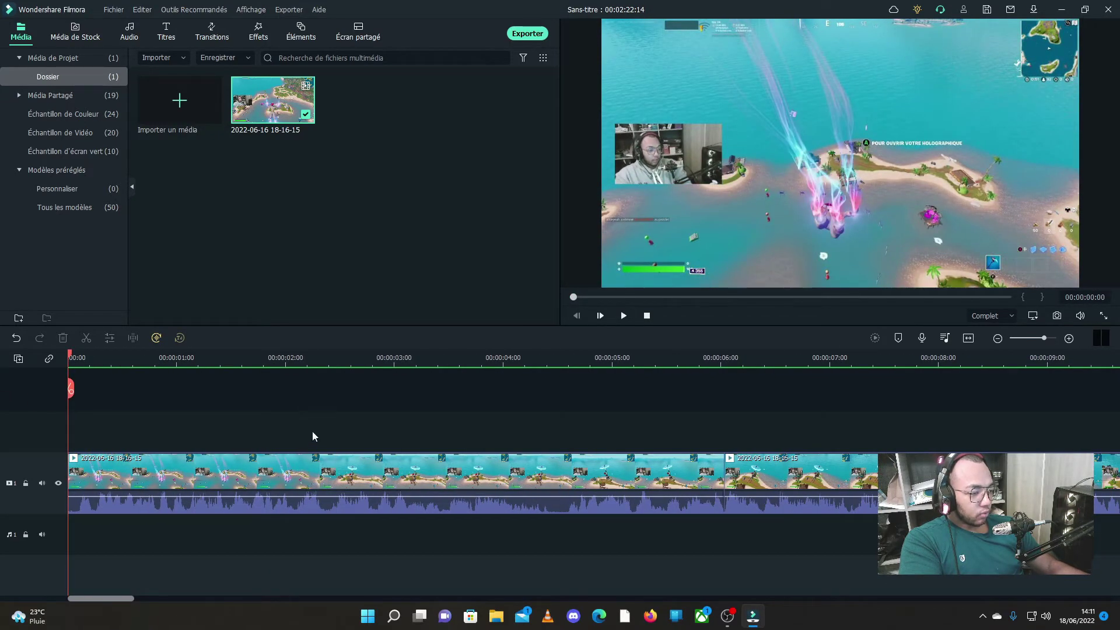
pyautogui.moveTo(74, 394); pyautogui.dragTo(80, 395)
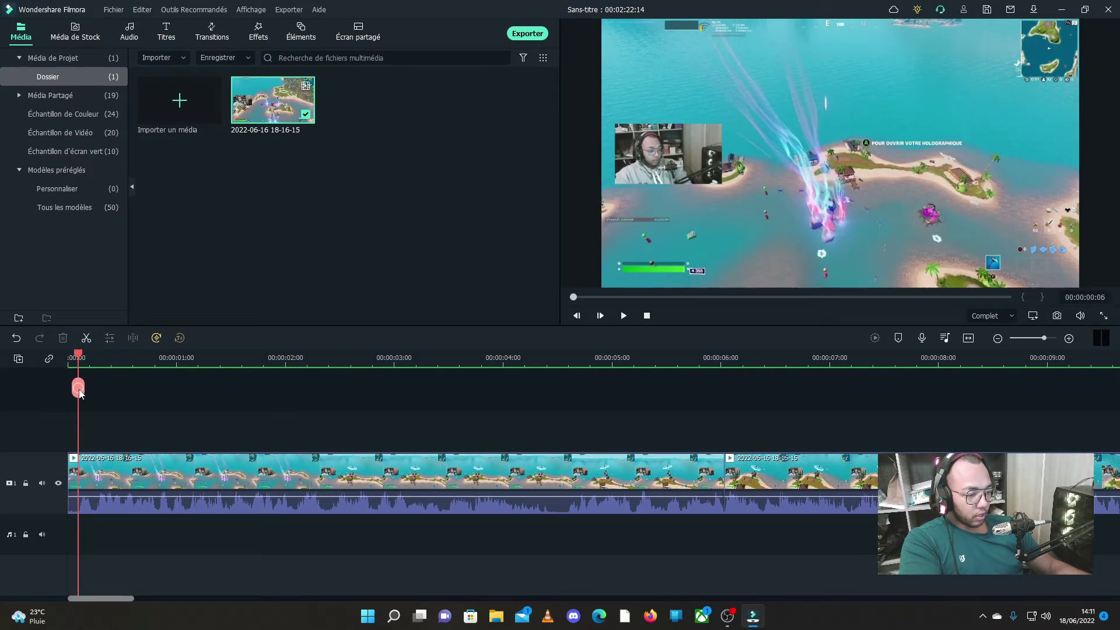
pyautogui.click(78, 388)
pyautogui.click(71, 511)
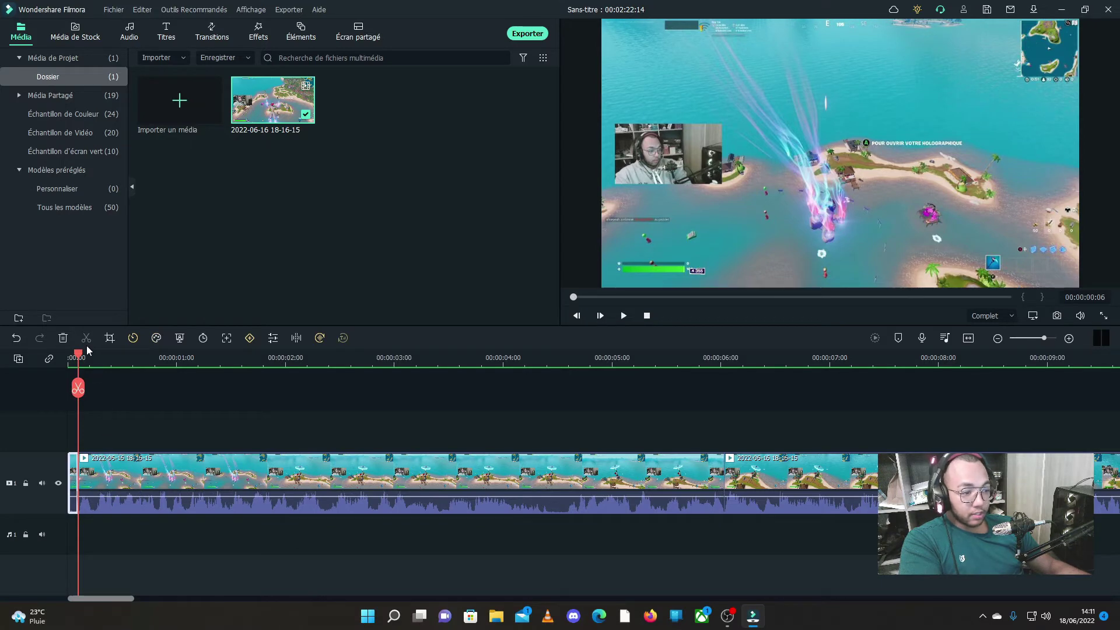
pyautogui.click(64, 340)
# Cut out the short piece between about 00:00:04:20 and 00:00:04:30 on the video track and delete it.
pyautogui.moveTo(70, 388); pyautogui.dragTo(557, 450)
pyautogui.click(551, 447)
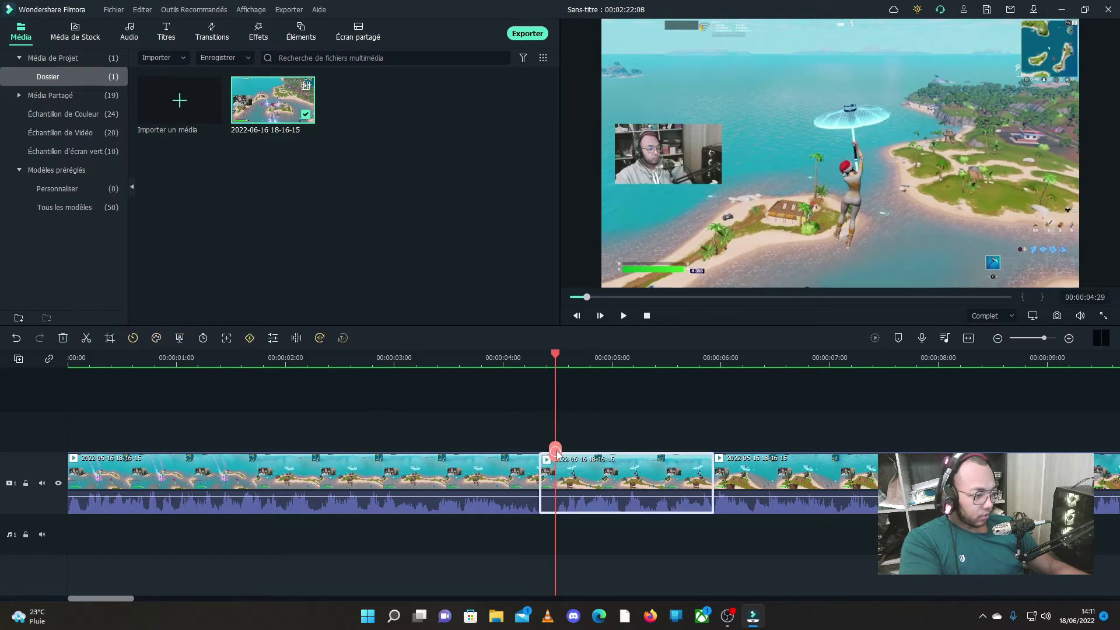
pyautogui.click(557, 450)
pyautogui.click(545, 507)
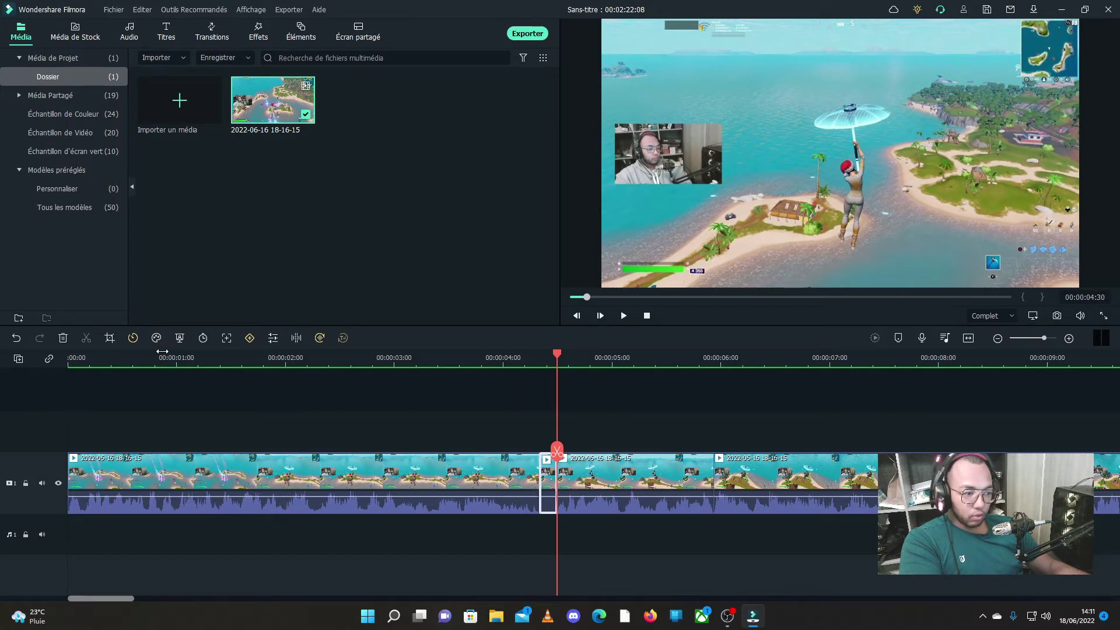
pyautogui.click(63, 337)
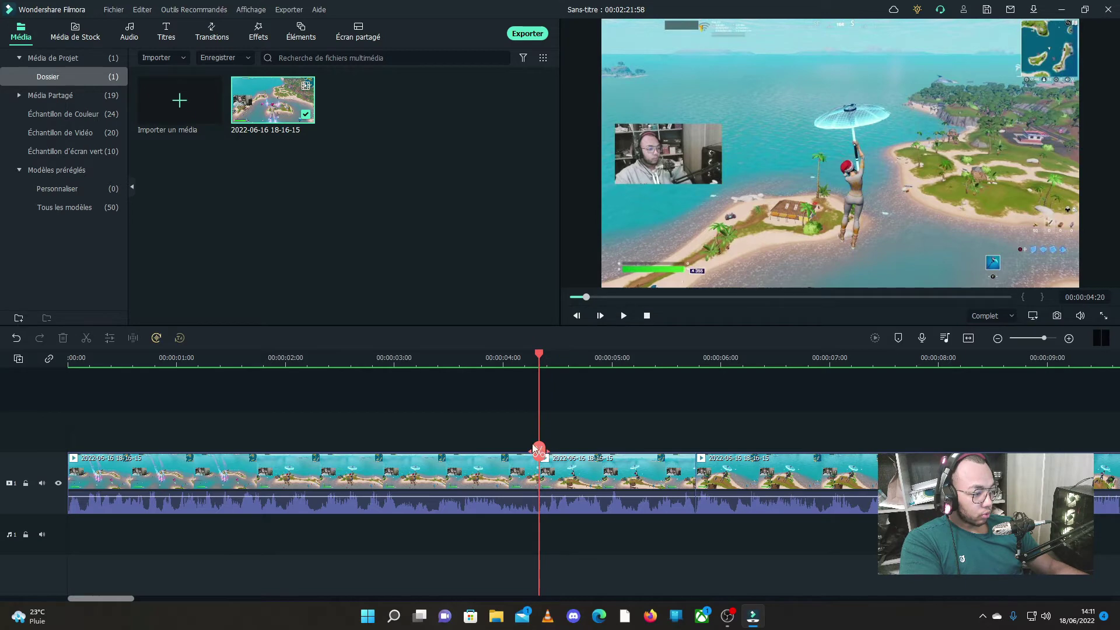
# Play the trimmed sequence from the start, pause it at about 00:00:24:10, and show the whole sequence on the timeline.
pyautogui.press('Home')
pyautogui.press('space')
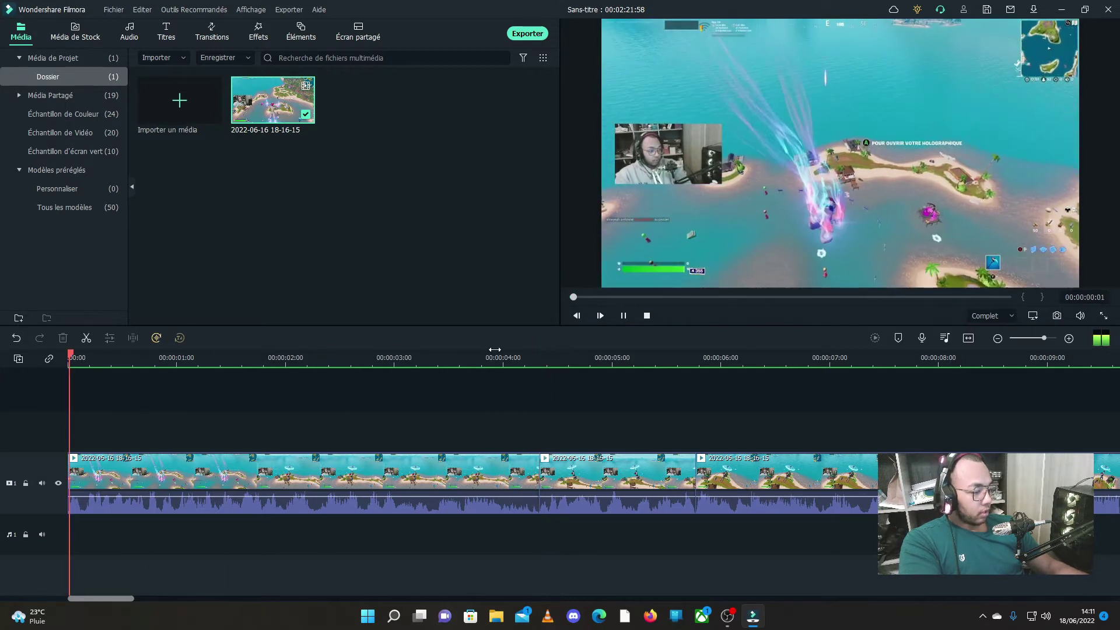
pyautogui.click(999, 339)
pyautogui.click(998, 338)
pyautogui.moveTo(1080, 307)
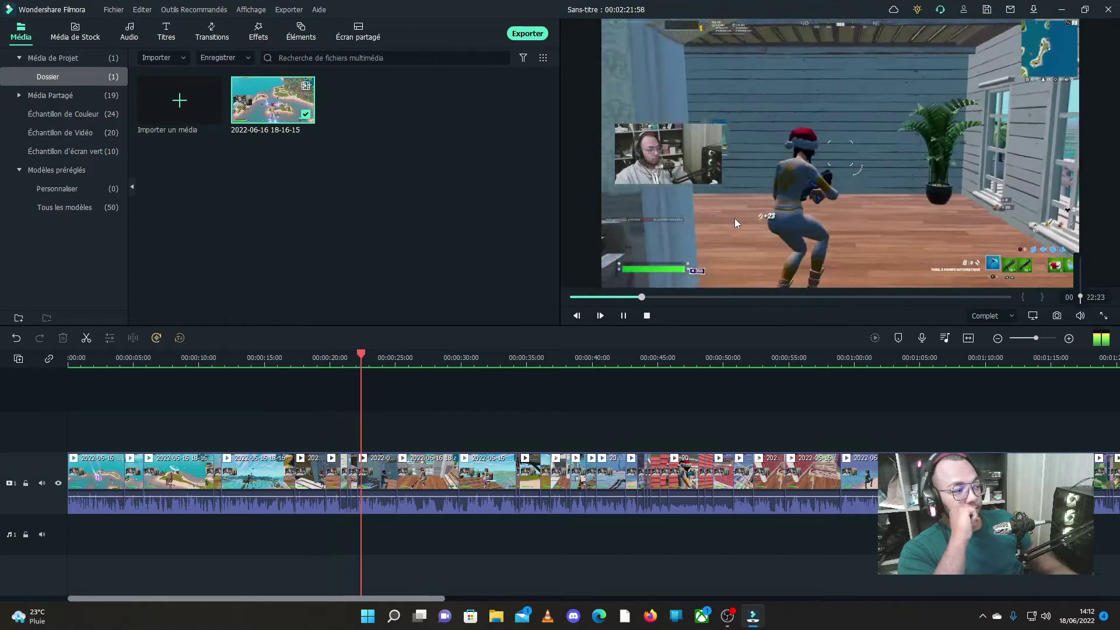
pyautogui.click(623, 316)
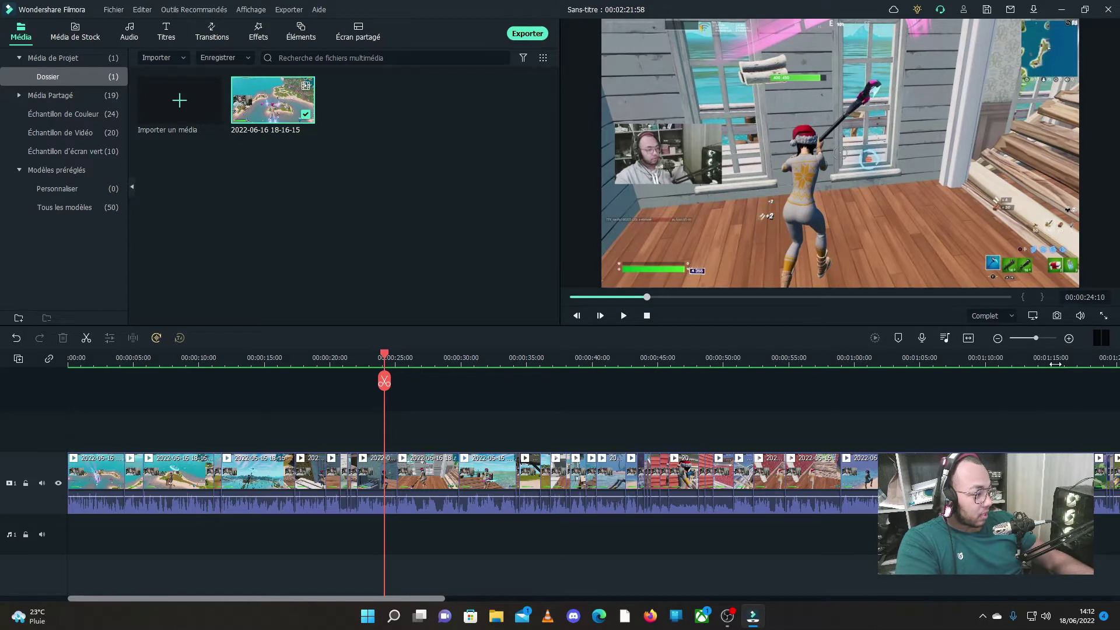
pyautogui.click(997, 338)
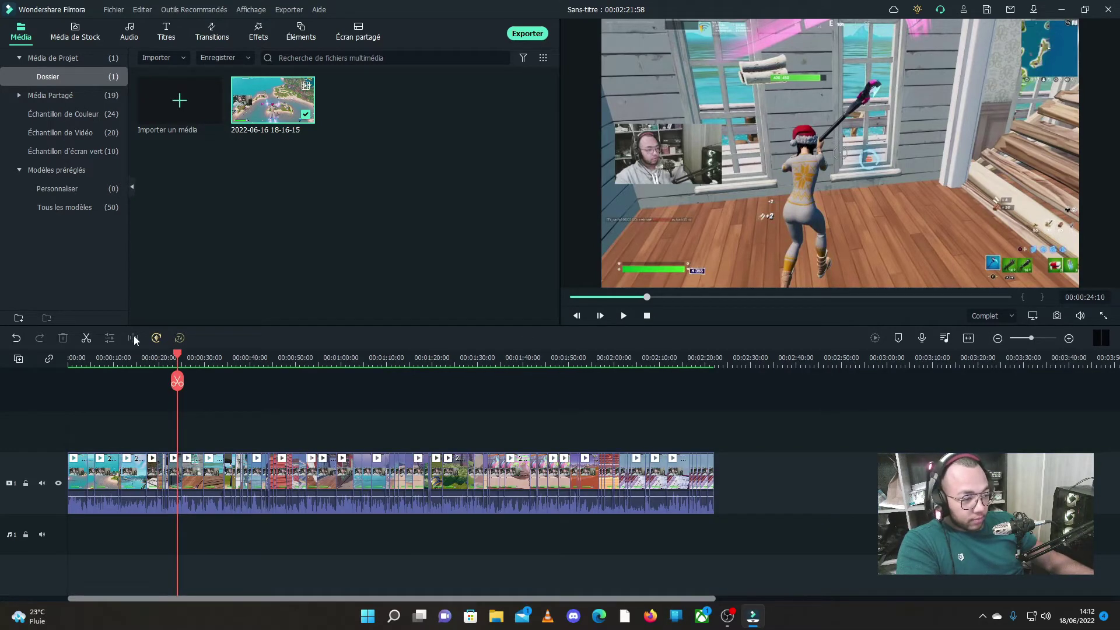
pyautogui.click(194, 507)
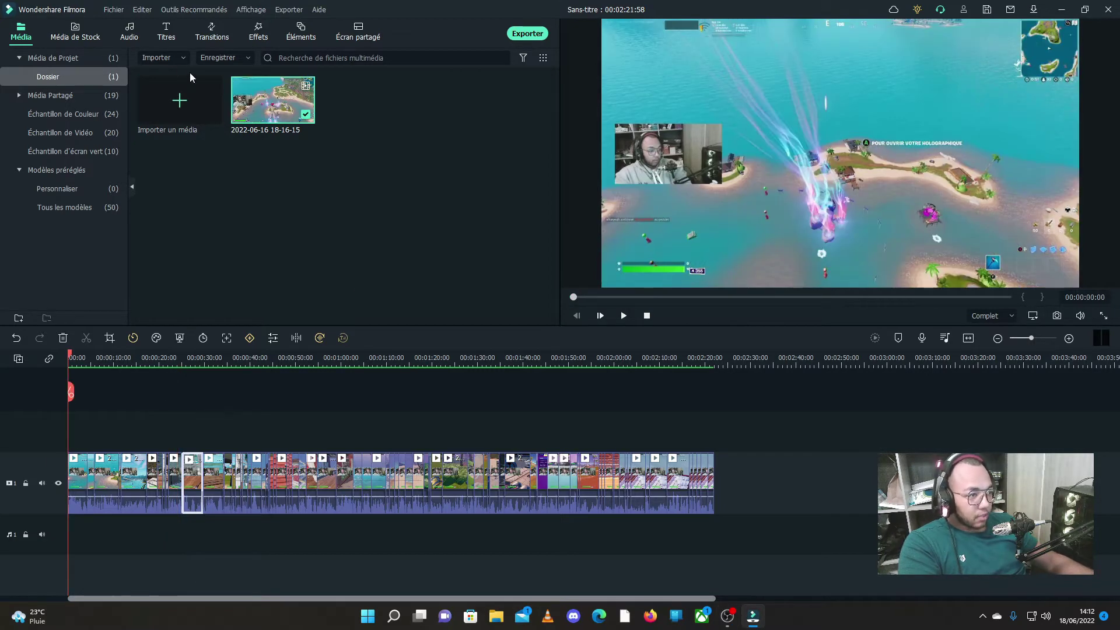
# Import the end-screen and intro videos from the intro outro subfolder of the desktop folder VIDEO PRET.
pyautogui.click(179, 58)
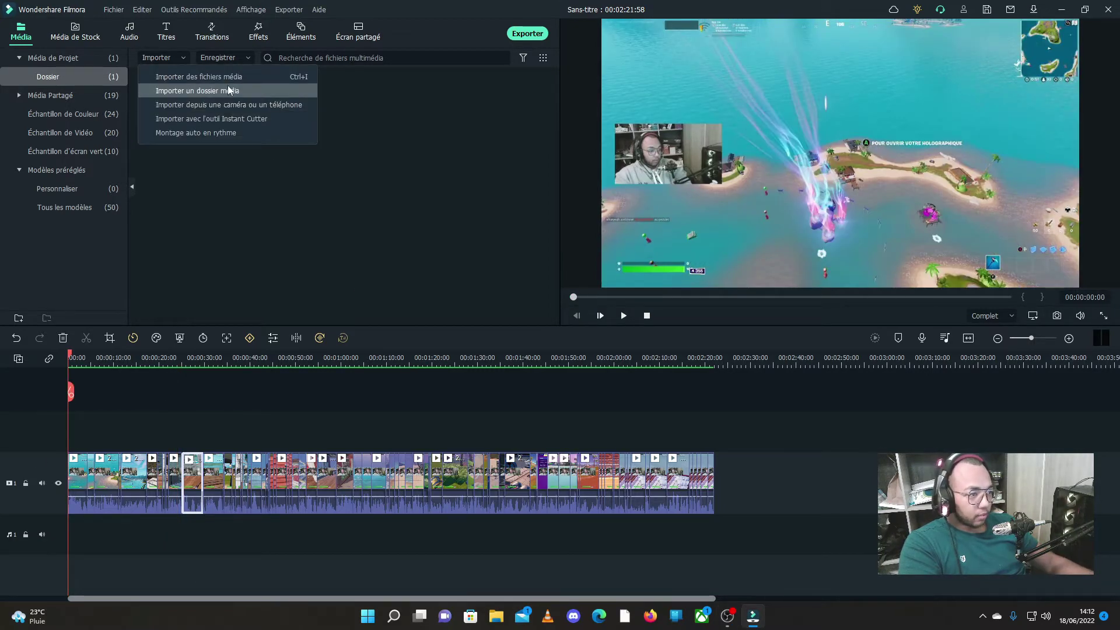
pyautogui.click(230, 90)
pyautogui.click(50, 125)
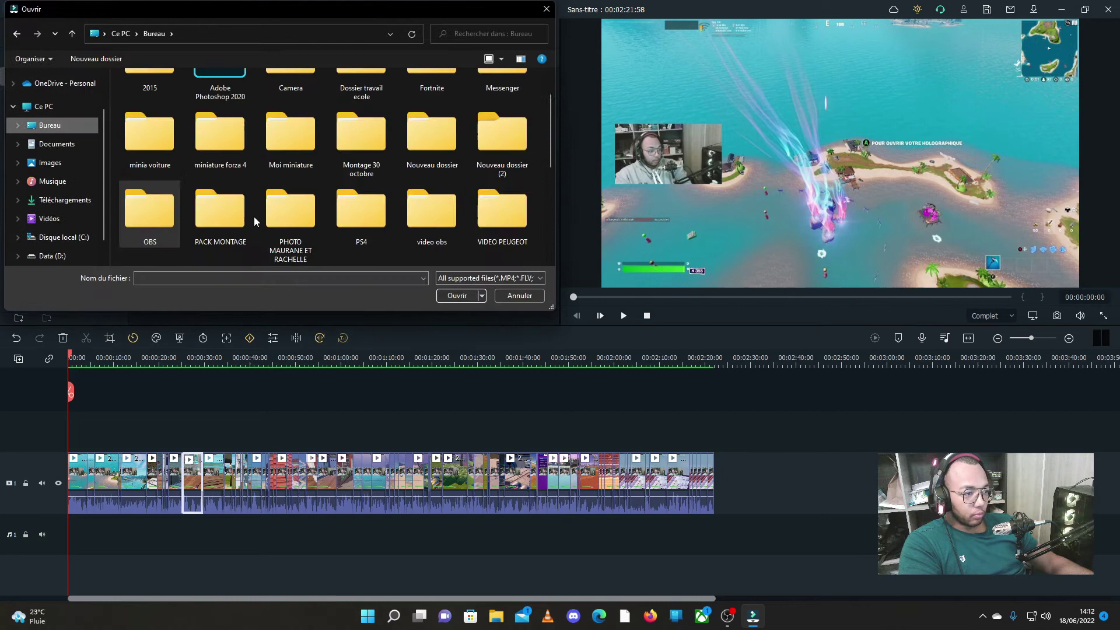
pyautogui.scroll(-1, 222, 215)
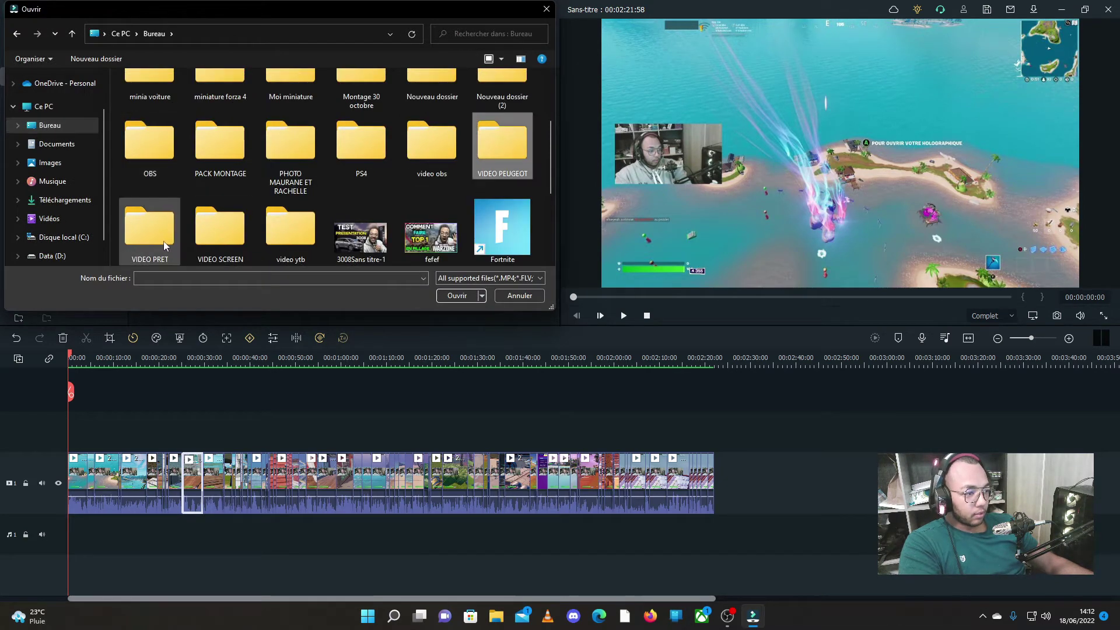
pyautogui.doubleClick(164, 246)
pyautogui.doubleClick(216, 110)
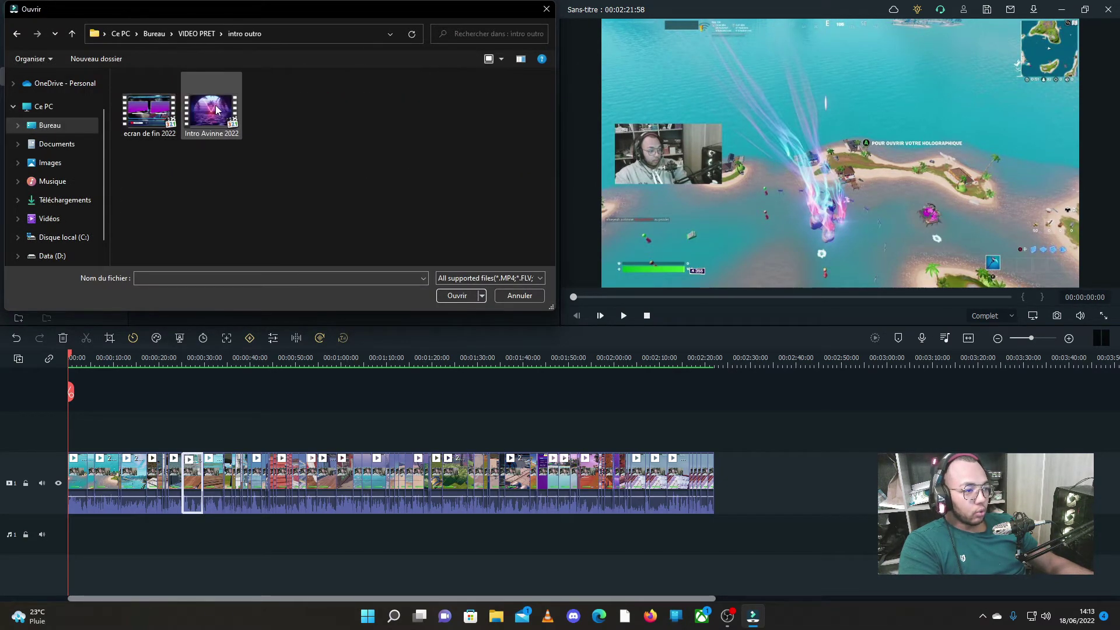
pyautogui.hotkey('ctrl', 'a')
pyautogui.press('Return')
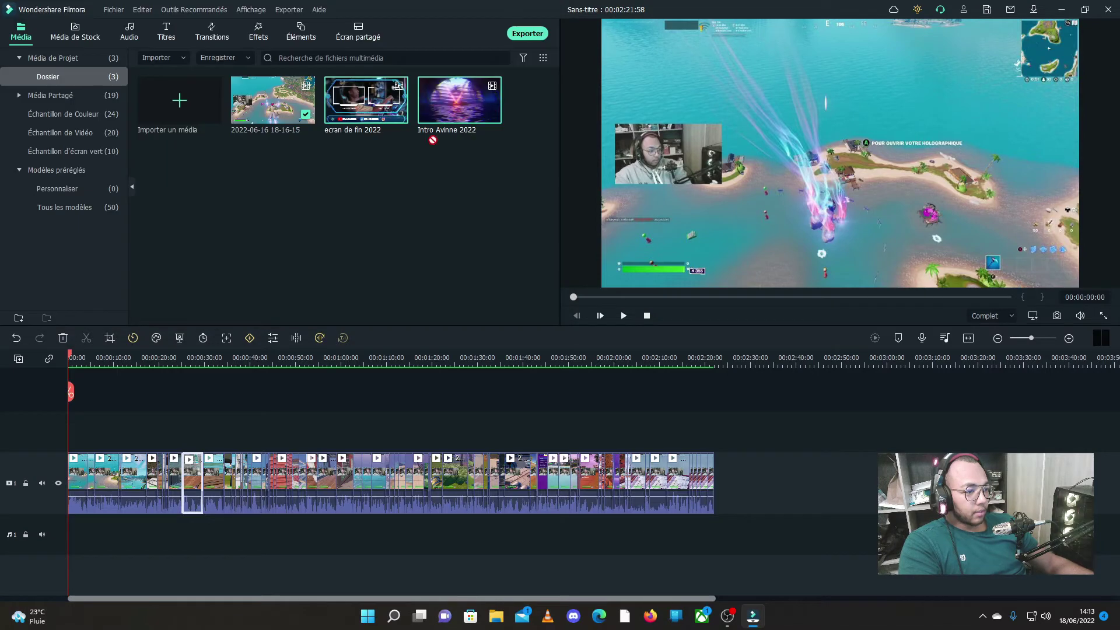
# Preview the imported intro video, insert it at the start of the video track ahead of the gameplay clips, and render the timeline preview.
pyautogui.doubleClick(452, 117)
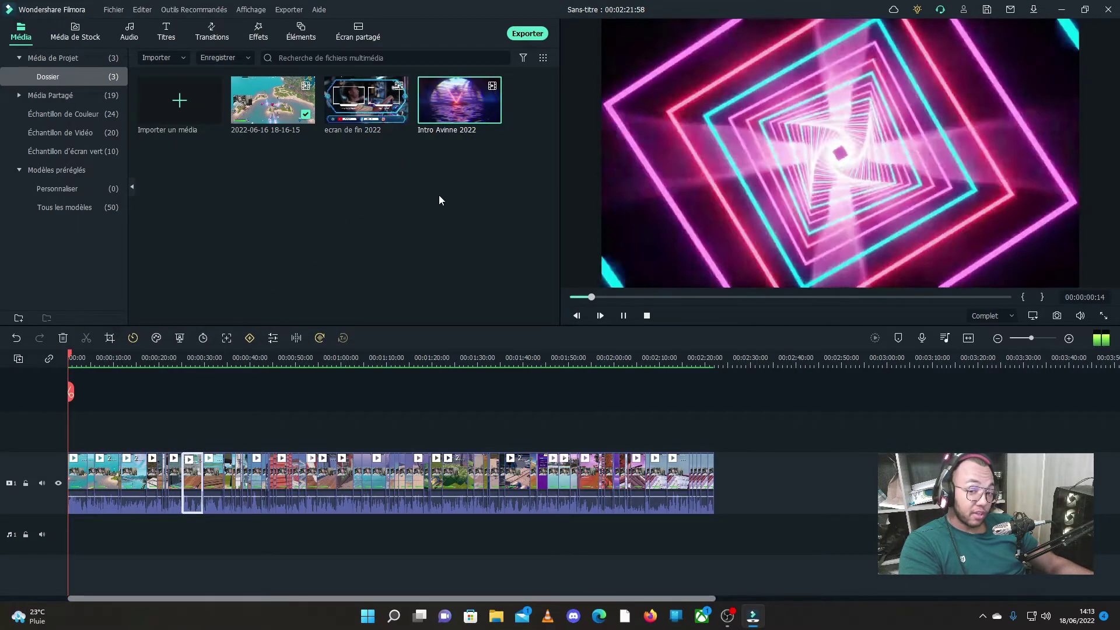
pyautogui.click(624, 315)
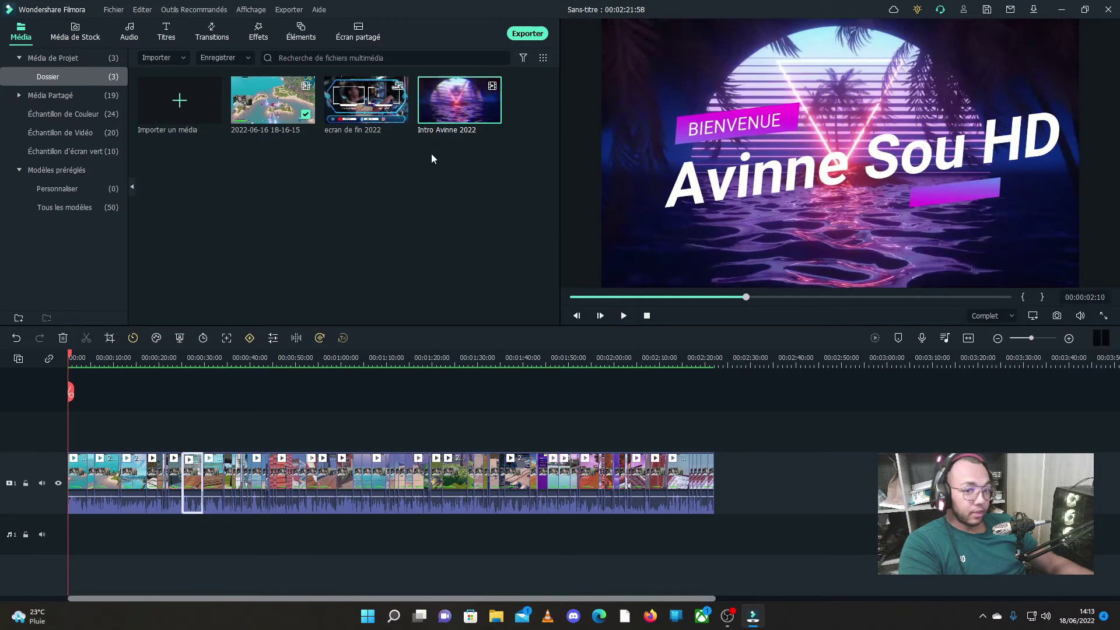
pyautogui.moveTo(432, 120); pyautogui.dragTo(7, 484)
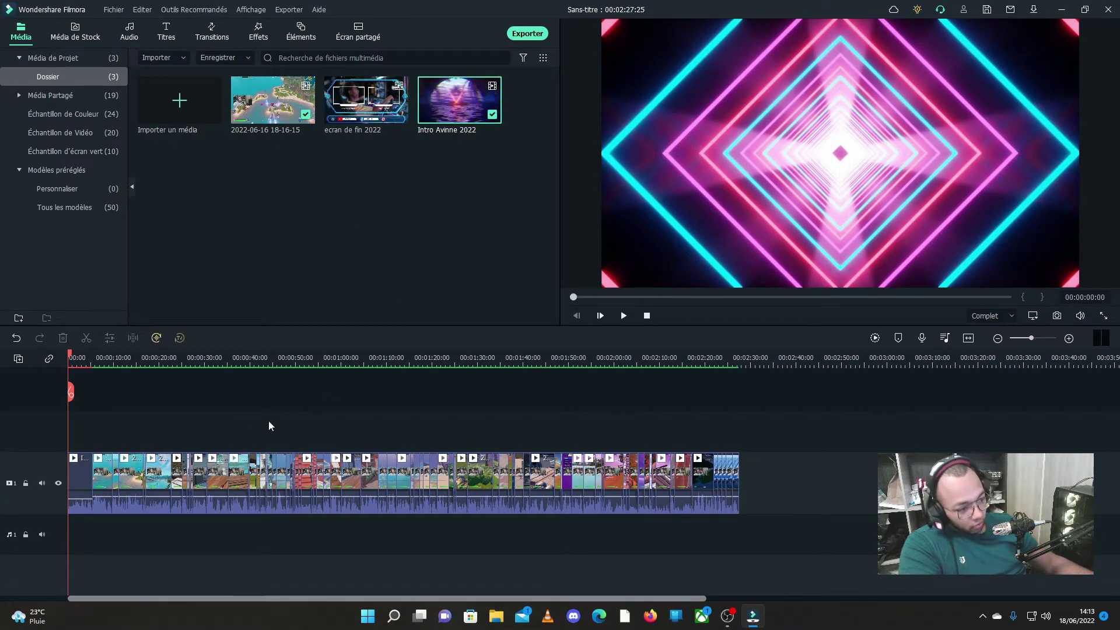
pyautogui.click(875, 338)
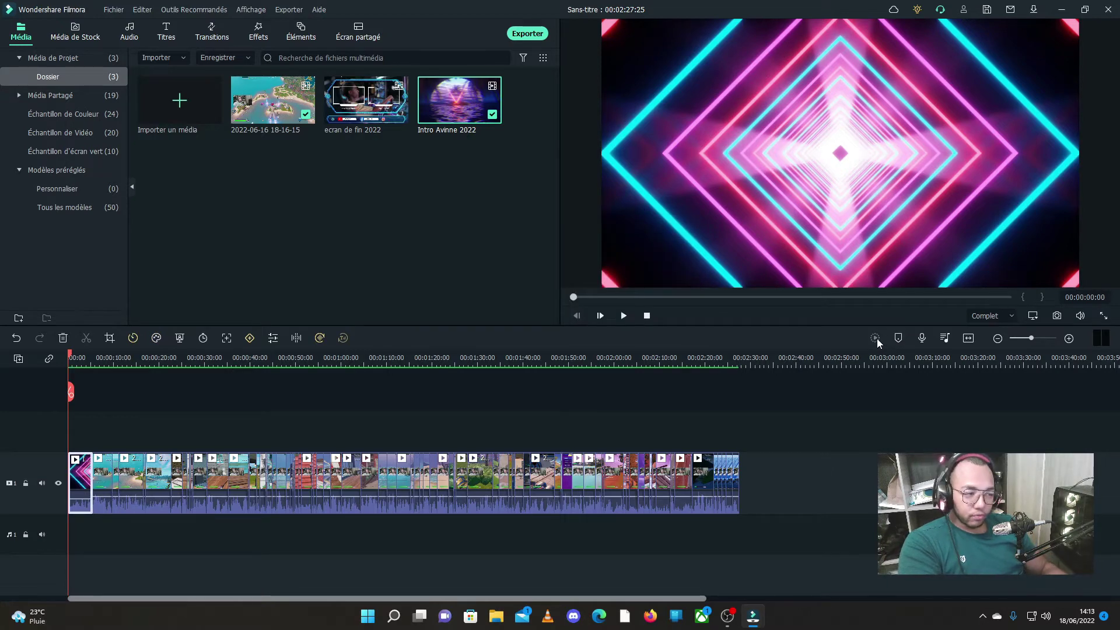
# Save the project in the Backup folder under the name "VIdeo tuto youtube".
pyautogui.click(988, 10)
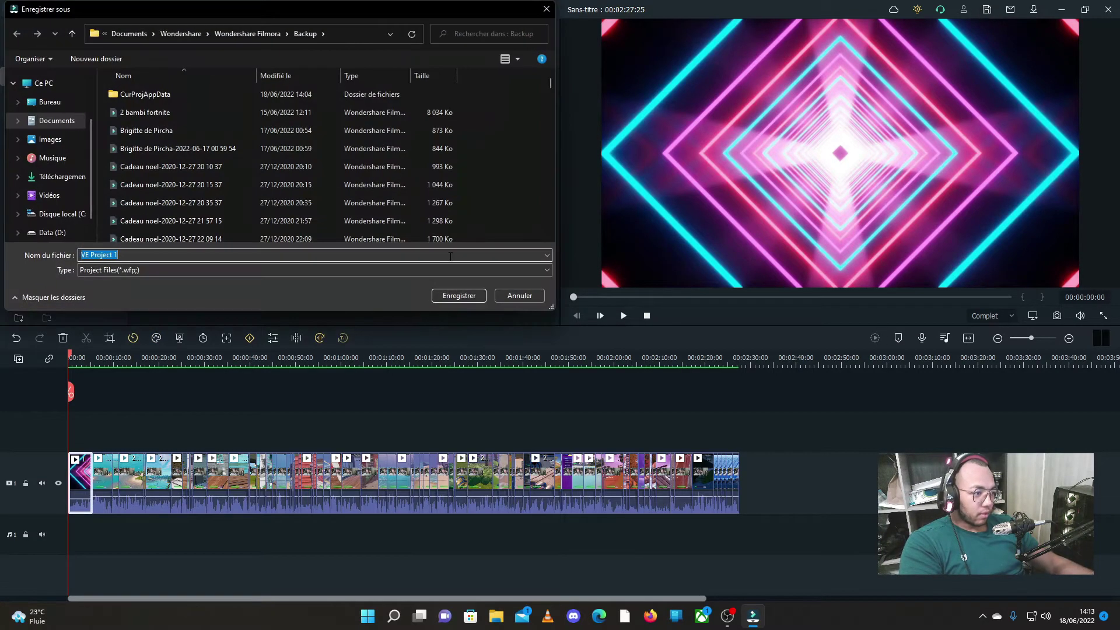
pyautogui.write('VIdeo tuto youtube')
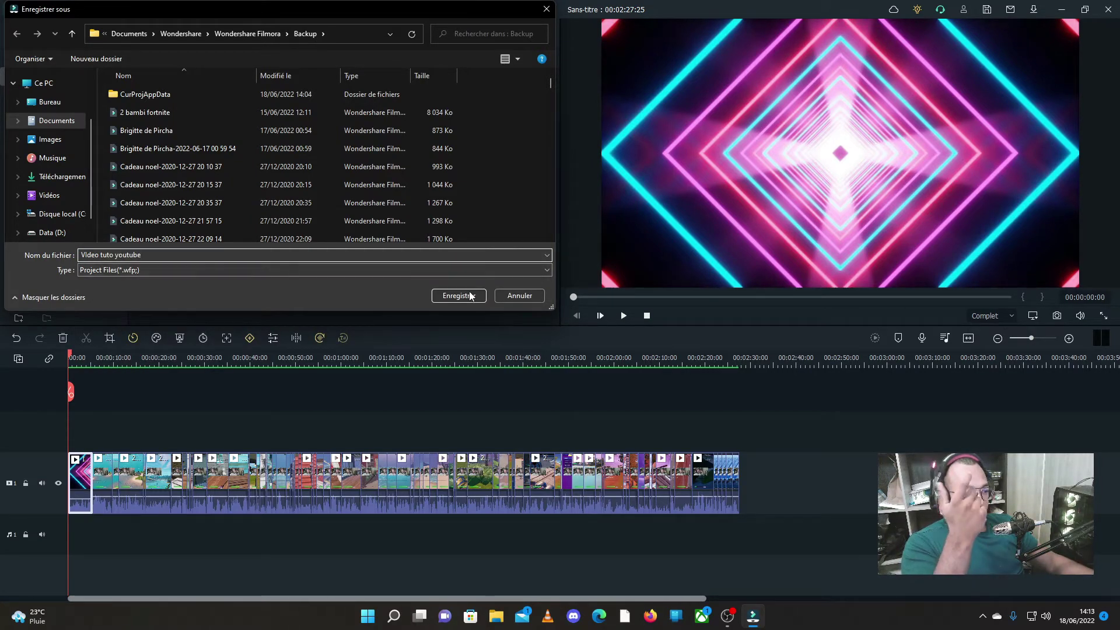
pyautogui.click(474, 296)
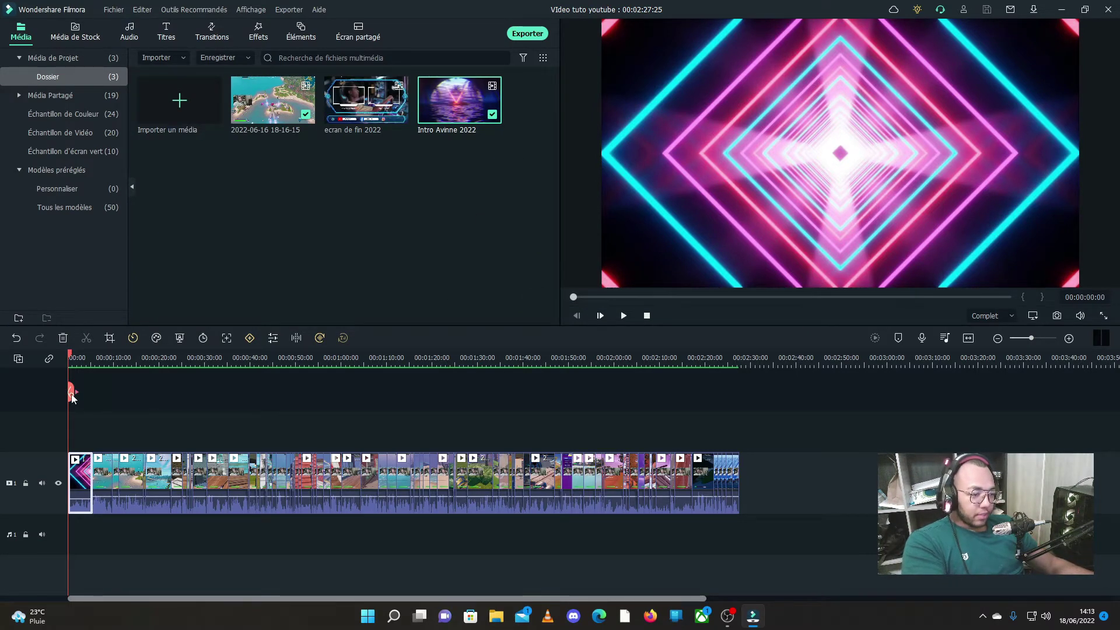
# Play the project from the start through the intro into the first gameplay clip, and pause at about 00:00:06:38.
pyautogui.click(624, 318)
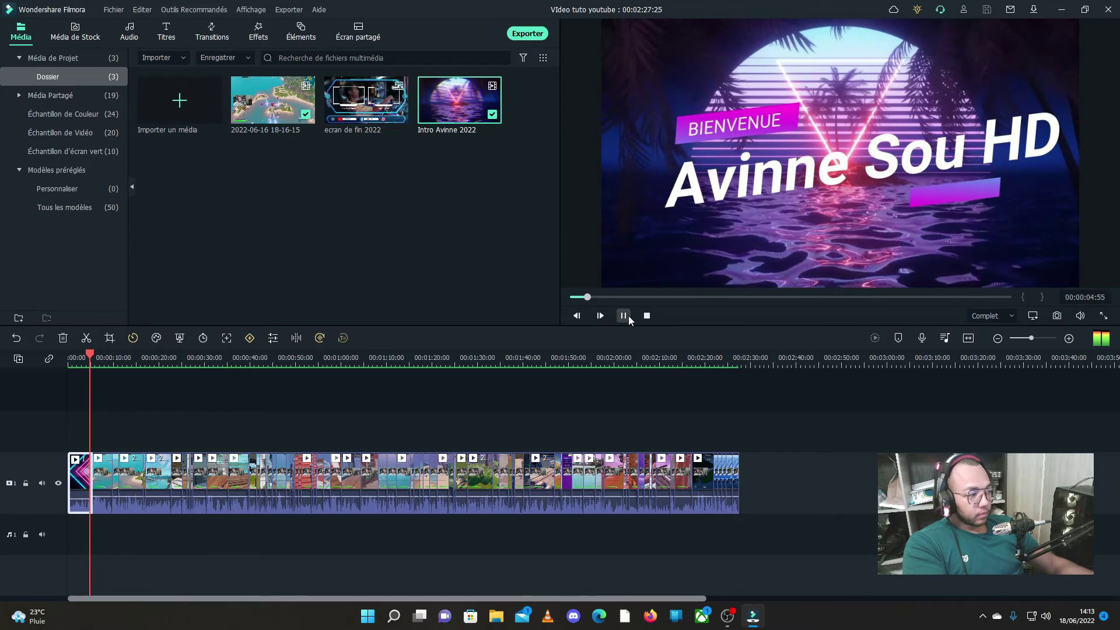
pyautogui.click(628, 316)
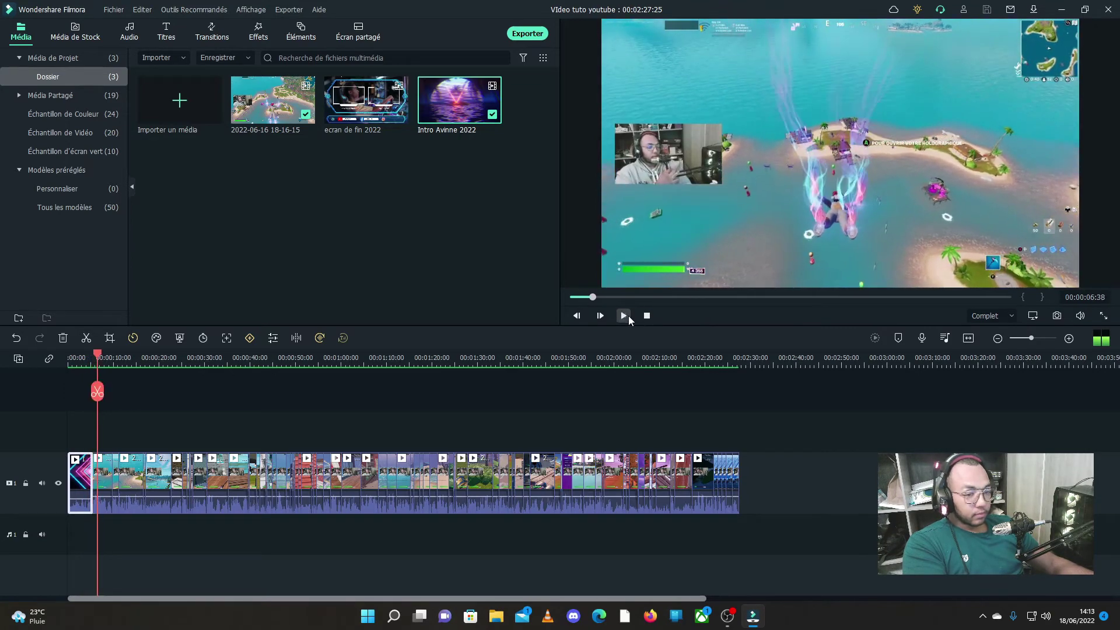
pyautogui.click(123, 543)
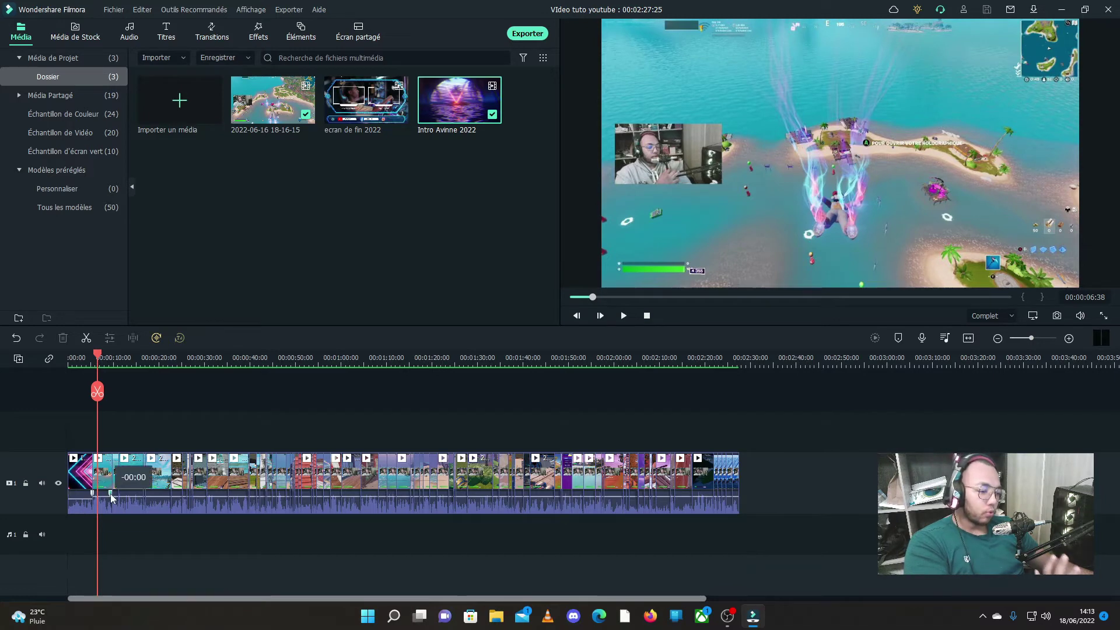
# Add the first recommended Special Effects Skill Pack transition at the cut between the intro and the first gameplay clip.
pyautogui.click(1069, 339)
pyautogui.click(1069, 340)
pyautogui.moveTo(318, 392); pyautogui.dragTo(206, 380)
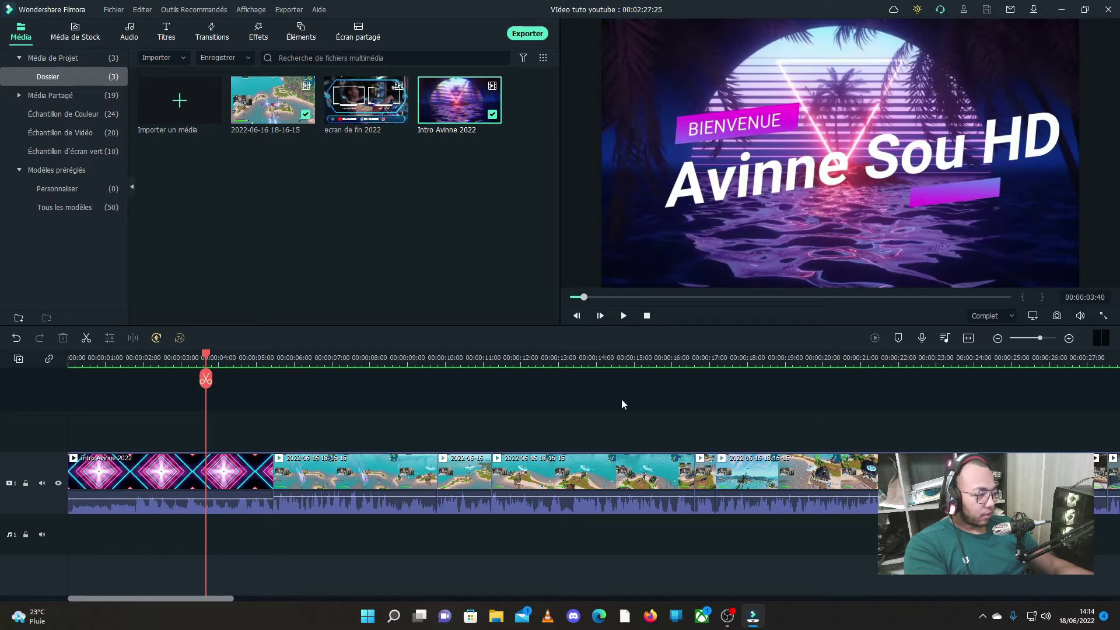
pyautogui.click(224, 32)
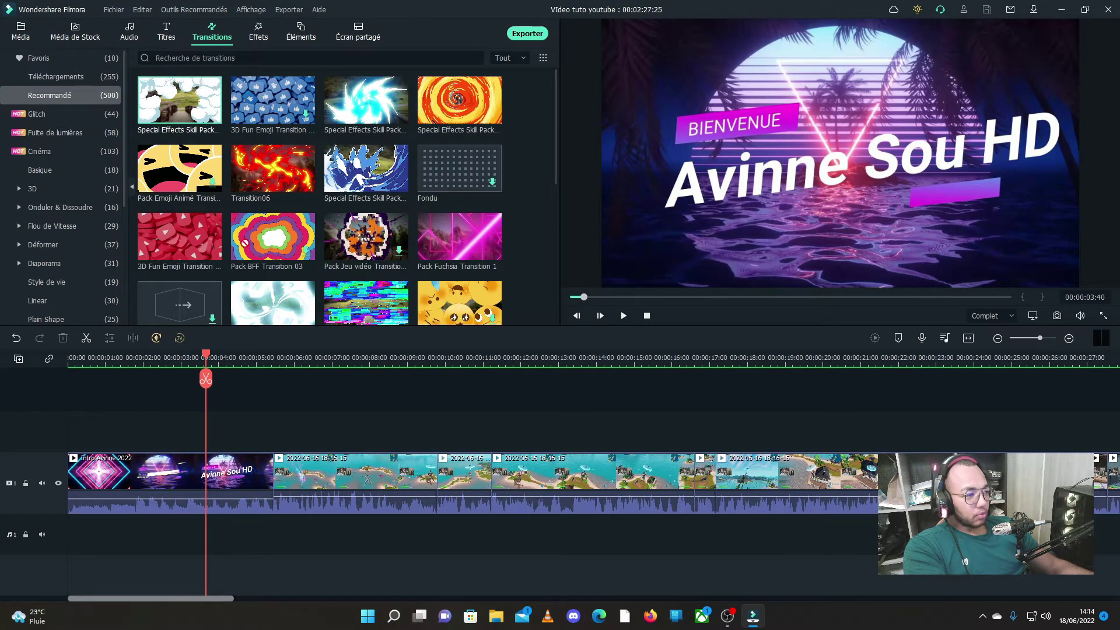
pyautogui.moveTo(286, 492); pyautogui.dragTo(261, 484)
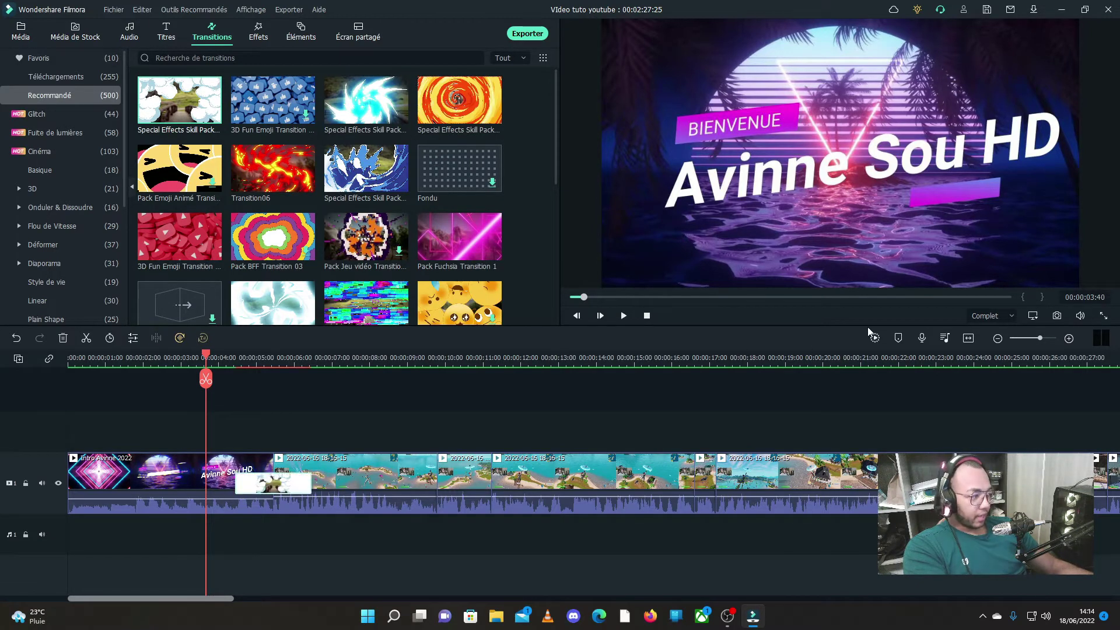
# Render the timeline preview and play it from the start past the new transition, pausing at about 00:00:07:03.
pyautogui.click(875, 338)
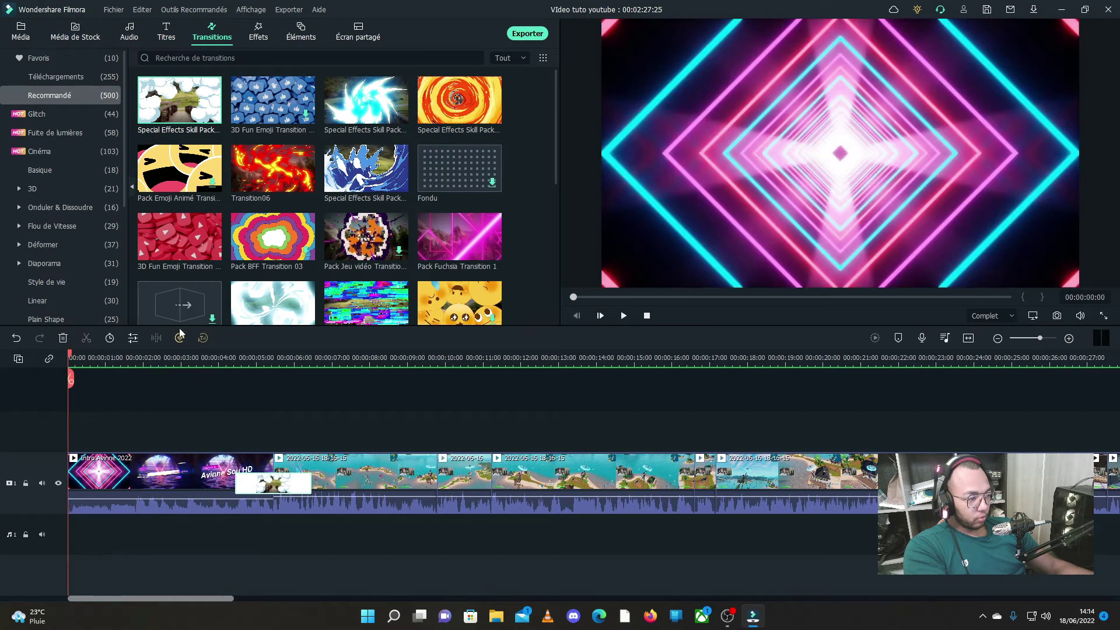
pyautogui.click(623, 315)
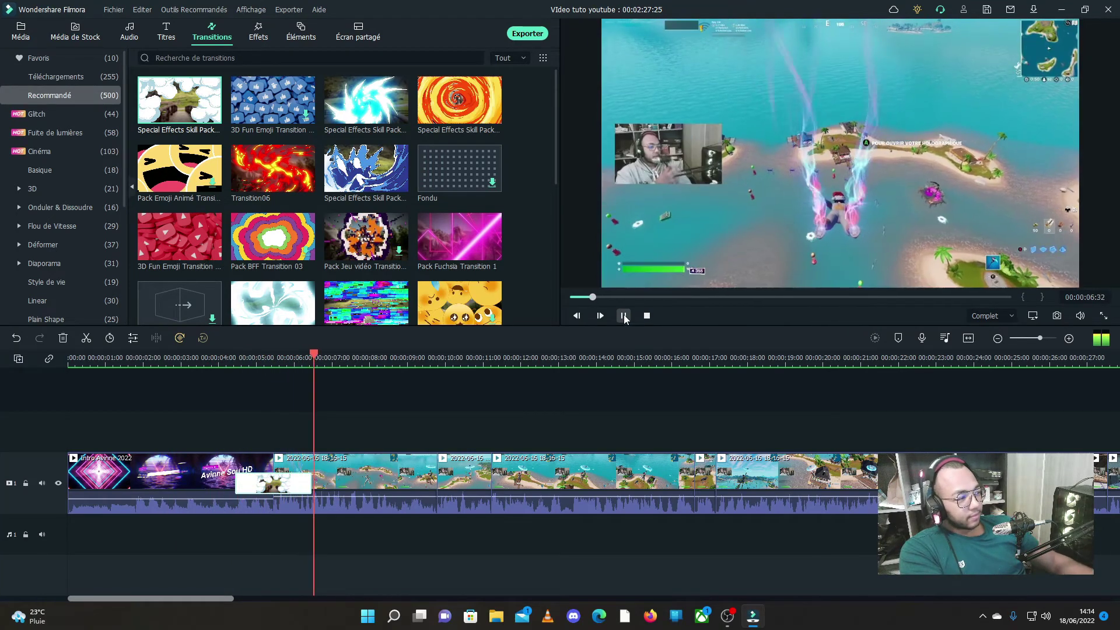
pyautogui.click(624, 315)
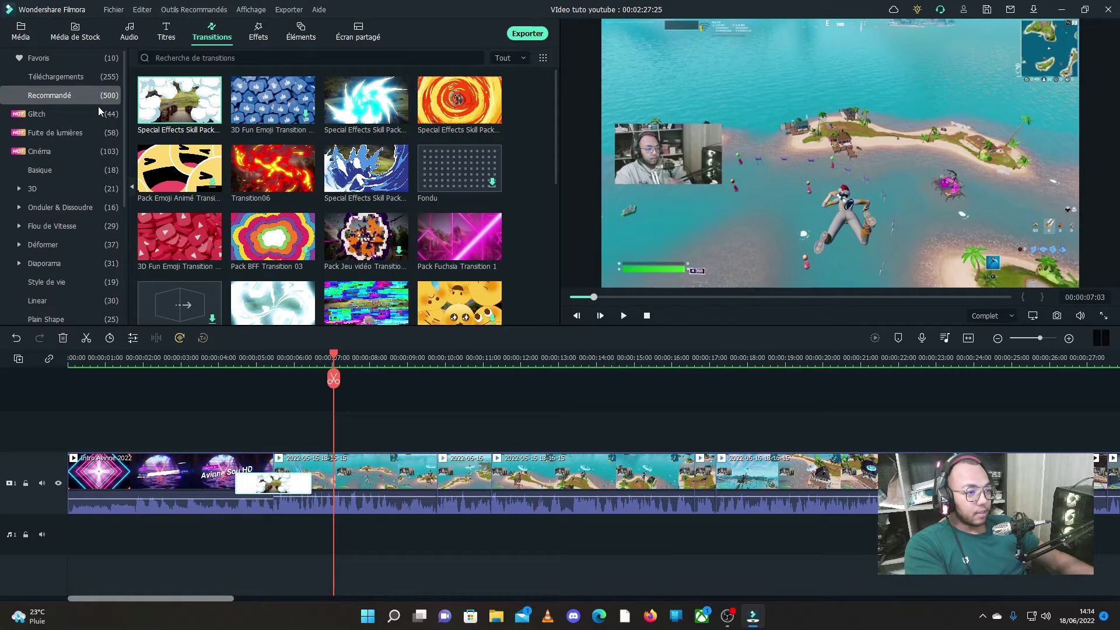
# Browse the Glitch and Cinéma transition collections.
pyautogui.click(53, 77)
pyautogui.click(58, 96)
pyautogui.click(64, 119)
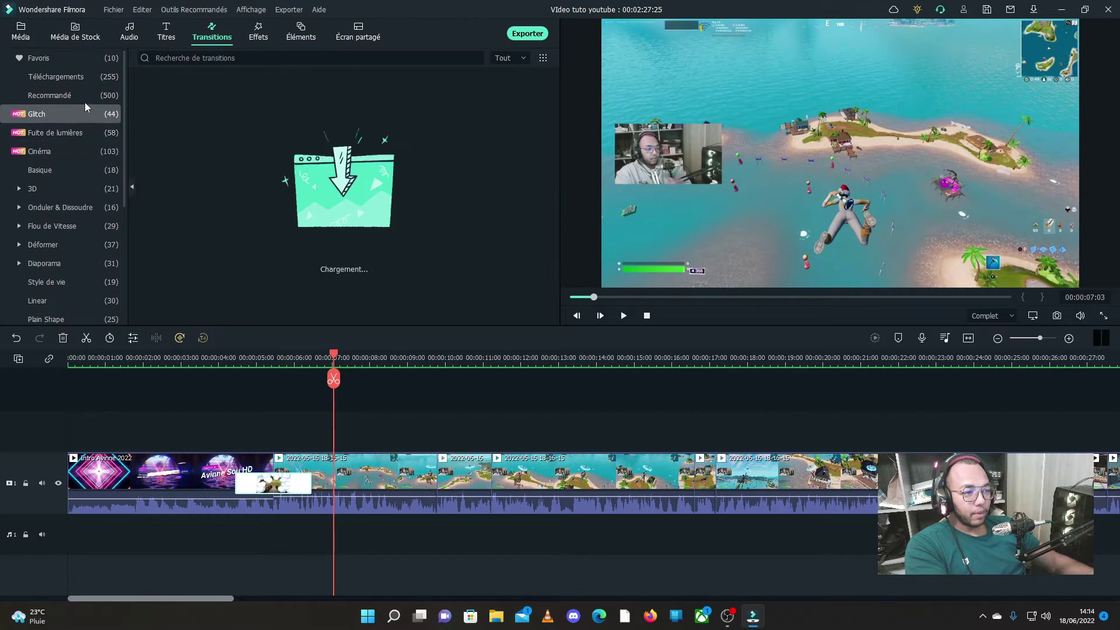
pyautogui.click(73, 143)
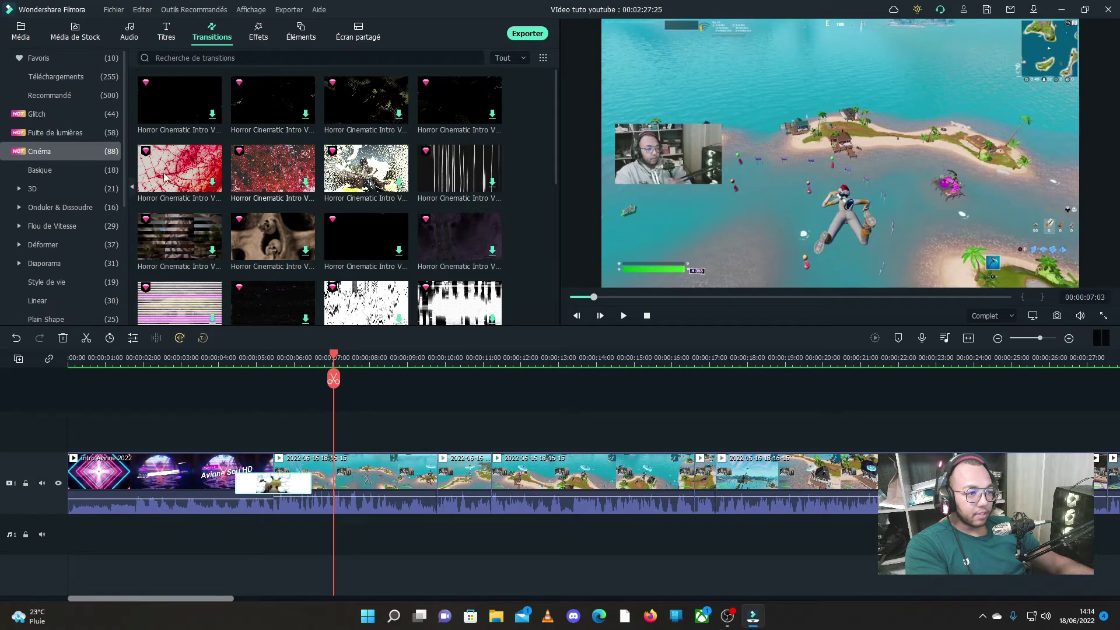
pyautogui.click(53, 115)
pyautogui.scroll(-4, 177, 133)
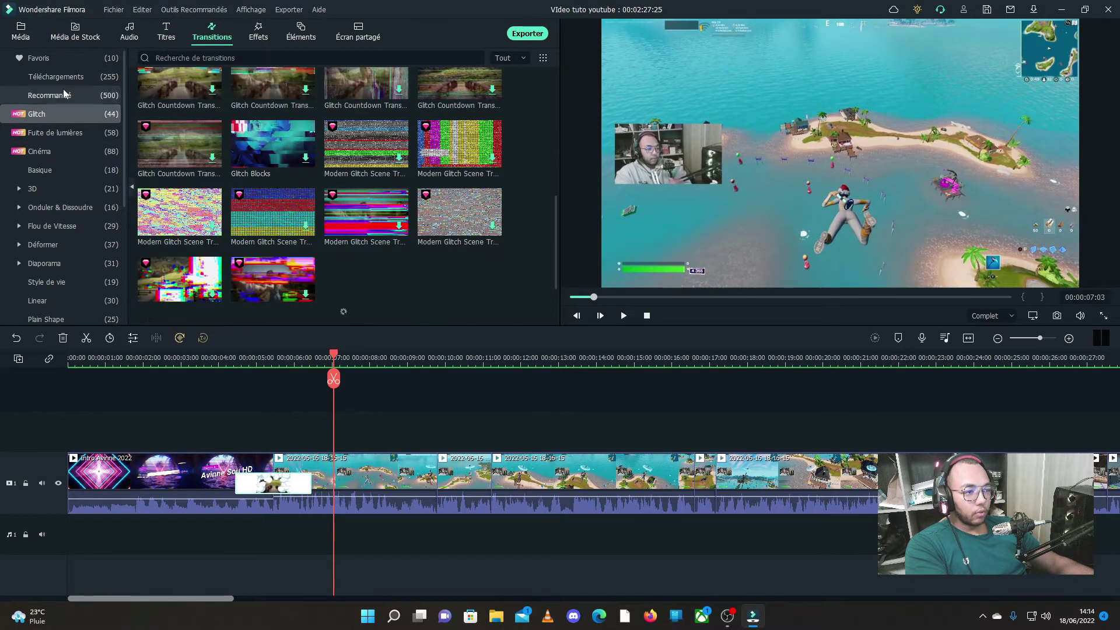
# Add the recommended Transition10 after the first gameplay clip and the blue-wave Special Effects Skill Pack transition at the third gameplay clip's end.
pyautogui.click(64, 95)
pyautogui.scroll(-2, 293, 178)
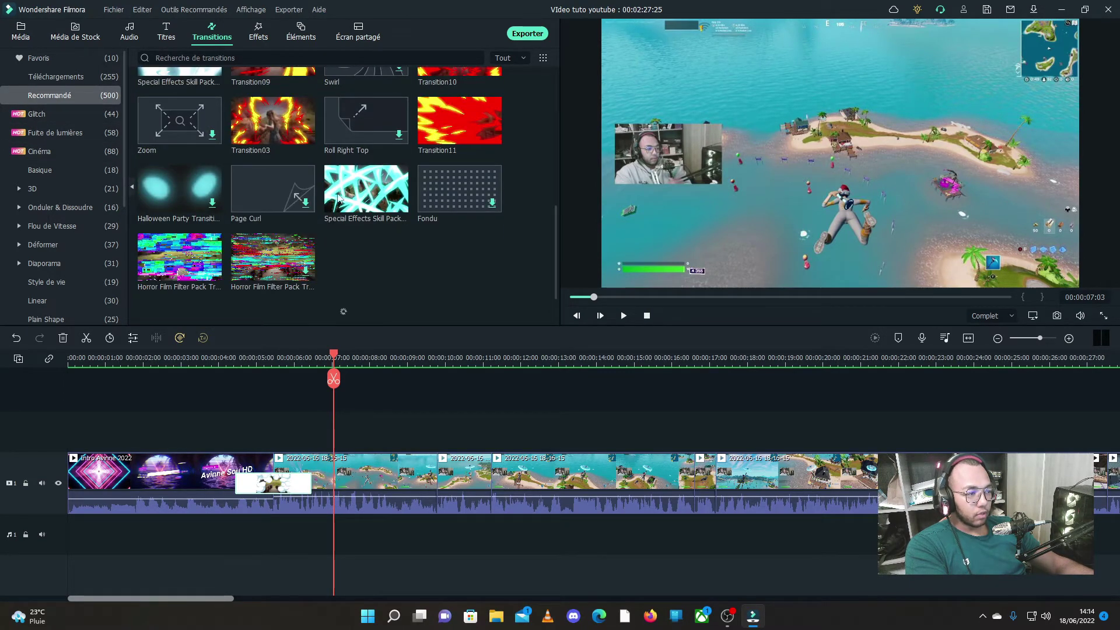
pyautogui.scroll(-3, 293, 207)
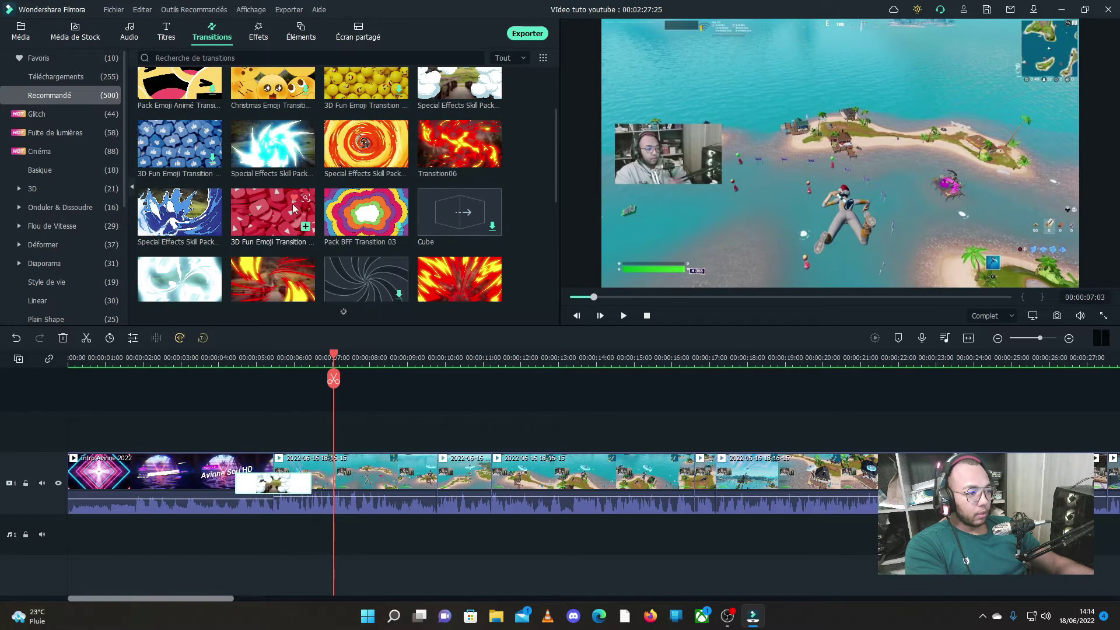
pyautogui.moveTo(443, 275)
pyautogui.mouseDown()
pyautogui.moveTo(492, 378)
pyautogui.moveTo(450, 483)
pyautogui.mouseUp()
pyautogui.moveTo(188, 216)
pyautogui.mouseDown()
pyautogui.moveTo(694, 495)
pyautogui.moveTo(641, 495)
pyautogui.mouseUp()
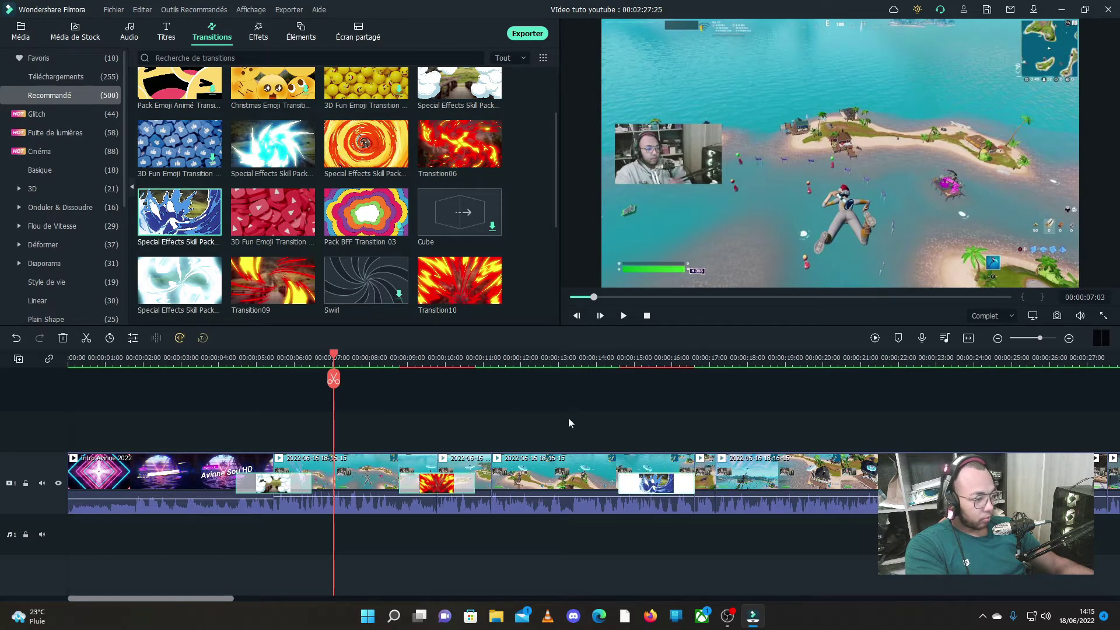
# Render the timeline preview and play it through the two new transitions, pausing at about 00:00:18:02.
pyautogui.click(874, 340)
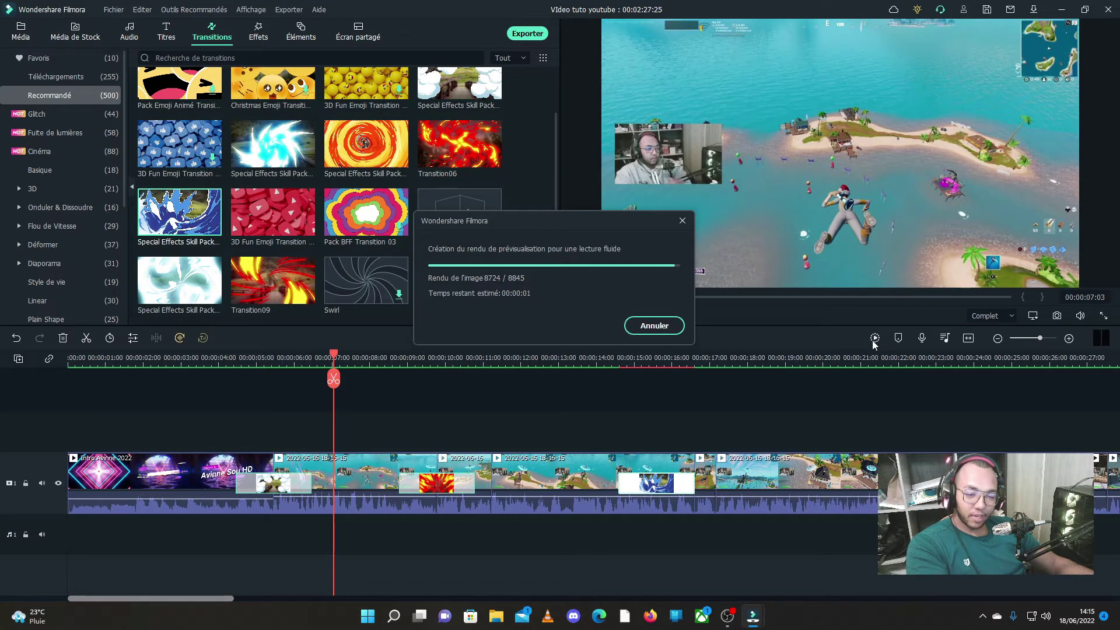
pyautogui.click(623, 316)
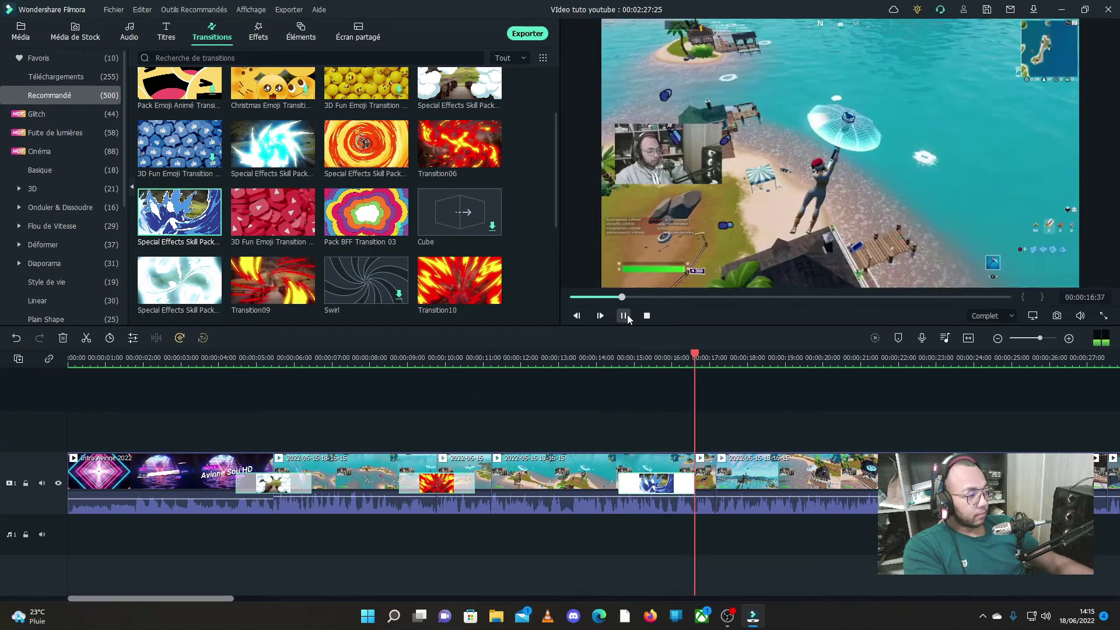
pyautogui.click(624, 315)
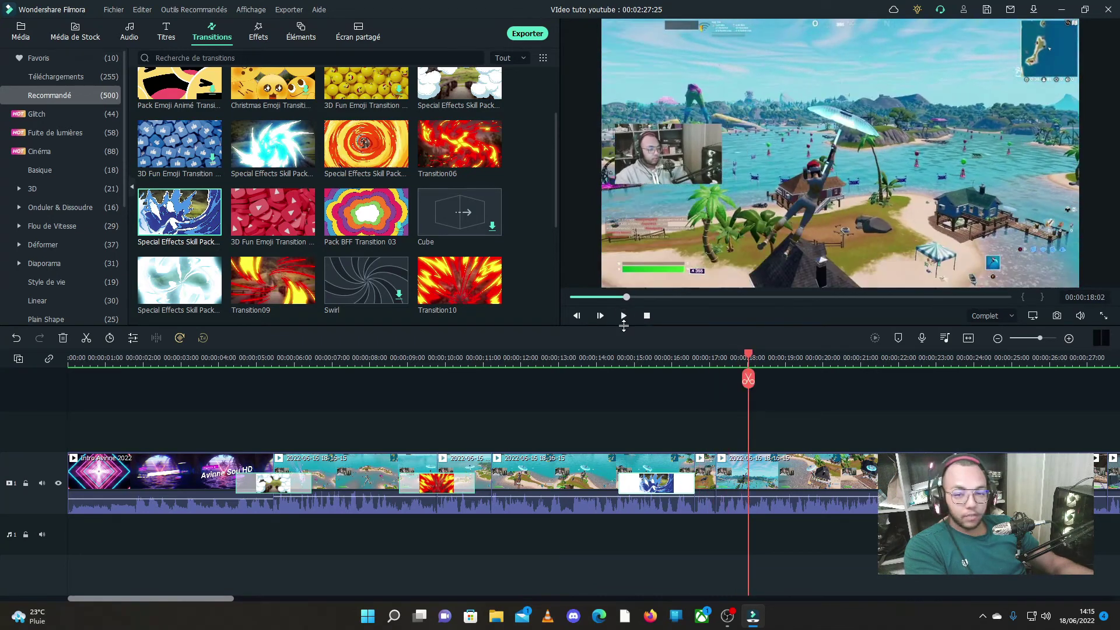
# Add the favourite title Art Titre 16 on a track above the gameplay video, starting at about 11 seconds.
pyautogui.click(997, 338)
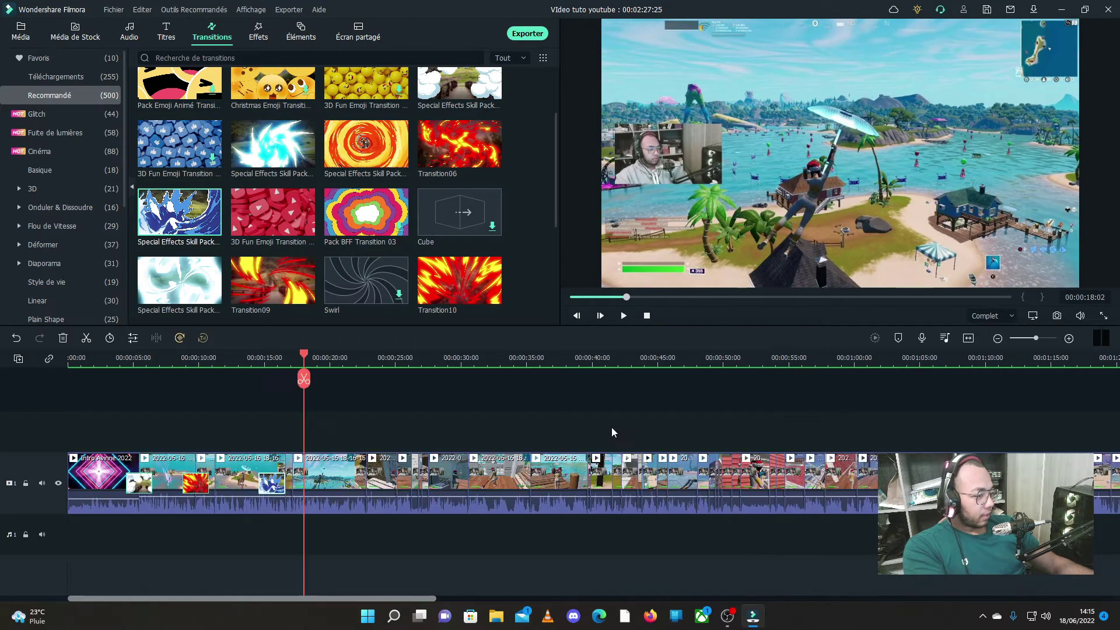
pyautogui.moveTo(304, 379); pyautogui.dragTo(168, 411)
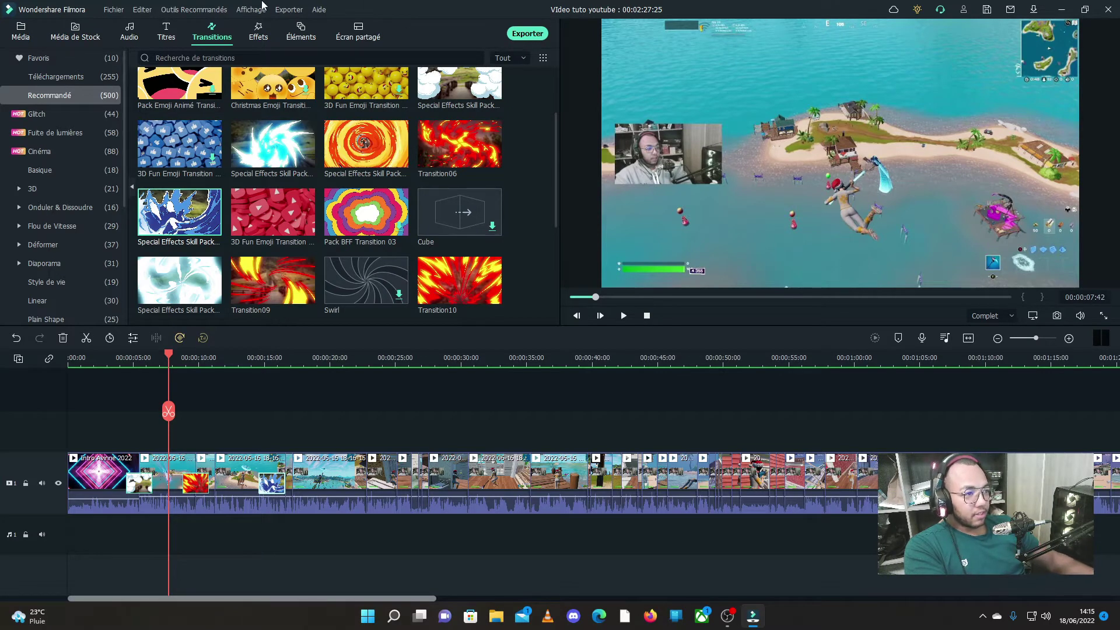
pyautogui.click(166, 31)
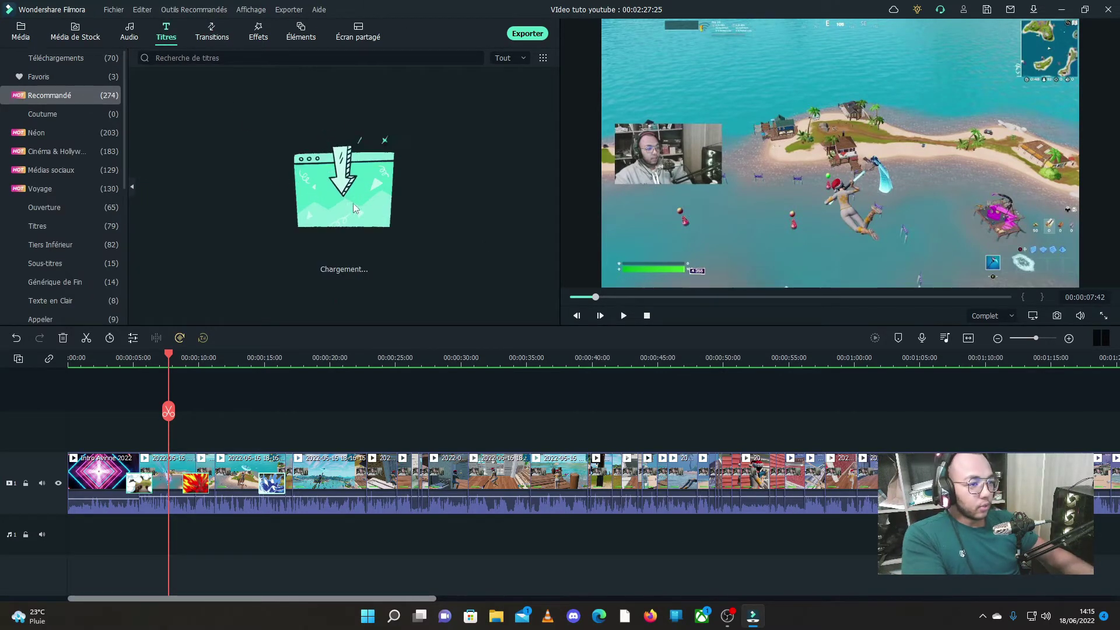
pyautogui.click(86, 76)
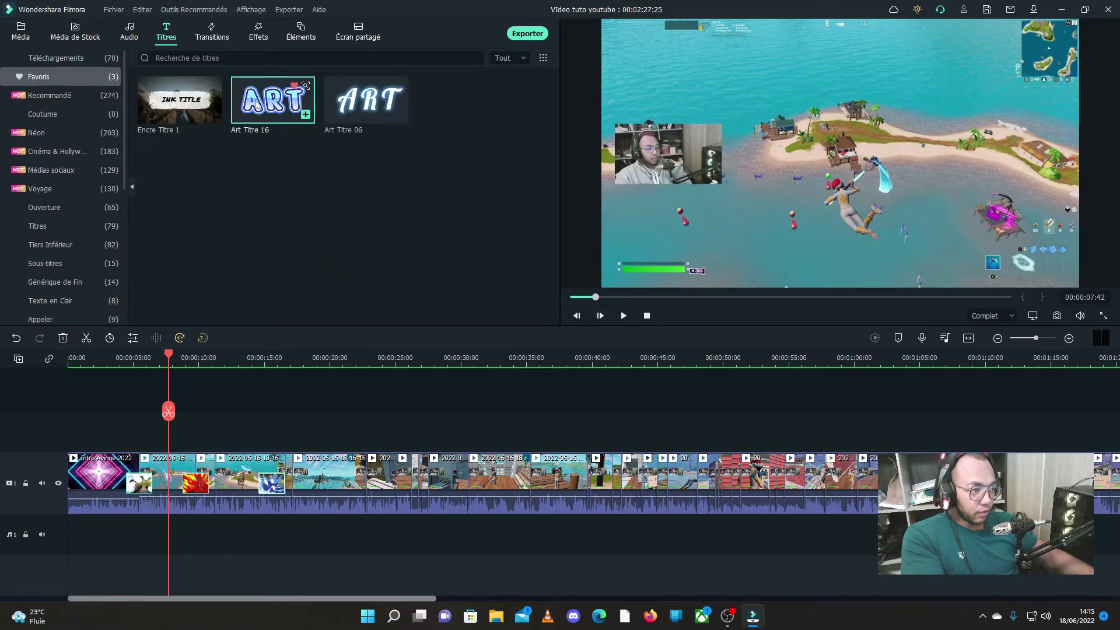
pyautogui.moveTo(233, 341); pyautogui.dragTo(210, 448)
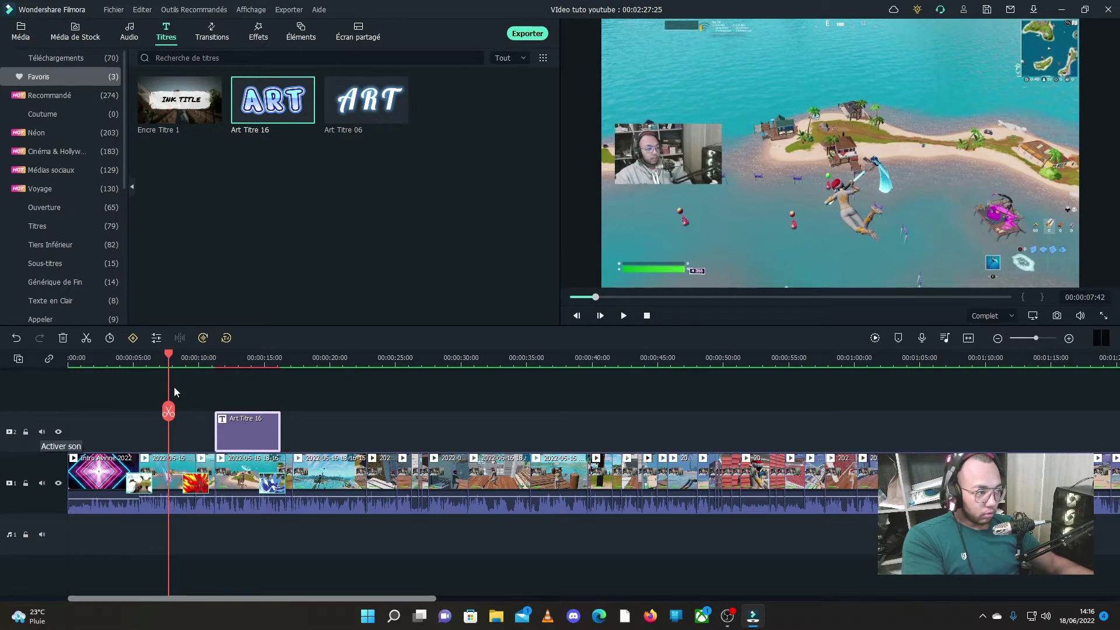
# Replace the Art Titre 16 placeholder text with "Abonne toi a ma chaine youtube".
pyautogui.moveTo(169, 411); pyautogui.dragTo(256, 407)
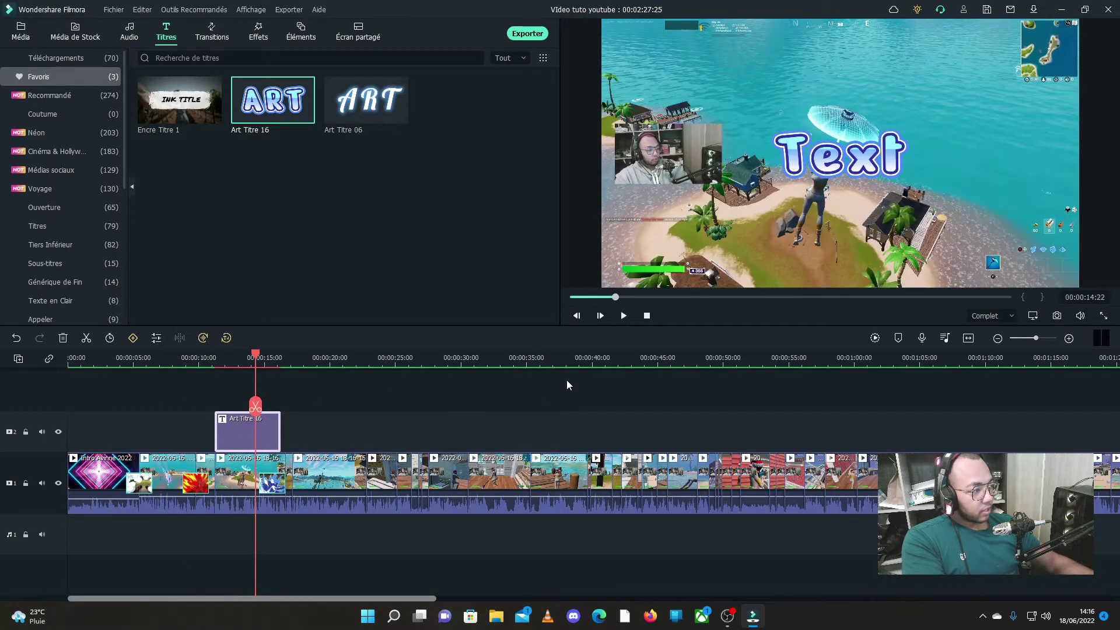
pyautogui.doubleClick(243, 429)
pyautogui.write('Abonne')
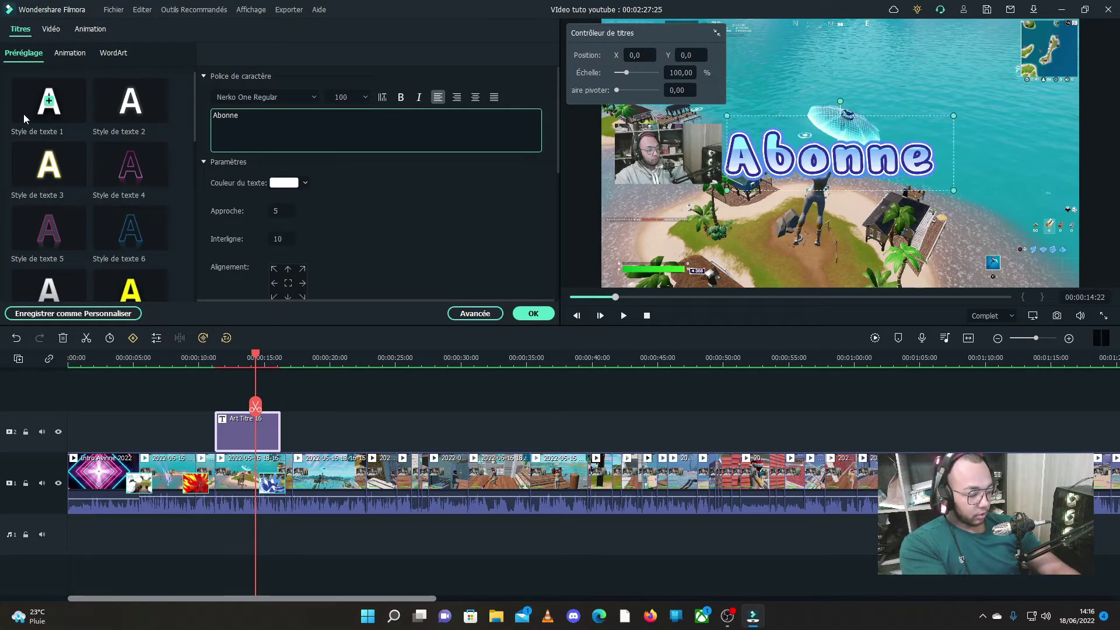
pyautogui.write(' toi a ma chaine youtubve')
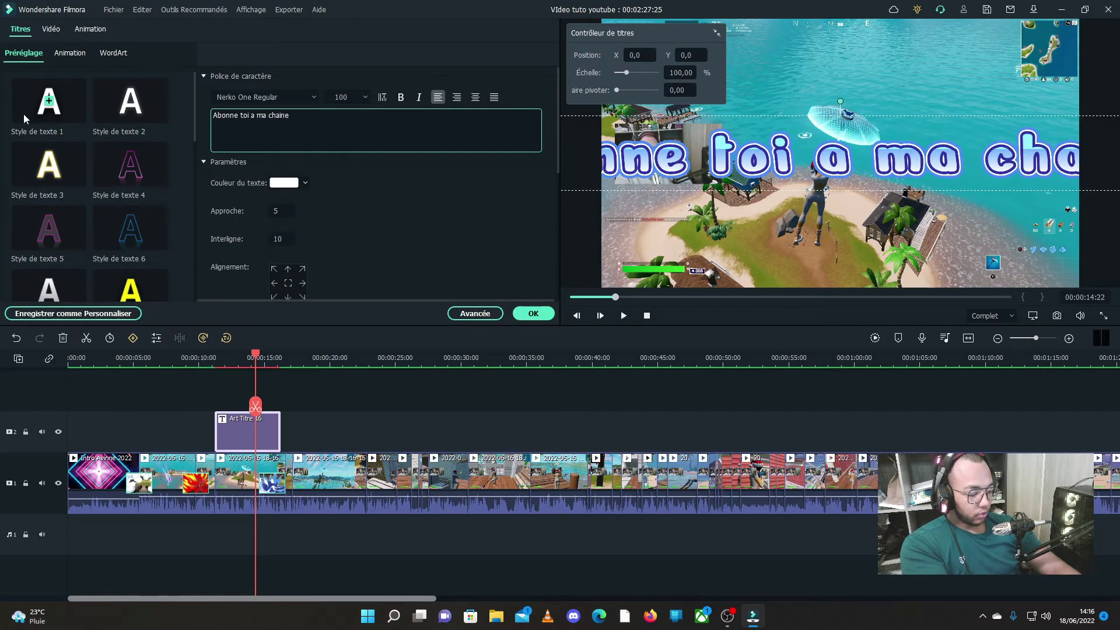
pyautogui.press('BackSpace')
pyautogui.press('BackSpace')
pyautogui.press('BackSpace')
pyautogui.write('e')
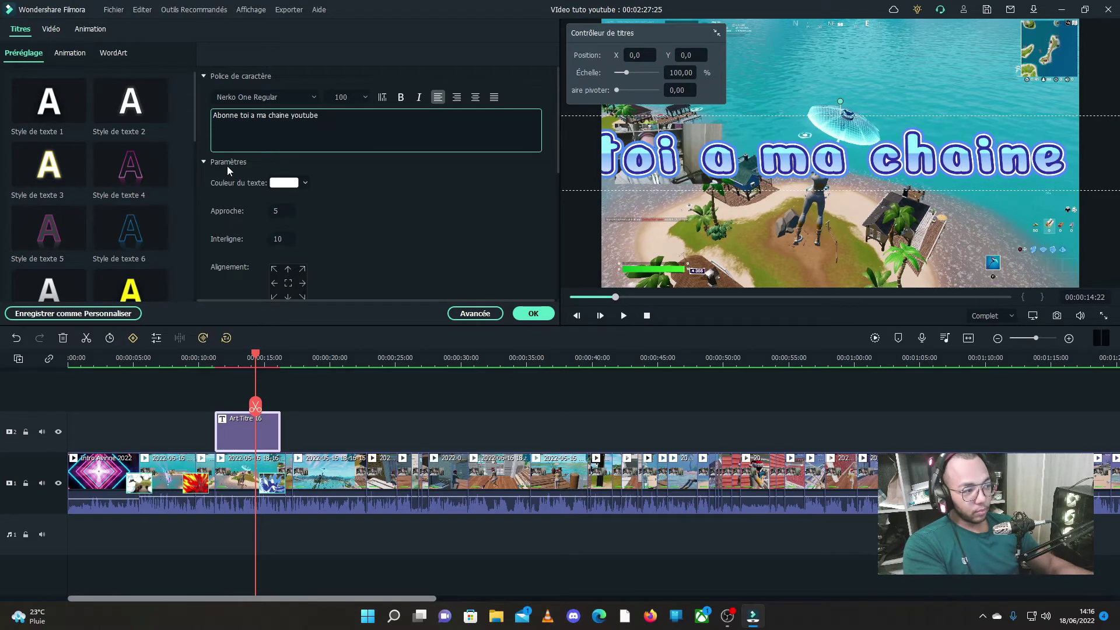
pyautogui.click(533, 313)
# Move the title to the lower part of the frame and shrink its text to size 62.
pyautogui.click(786, 132)
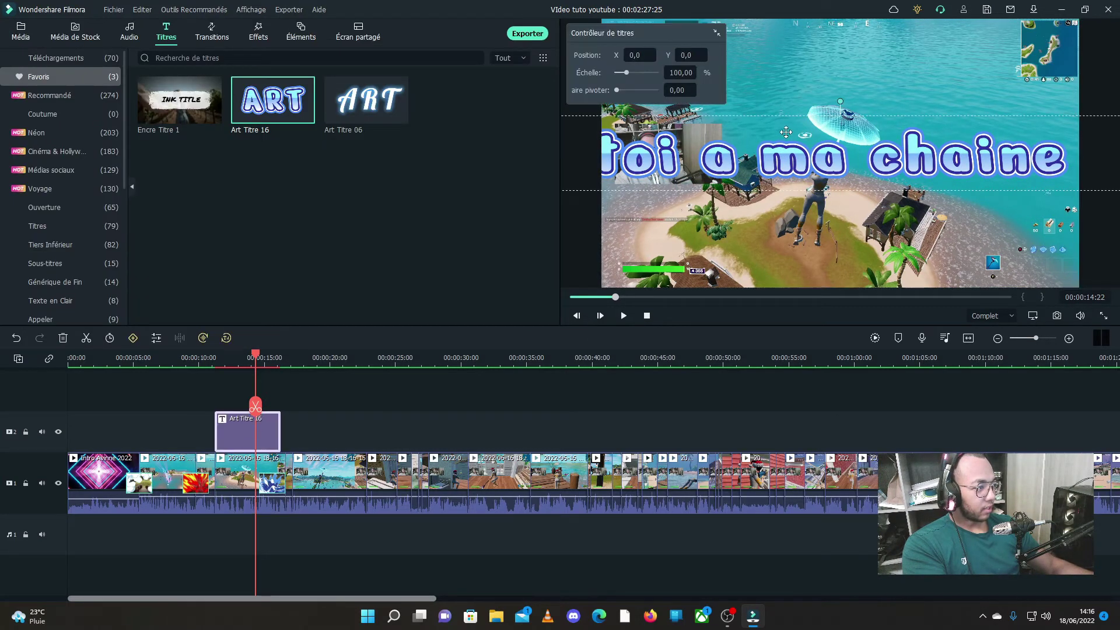
pyautogui.moveTo(756, 152); pyautogui.dragTo(917, 177)
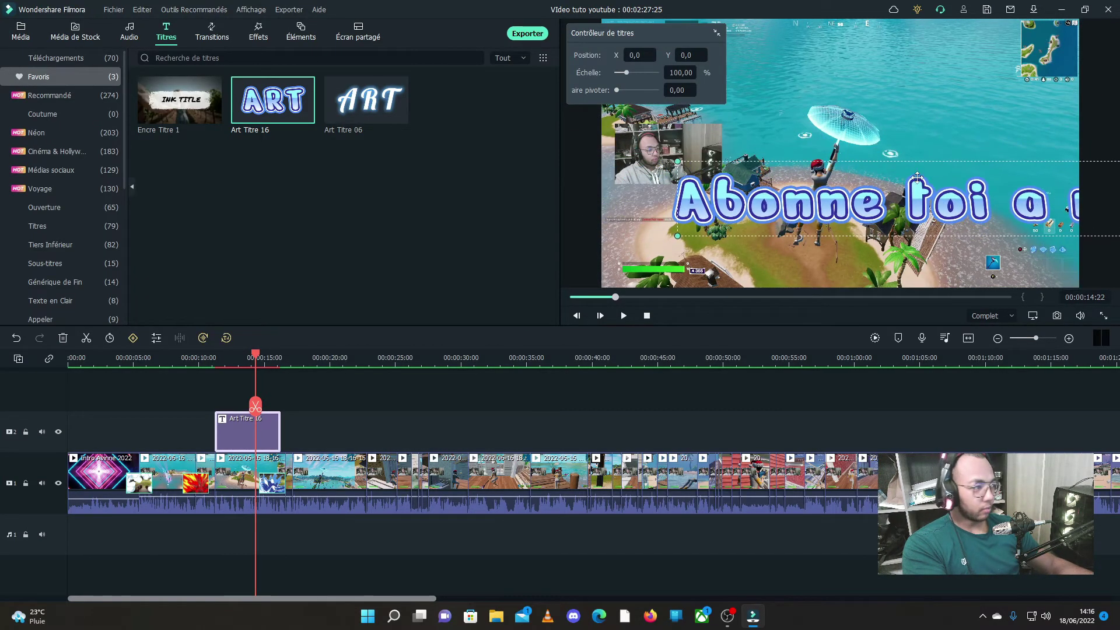
pyautogui.moveTo(706, 170); pyautogui.dragTo(654, 196)
# Break the title text into two lines after "Abonne toi a" and centre-align it.
pyautogui.doubleClick(722, 208)
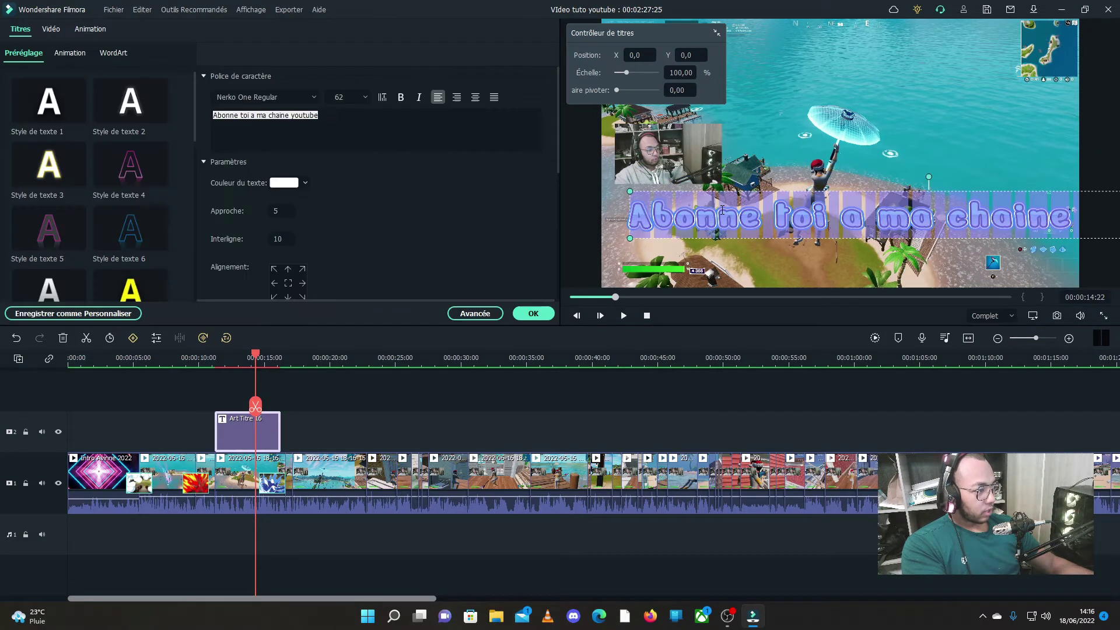
pyautogui.click(320, 116)
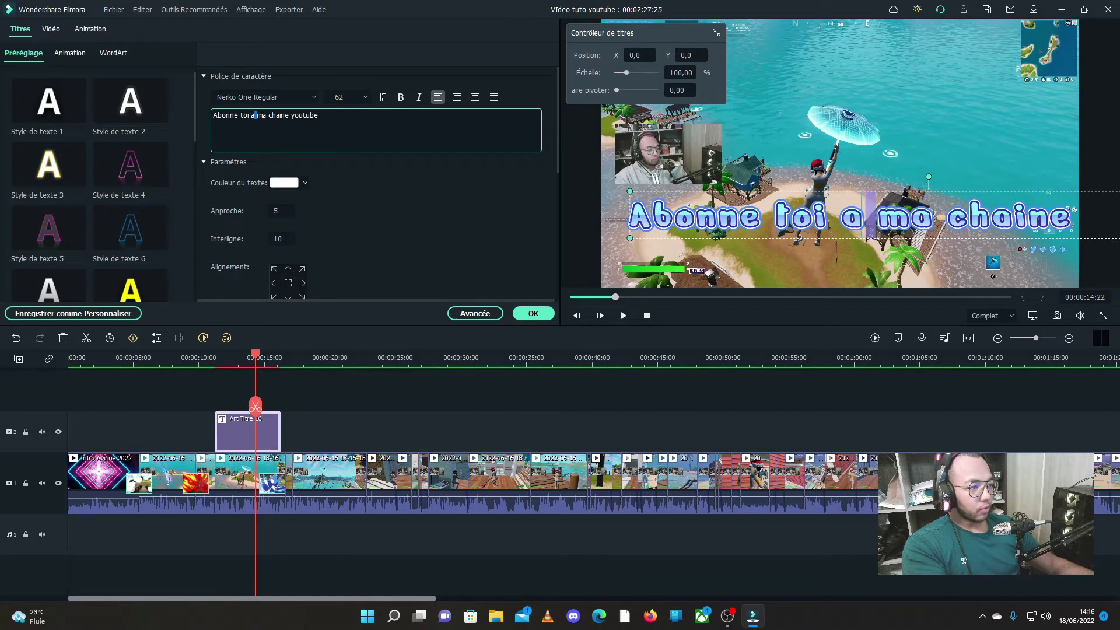
pyautogui.press('Return')
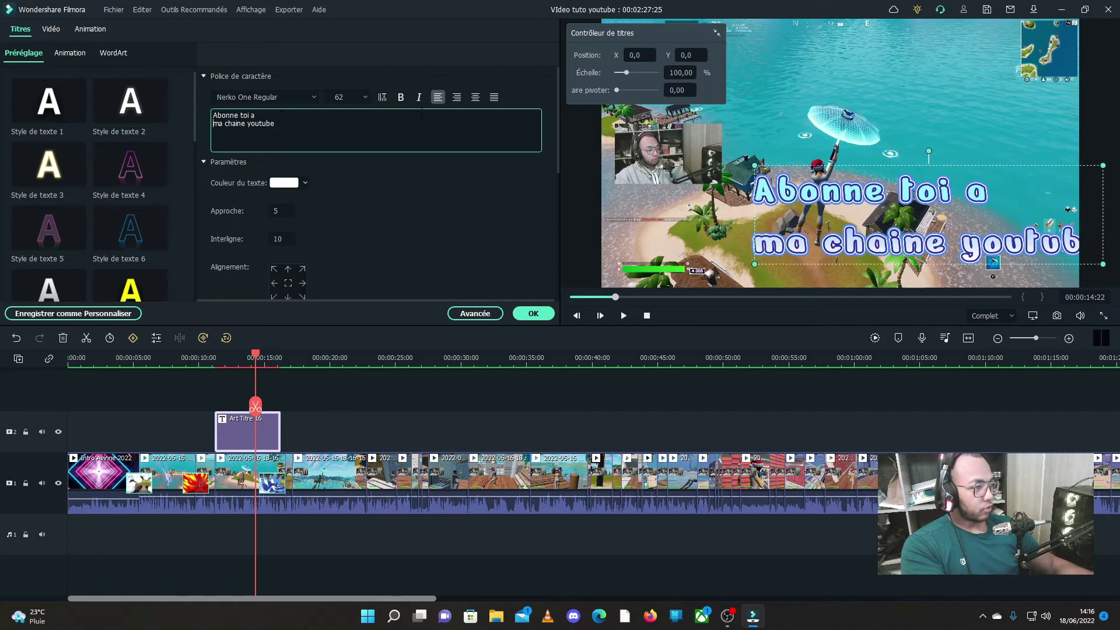
pyautogui.click(476, 98)
pyautogui.click(534, 314)
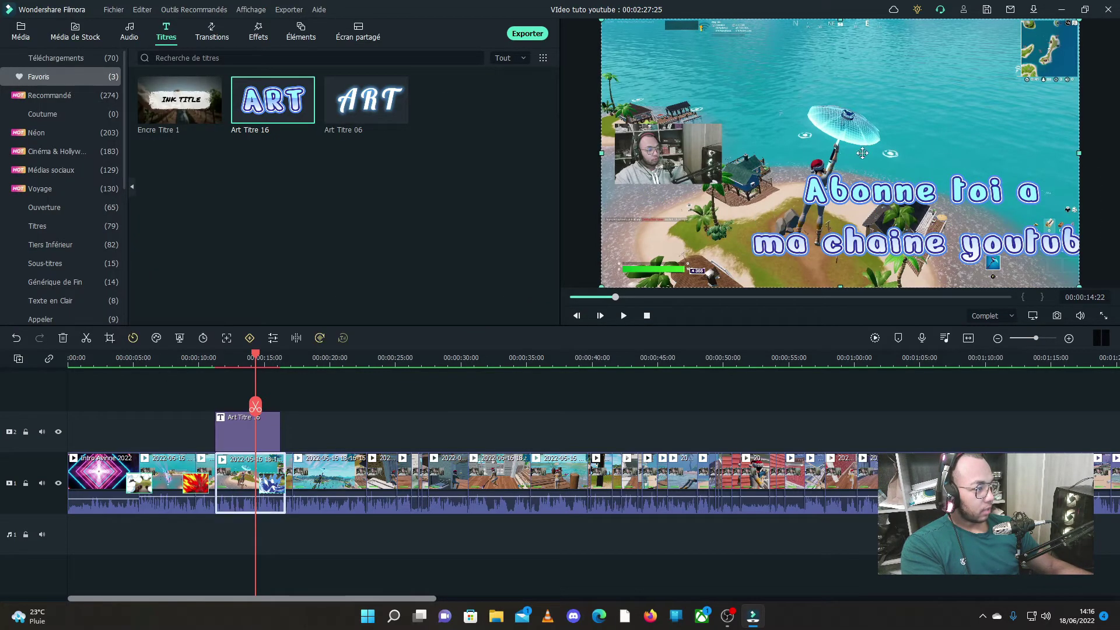
# Play the section with the title from about 00:00:08:41, pause at 00:00:14:53, and return the playhead to about 00:00:10:27.
pyautogui.click(181, 357)
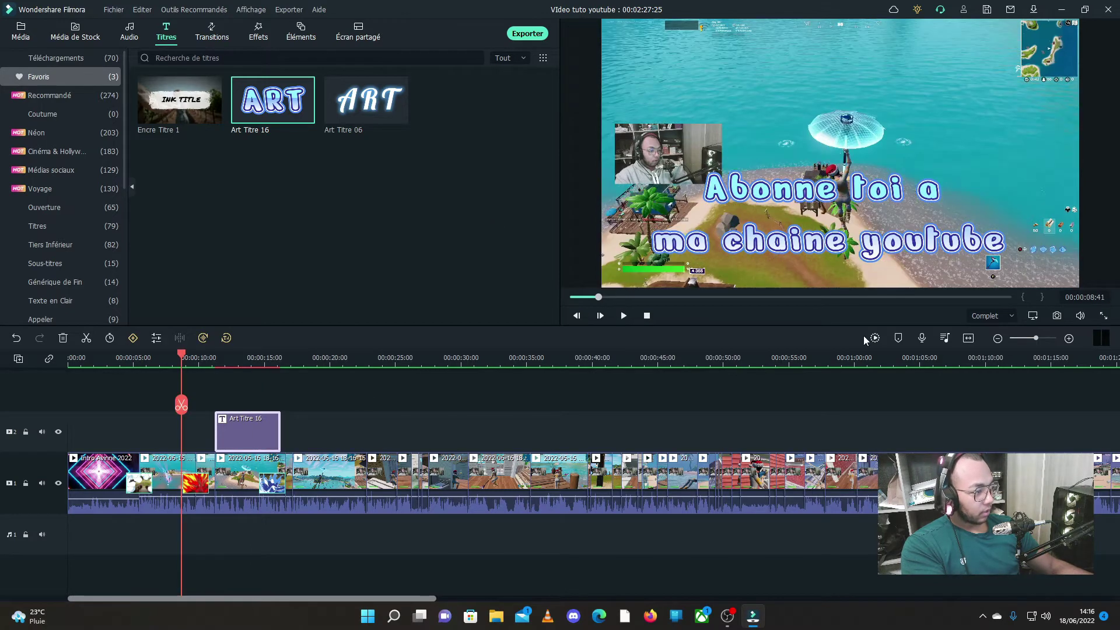
pyautogui.click(624, 317)
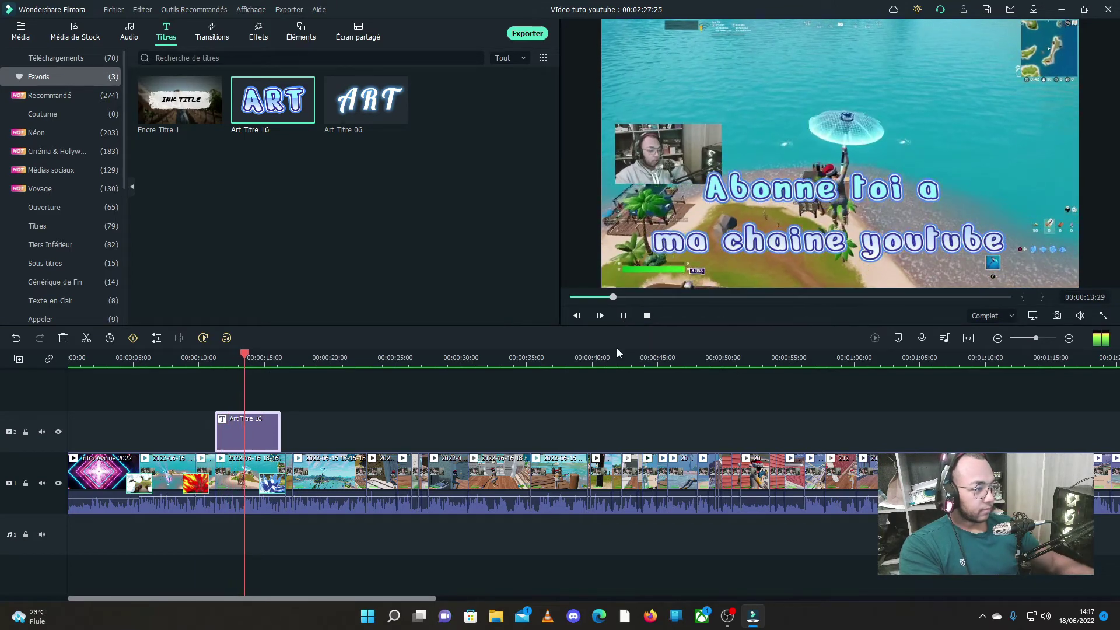
pyautogui.click(623, 316)
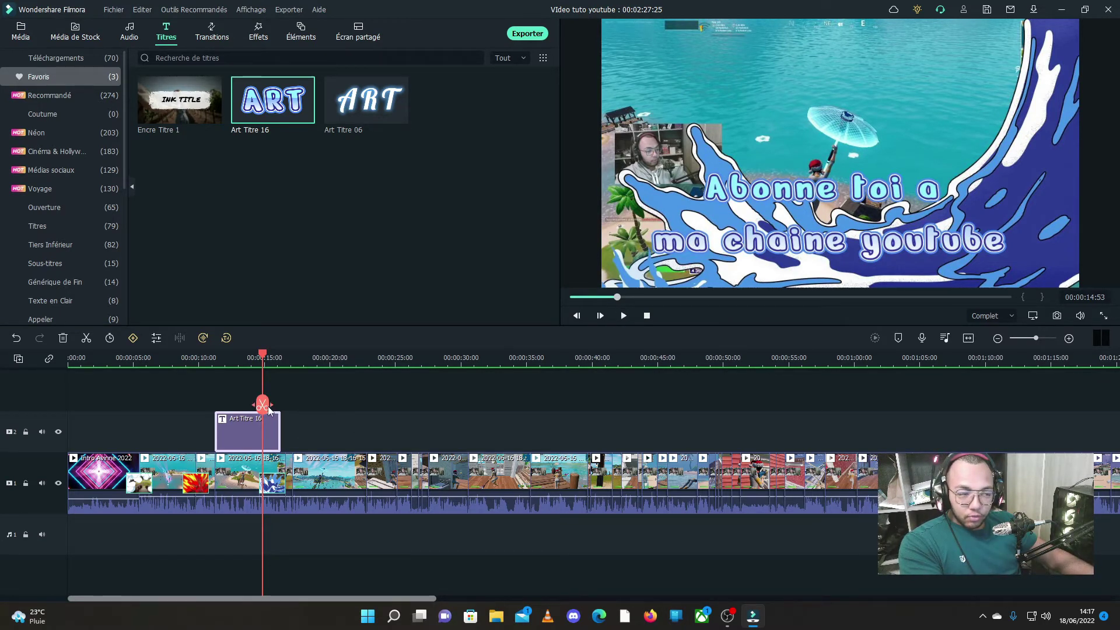
pyautogui.moveTo(254, 407); pyautogui.dragTo(204, 403)
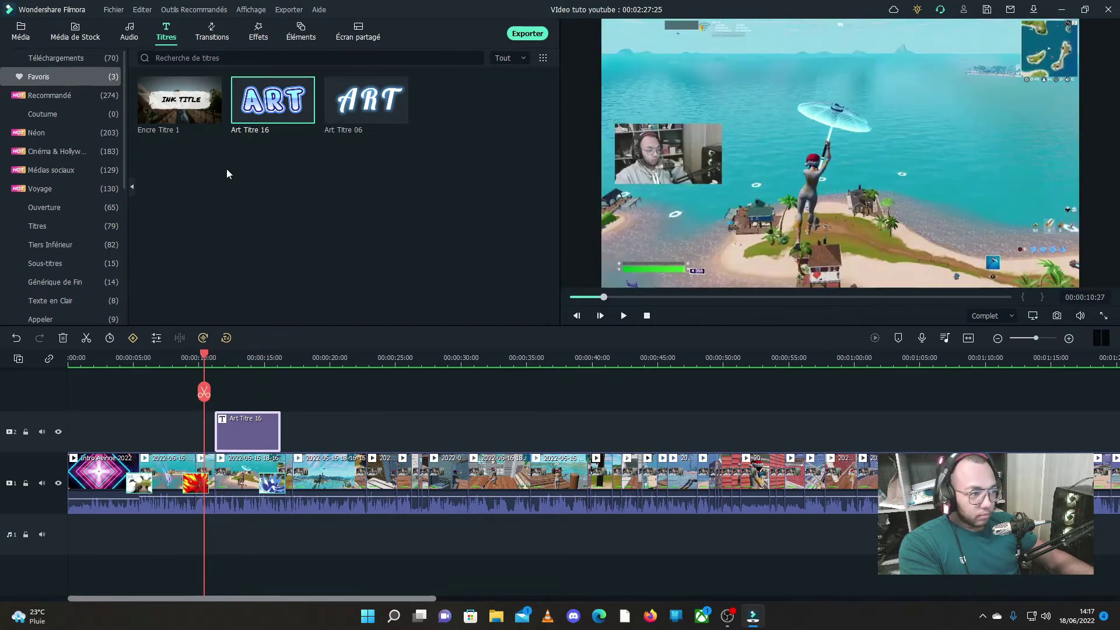
# Look through the audio library's Favoris and Jeune & Brillant music collections.
pyautogui.click(64, 24)
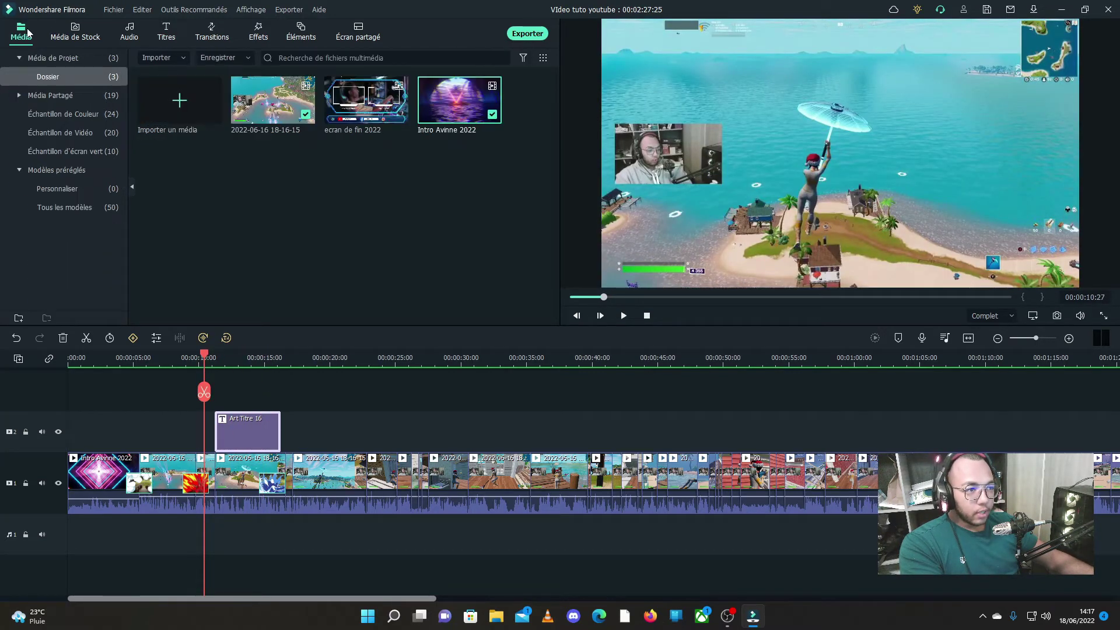
pyautogui.click(136, 33)
pyautogui.click(158, 32)
pyautogui.click(130, 32)
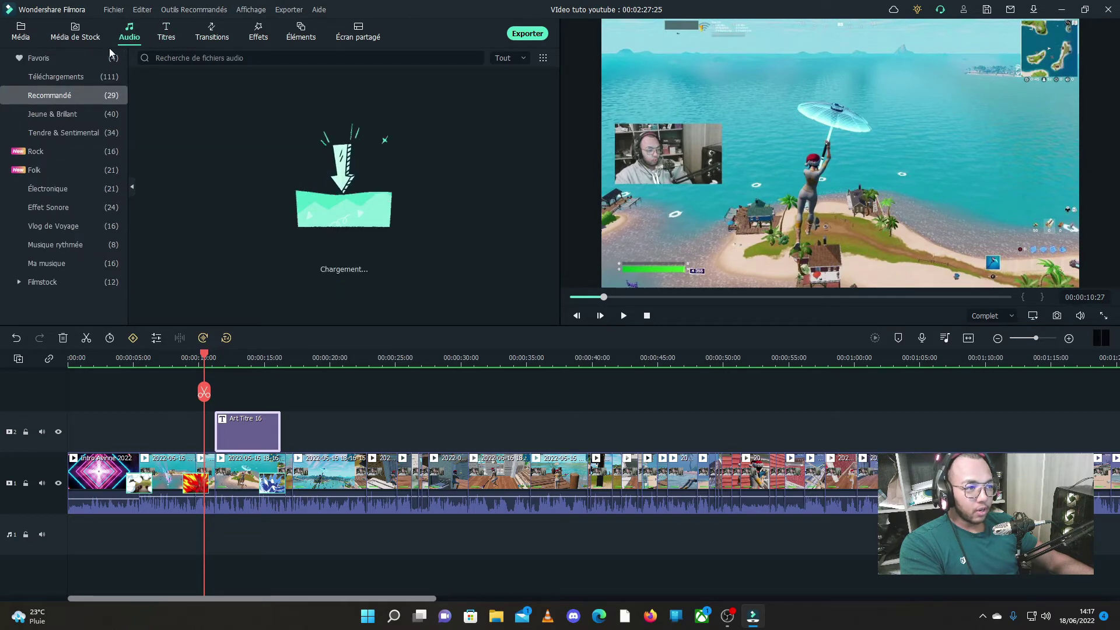
pyautogui.click(70, 79)
pyautogui.click(64, 61)
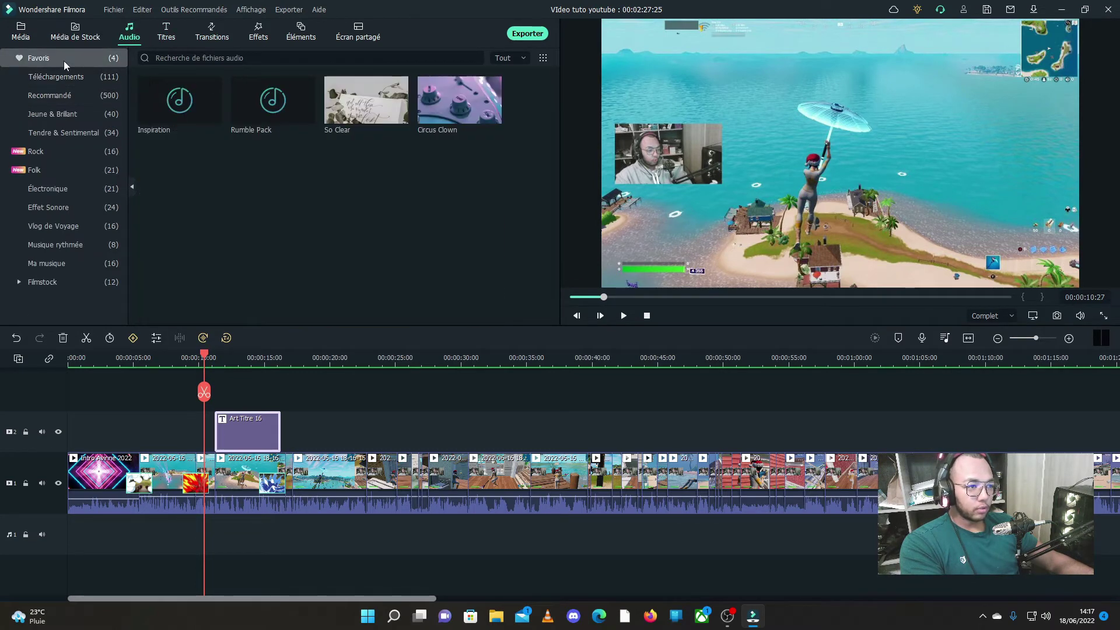
pyautogui.click(74, 114)
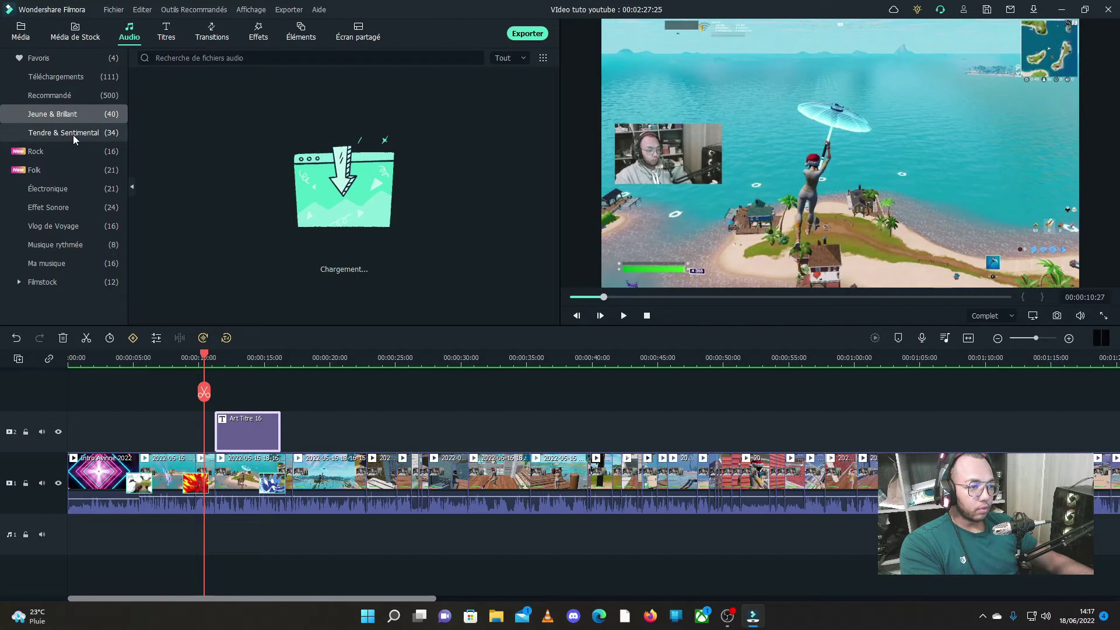
# Add cartoon-on-on-feat-daniel-levi-ncs-release.mp3 from Ma musique to the audio track at the project's start and lower its volume.
pyautogui.click(90, 265)
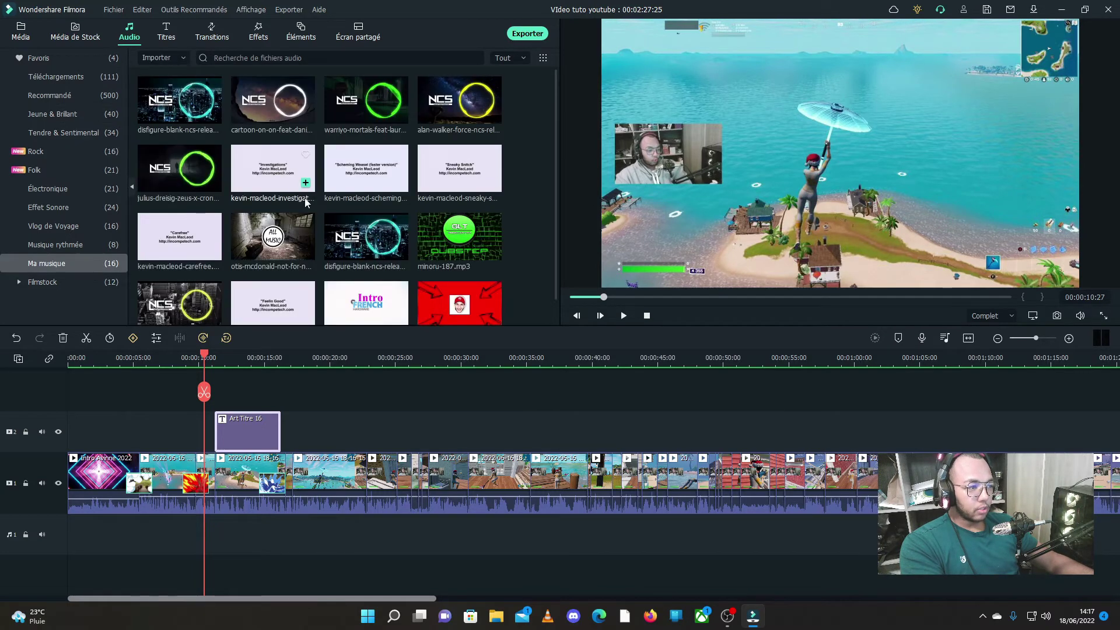
pyautogui.scroll(-1, 427, 211)
pyautogui.scroll(1, 193, 226)
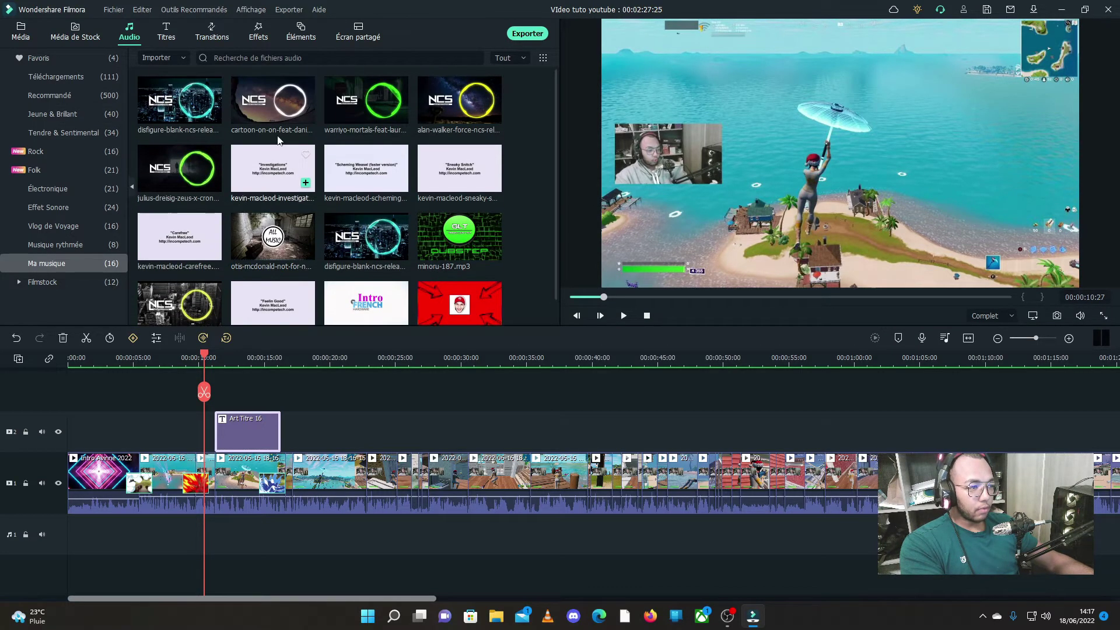
pyautogui.moveTo(268, 113); pyautogui.dragTo(78, 523)
pyautogui.moveTo(222, 524); pyautogui.dragTo(217, 540)
pyautogui.click(134, 357)
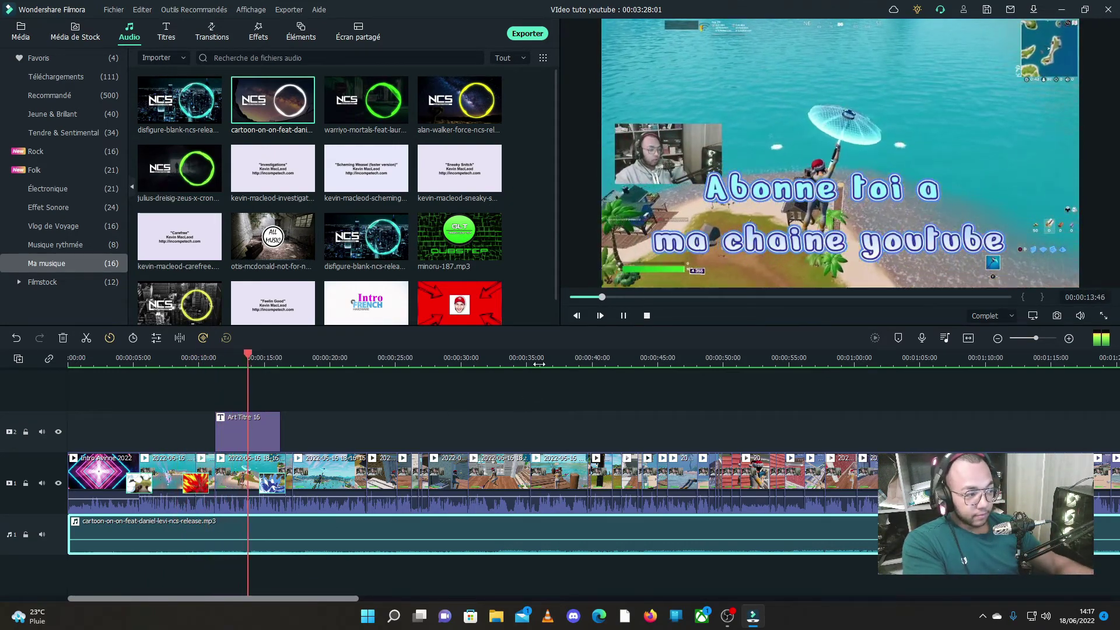
# Pause playback, return the playhead to the project's start and shift the music clip to begin where the intro ends.
pyautogui.press('space')
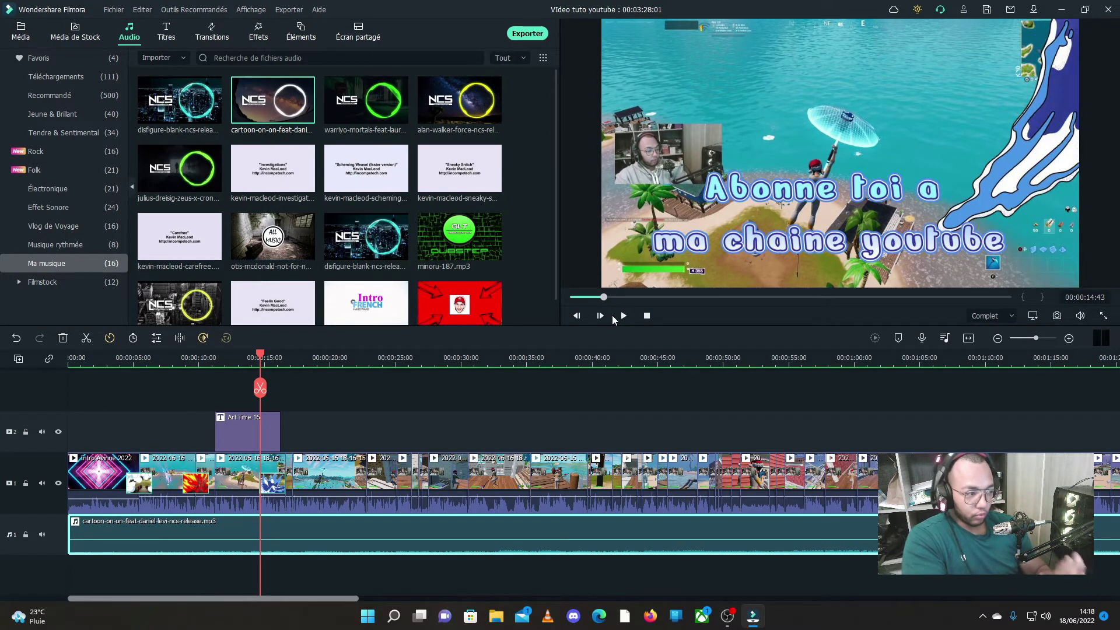
pyautogui.click(479, 438)
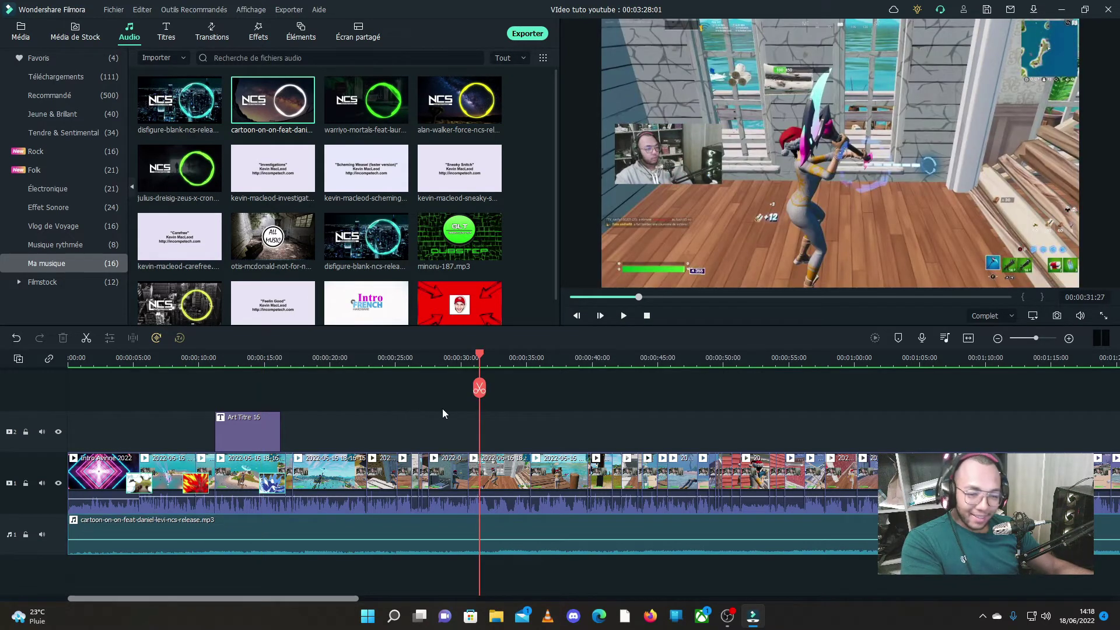
pyautogui.press('Home')
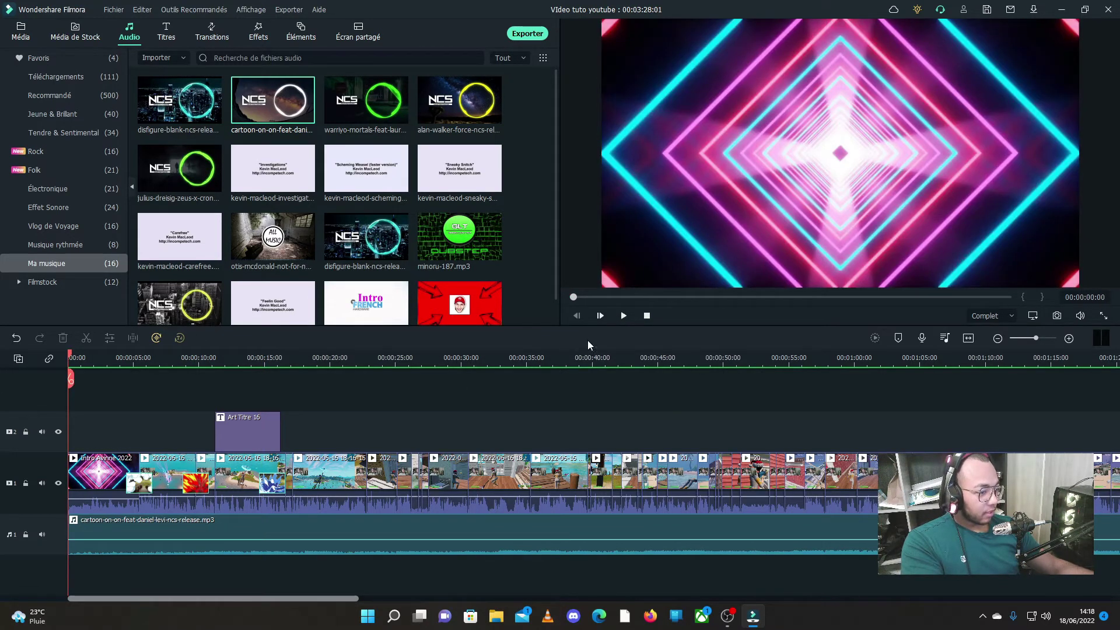
pyautogui.click(81, 546)
pyautogui.moveTo(70, 551); pyautogui.dragTo(138, 537)
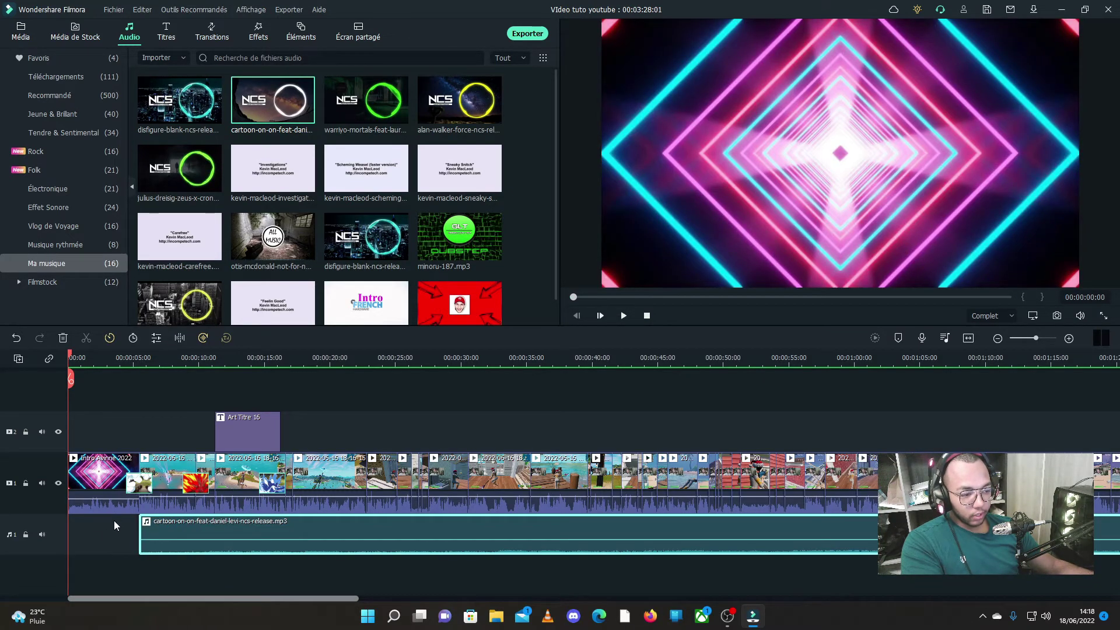
pyautogui.click(123, 528)
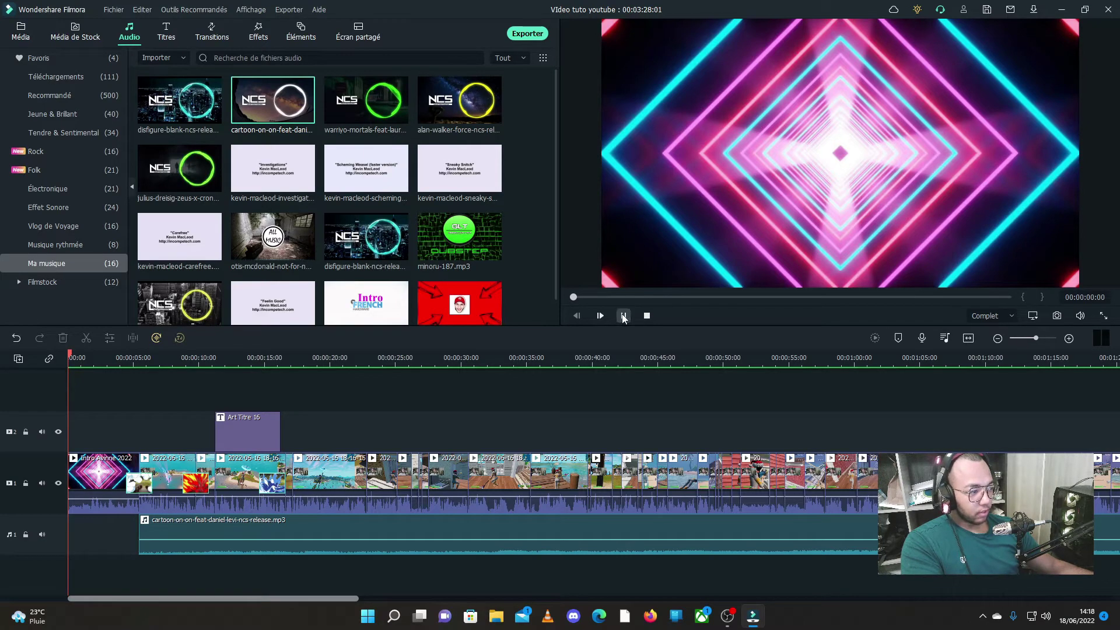
# Play the project from the start, pause at 00:00:18:21, and return the playhead to 00:00:12:33 within the title.
pyautogui.click(623, 316)
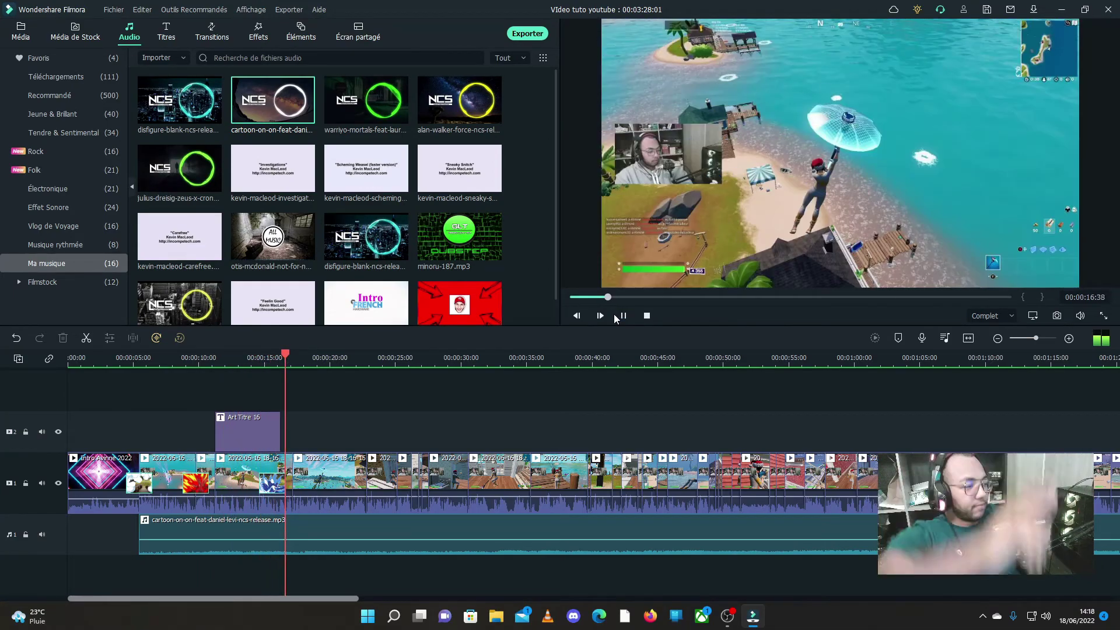
pyautogui.click(618, 316)
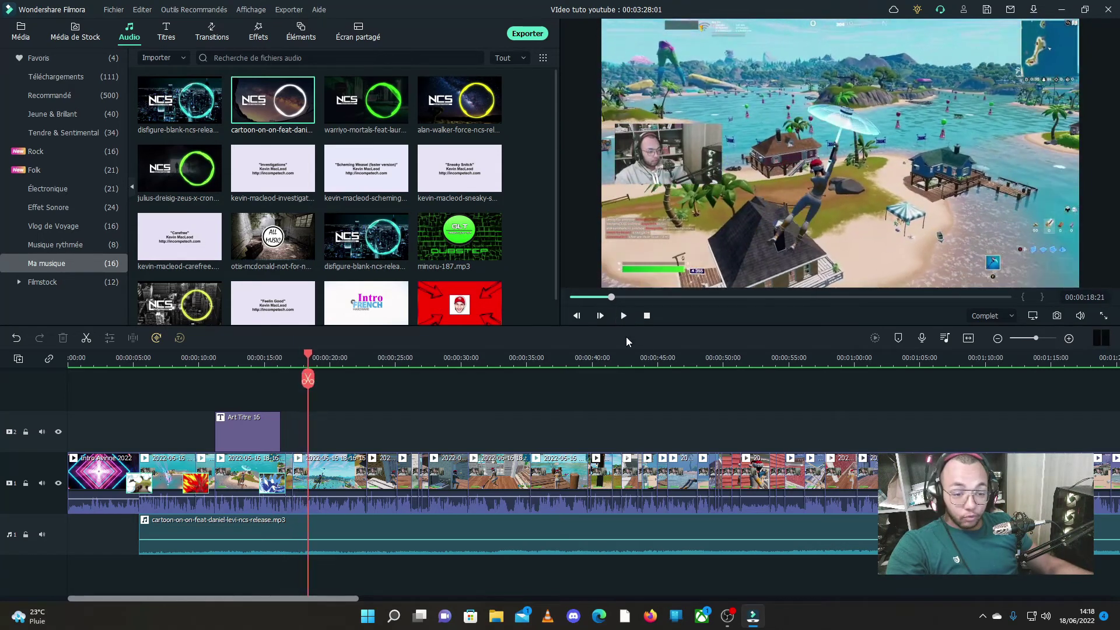
pyautogui.click(384, 378)
pyautogui.moveTo(194, 550)
pyautogui.mouseDown()
pyautogui.moveTo(196, 561)
pyautogui.moveTo(194, 540)
pyautogui.mouseUp()
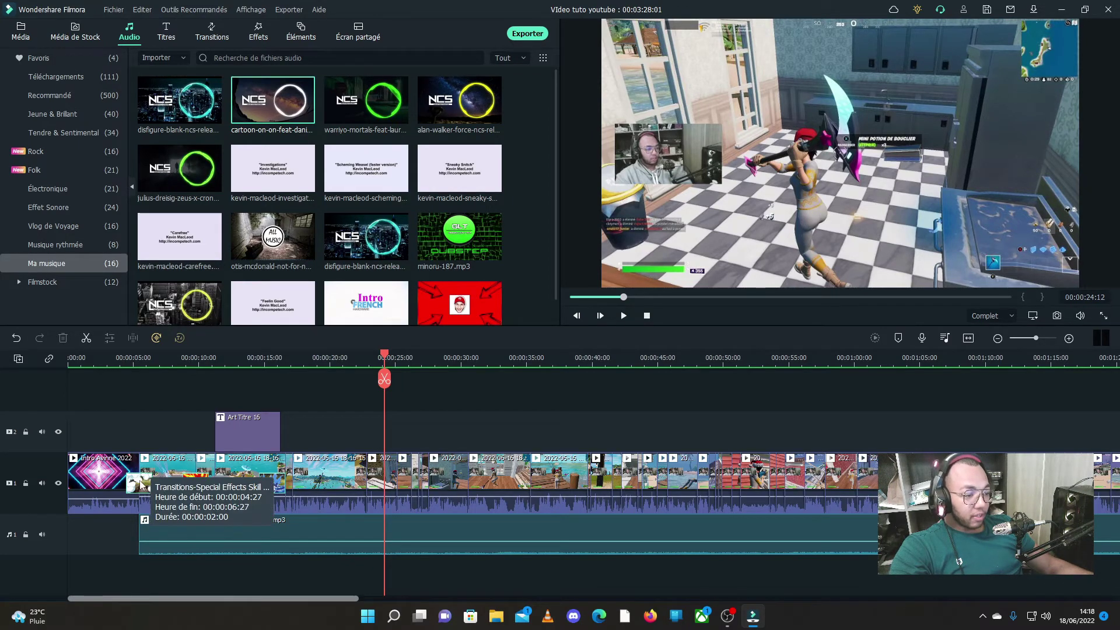
pyautogui.click(233, 436)
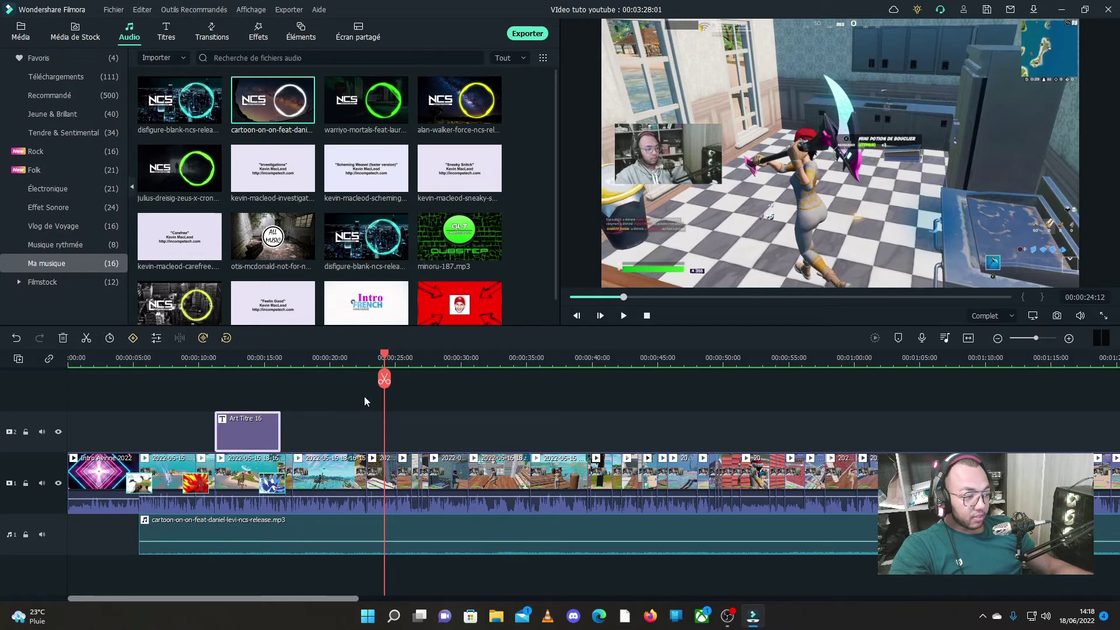
pyautogui.moveTo(385, 387); pyautogui.dragTo(232, 383)
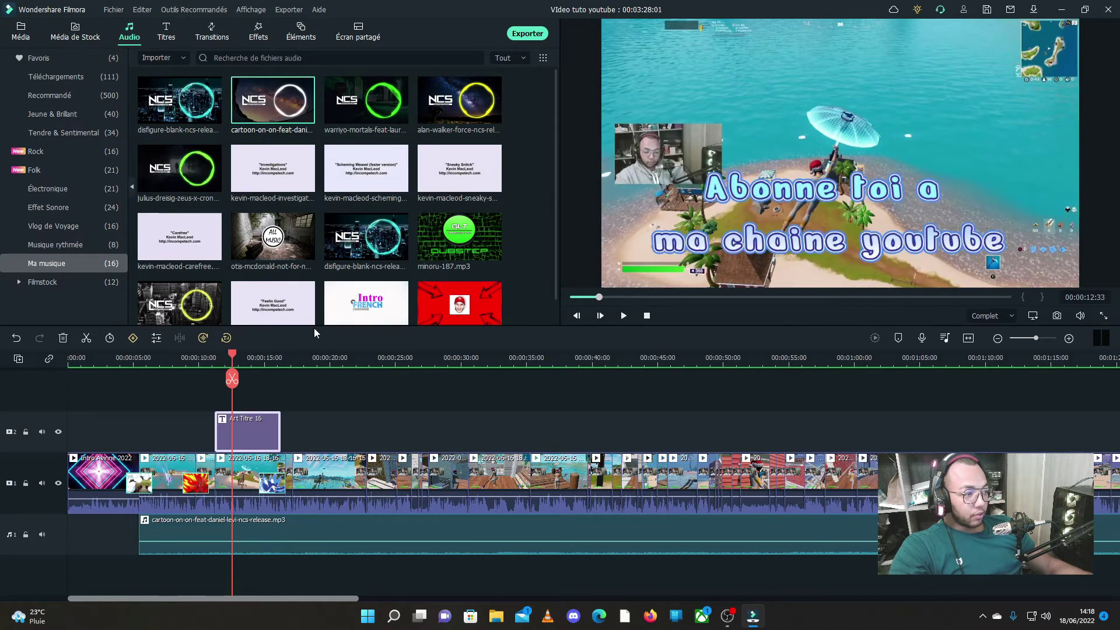
# Add the Pack BFF Superposition 04 effect after the title at about 00:00:18 and preview it briefly.
pyautogui.click(258, 31)
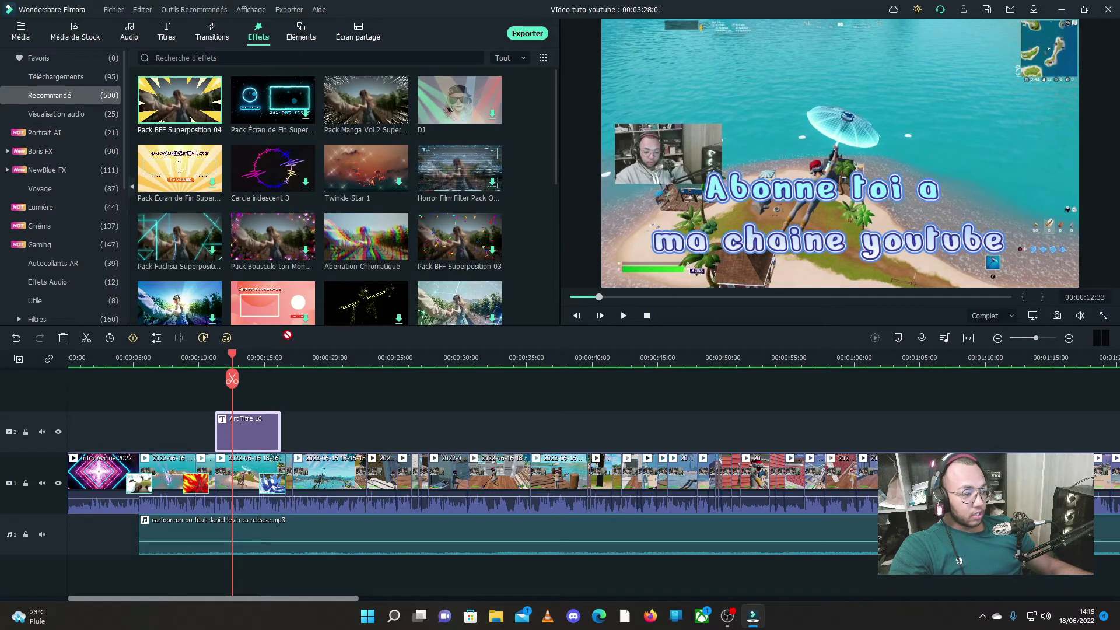
pyautogui.moveTo(288, 335); pyautogui.dragTo(308, 435)
pyautogui.moveTo(233, 380); pyautogui.dragTo(286, 378)
pyautogui.click(623, 315)
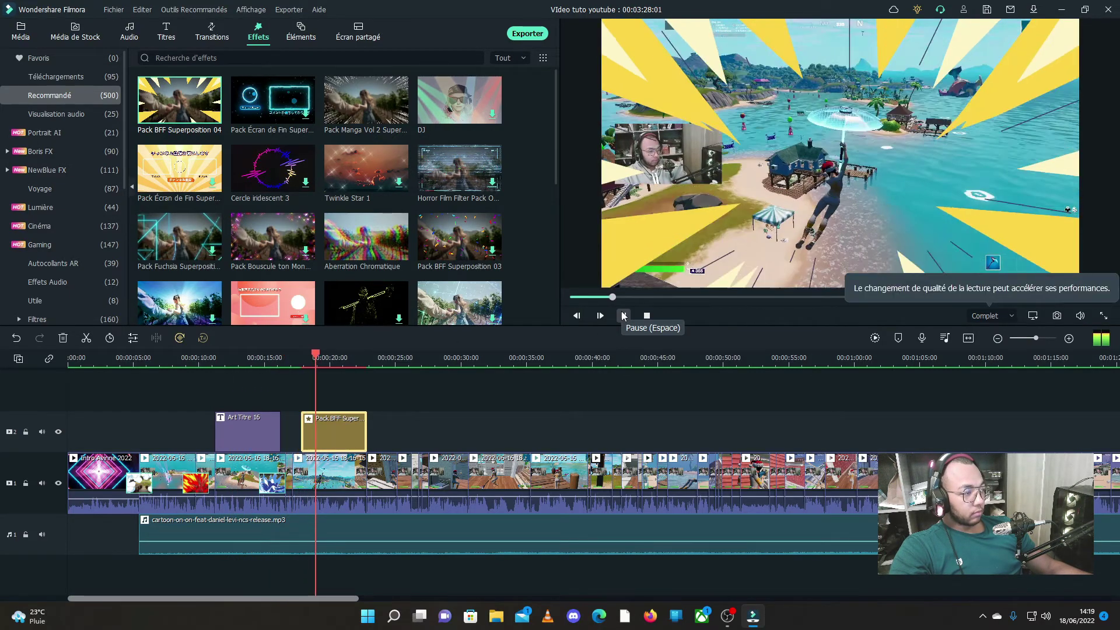
pyautogui.press('space')
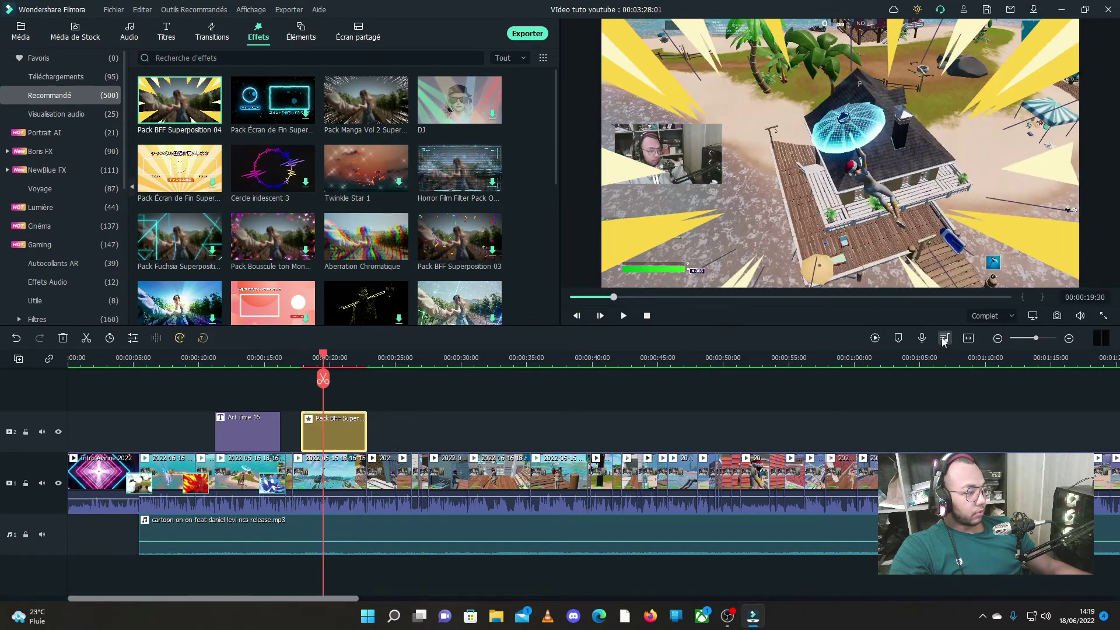
# Render the timeline preview and play the effect section from about 00:00:15:00, pausing at 00:00:22:53.
pyautogui.click(878, 338)
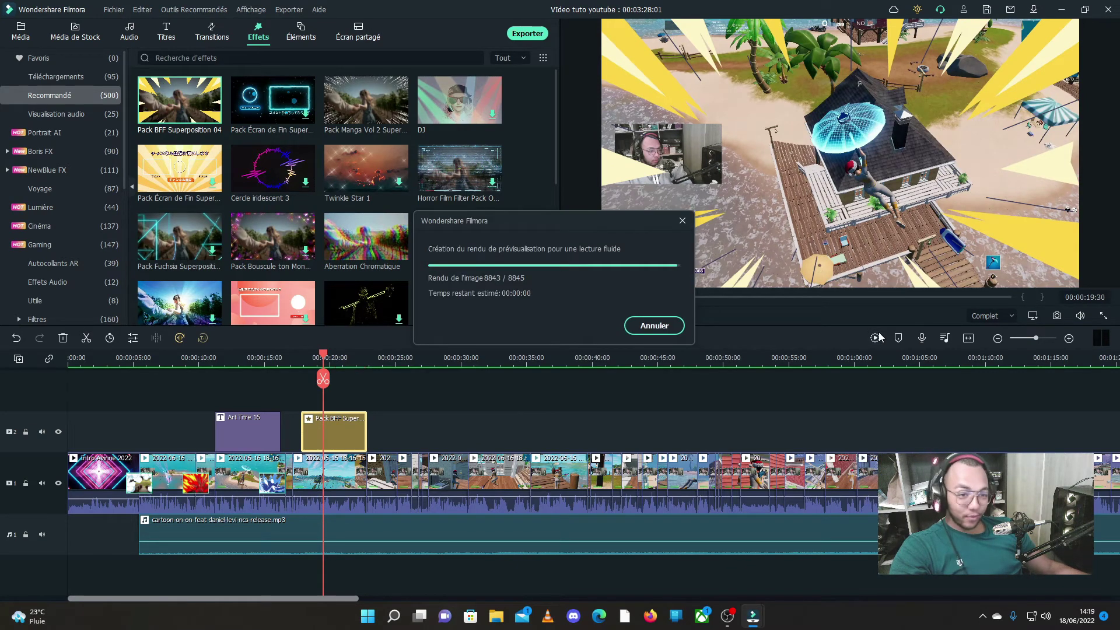
pyautogui.click(376, 402)
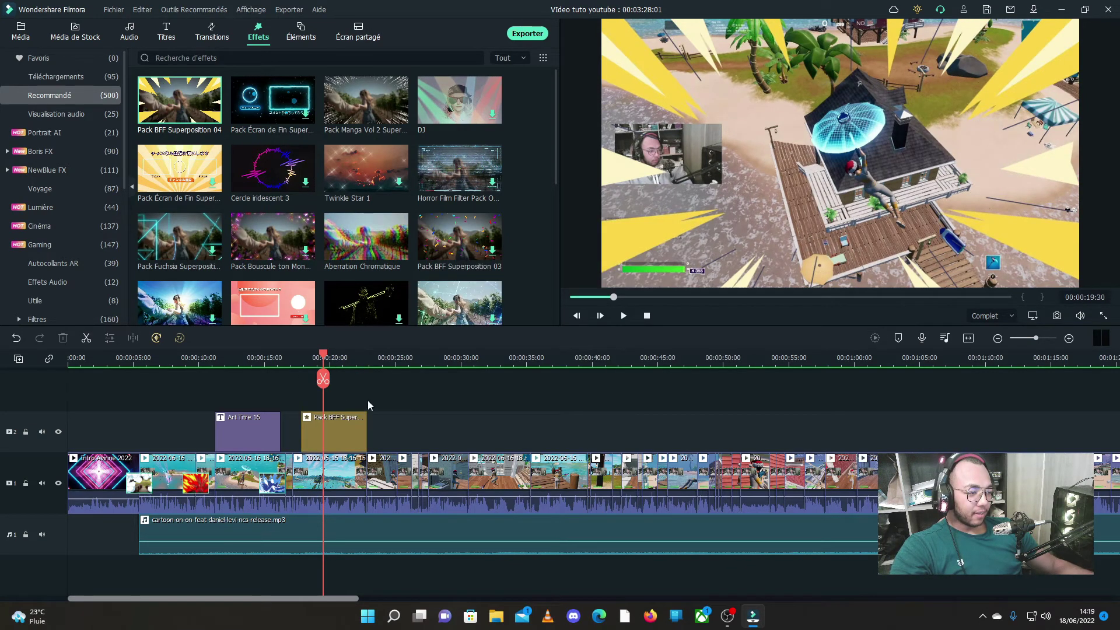
pyautogui.click(267, 357)
pyautogui.click(622, 315)
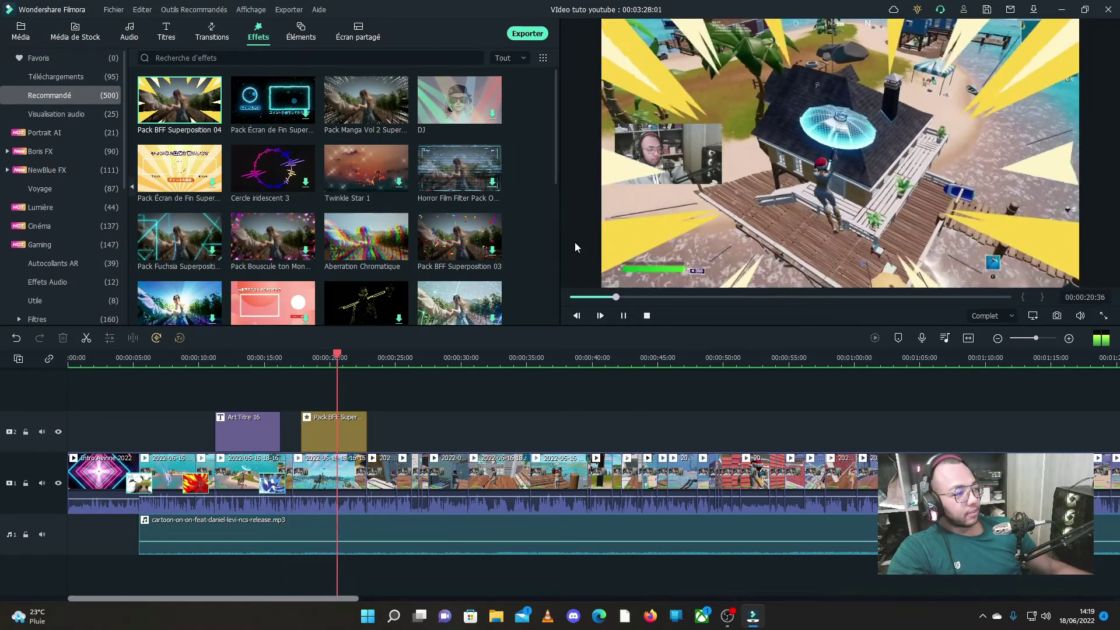
pyautogui.click(623, 316)
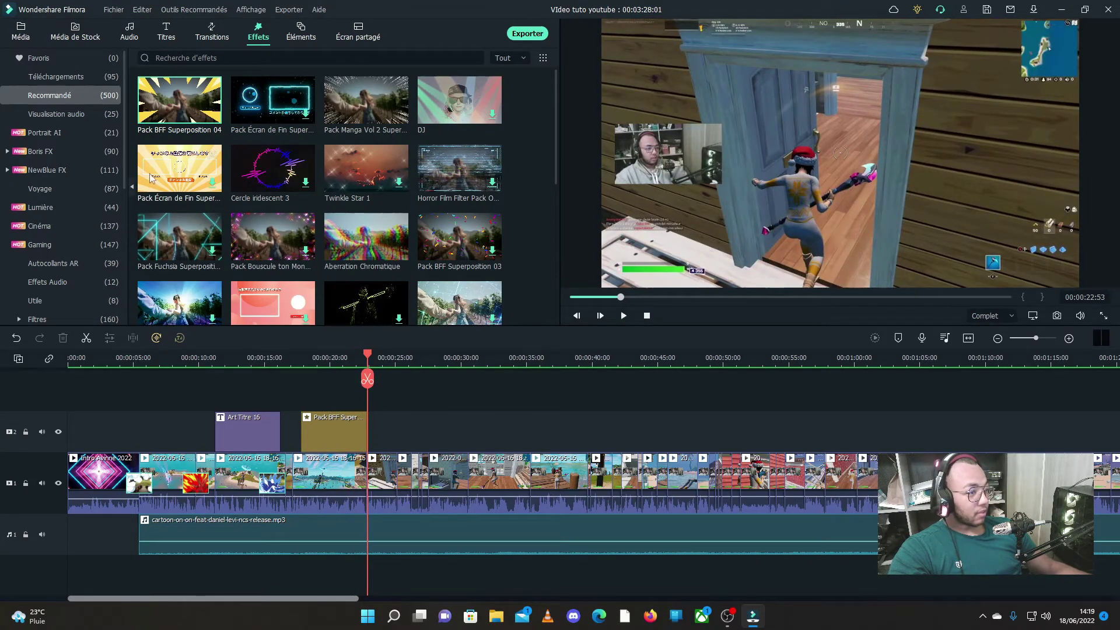
# Add the recommended !!! element to the upper track at about 00:00:25 and position it above the webcam picture.
pyautogui.click(299, 37)
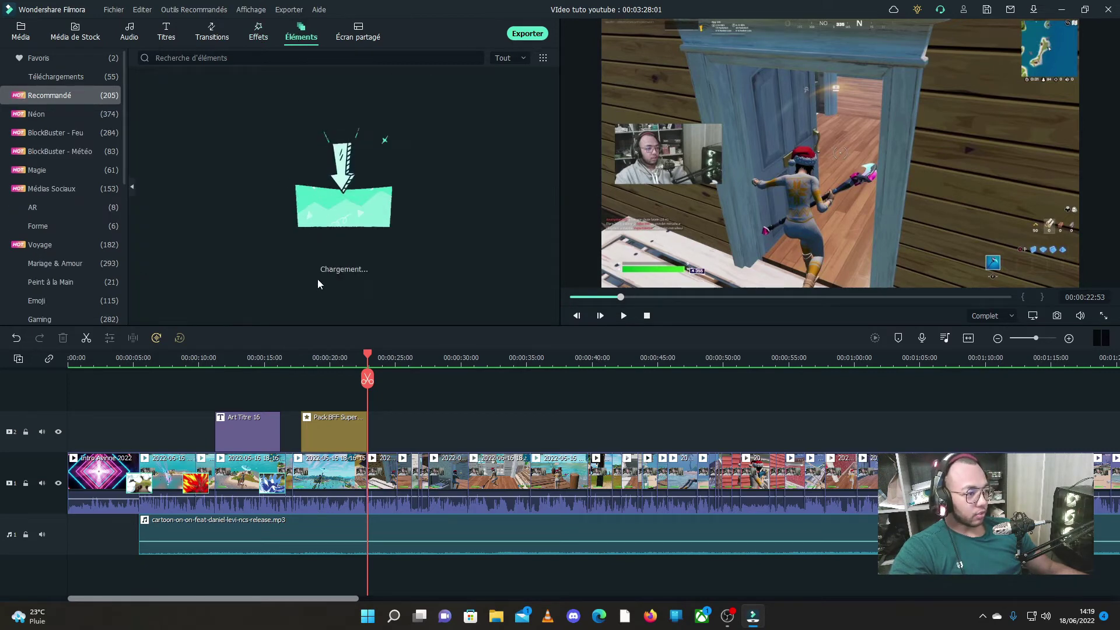
pyautogui.moveTo(189, 105); pyautogui.dragTo(404, 429)
pyautogui.moveTo(367, 380); pyautogui.dragTo(418, 376)
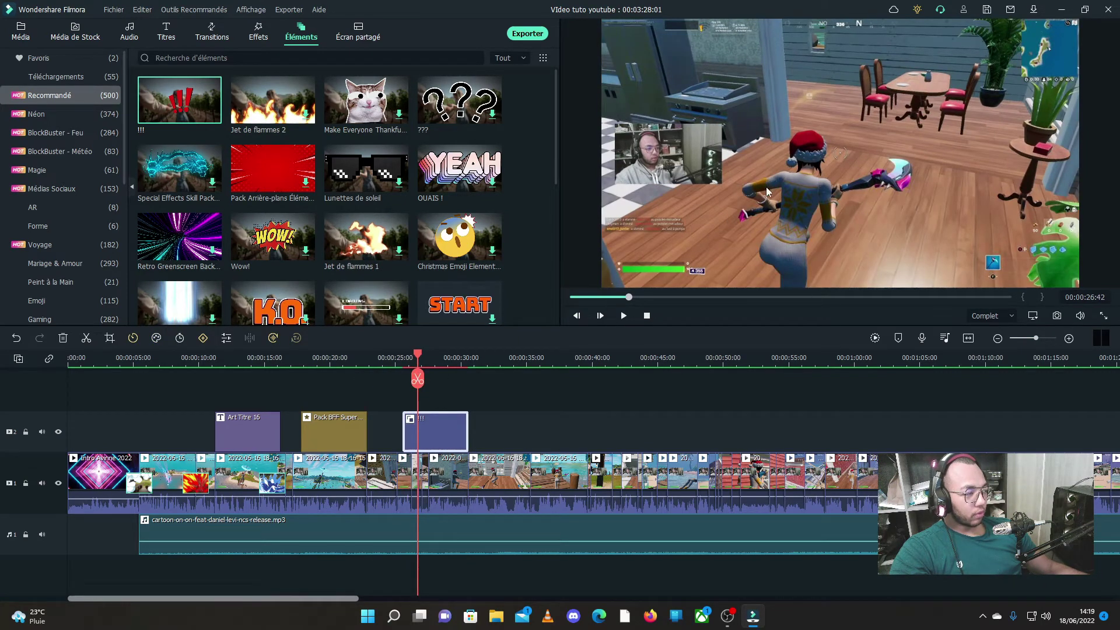
pyautogui.moveTo(825, 135); pyautogui.dragTo(653, 99)
pyautogui.click(718, 315)
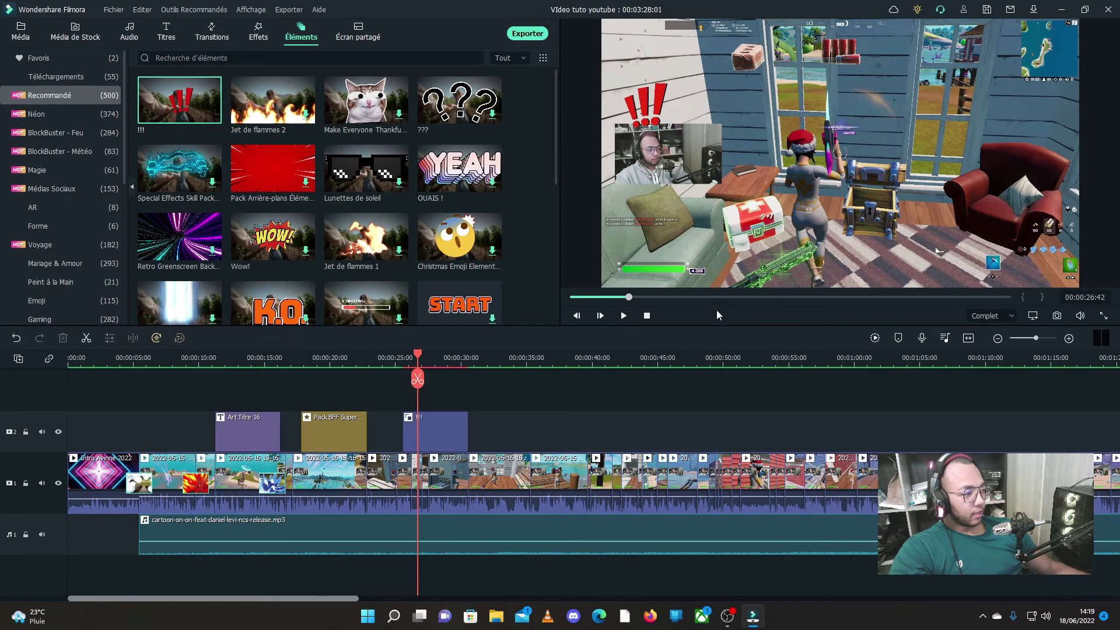
# Render the timeline preview and play the !!! element section from 00:00:23:46, pausing at 00:00:27:52.
pyautogui.click(877, 339)
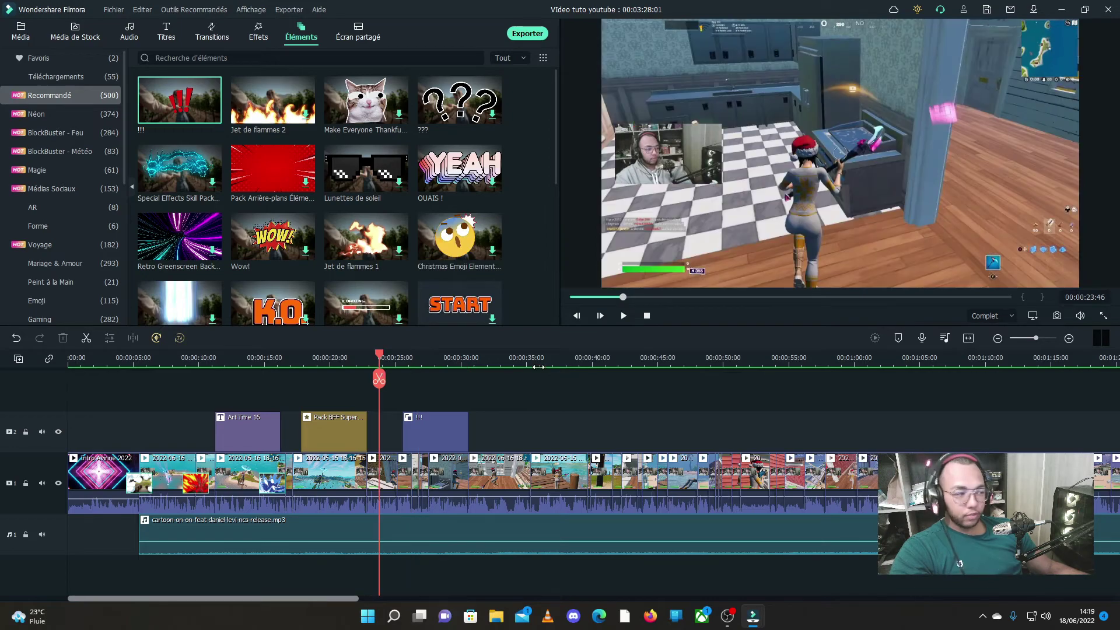
pyautogui.click(623, 316)
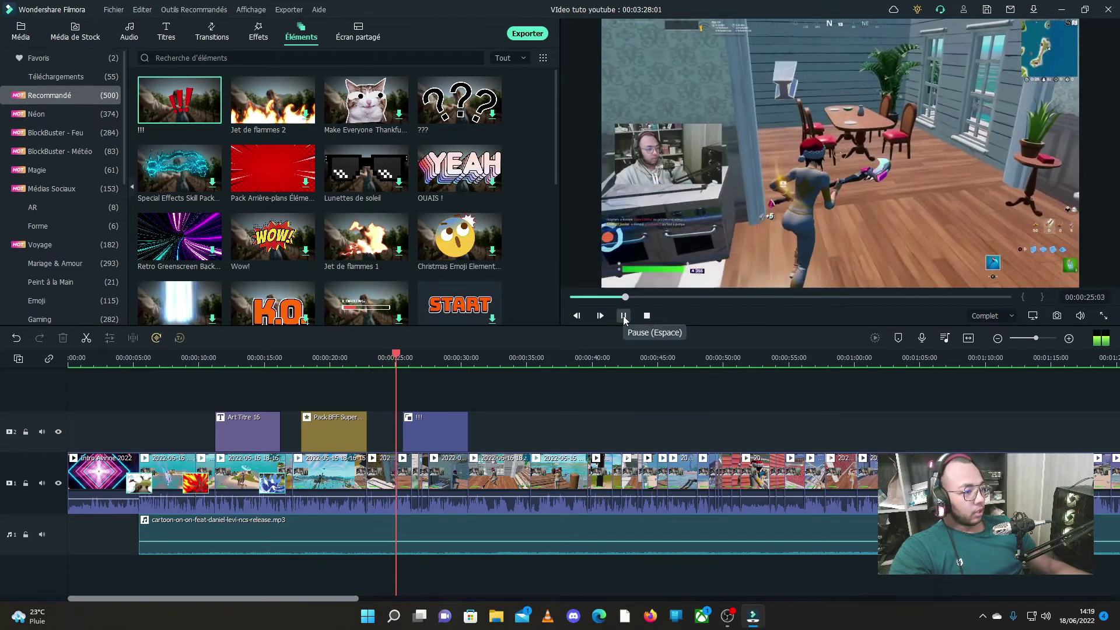
pyautogui.click(623, 316)
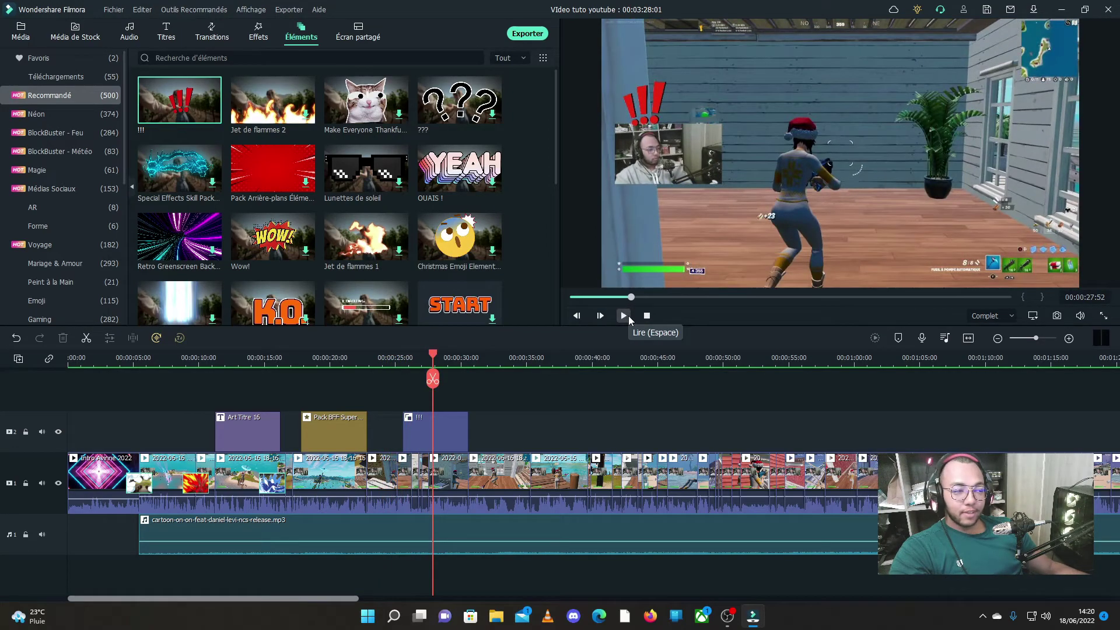
# Add the downloaded Pack S'abonner à la Chaîne element with the like icon to the upper track at about 00:00:32.
pyautogui.moveTo(432, 378); pyautogui.dragTo(440, 378)
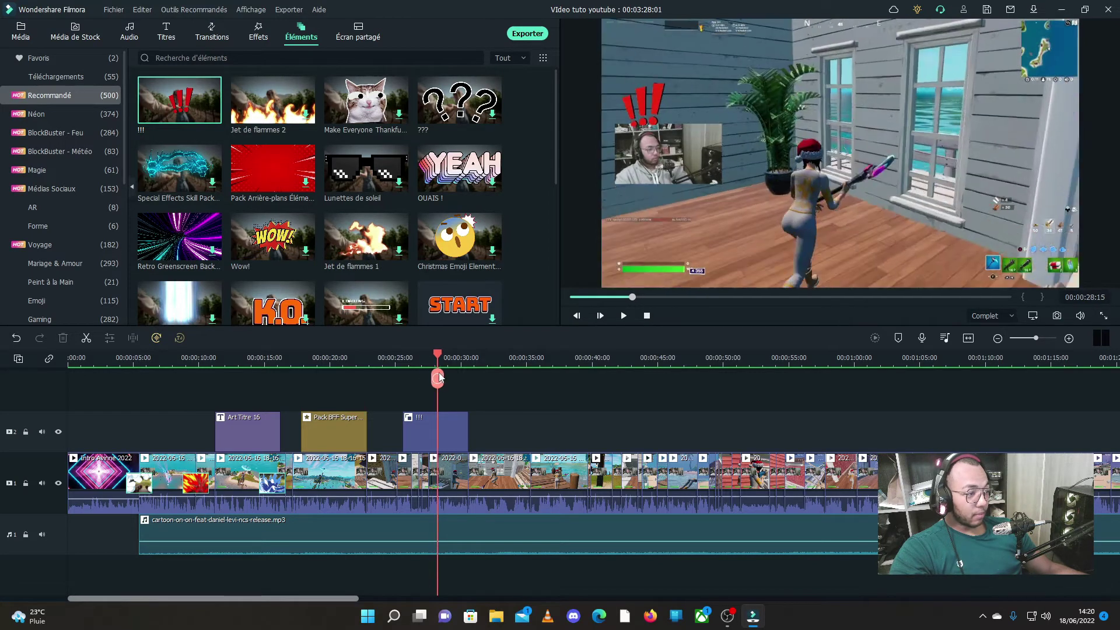
pyautogui.scroll(-8, 286, 257)
pyautogui.scroll(-1, 253, 242)
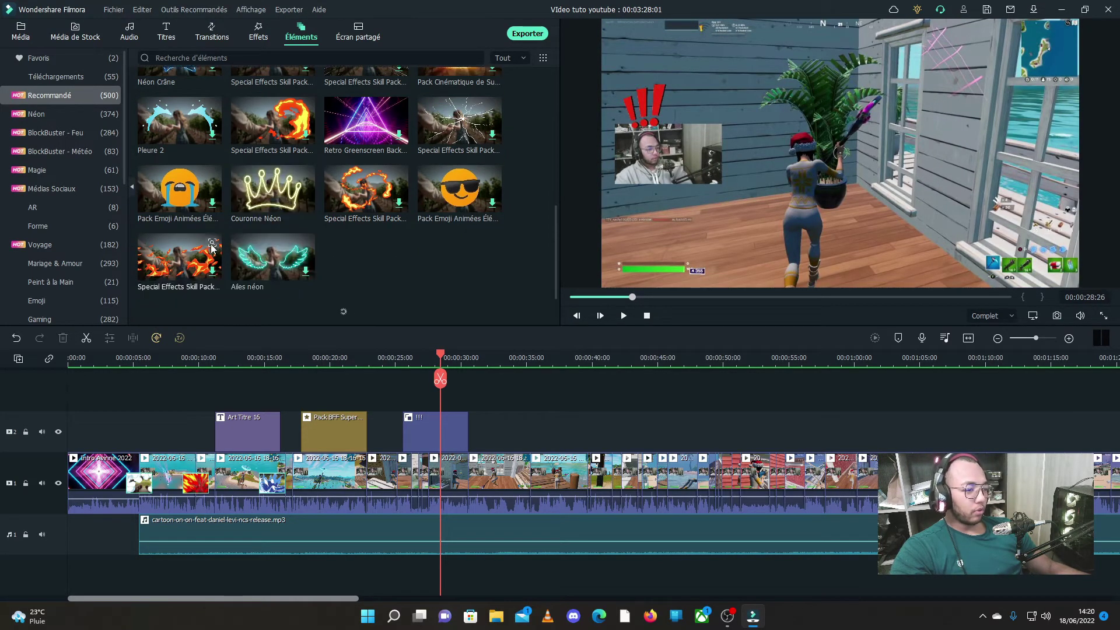
pyautogui.scroll(10, 264, 201)
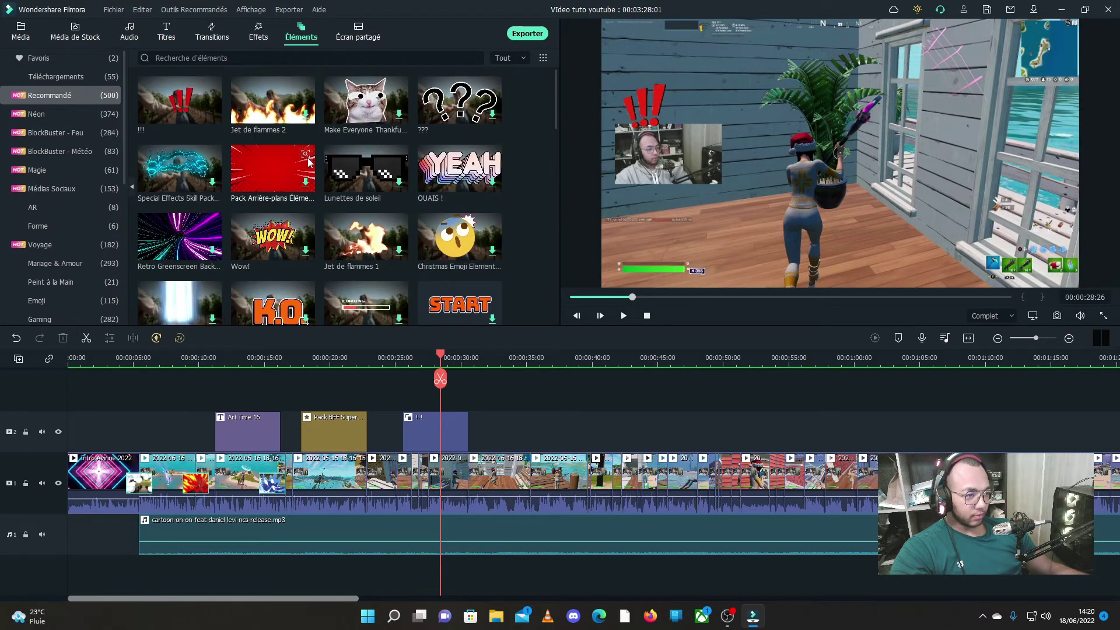
pyautogui.click(82, 80)
pyautogui.scroll(-5, 298, 231)
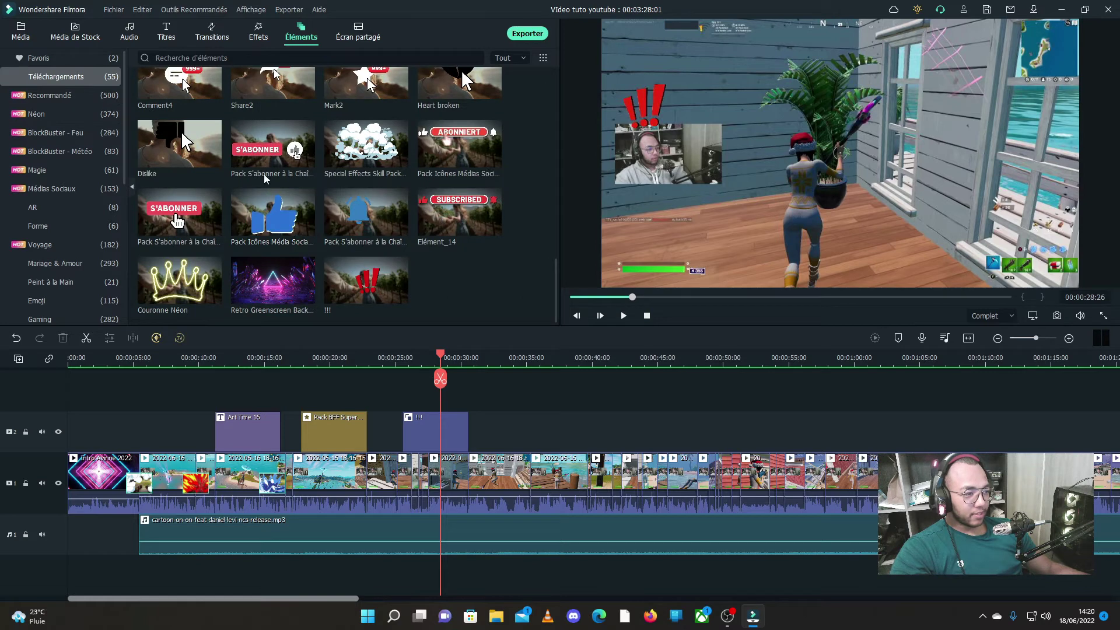
pyautogui.moveTo(272, 144); pyautogui.dragTo(524, 431)
# Render the preview, play the S'abonner element from 00:00:31:38 to 00:00:36:36, and move the playhead to 00:00:43:36.
pyautogui.click(876, 338)
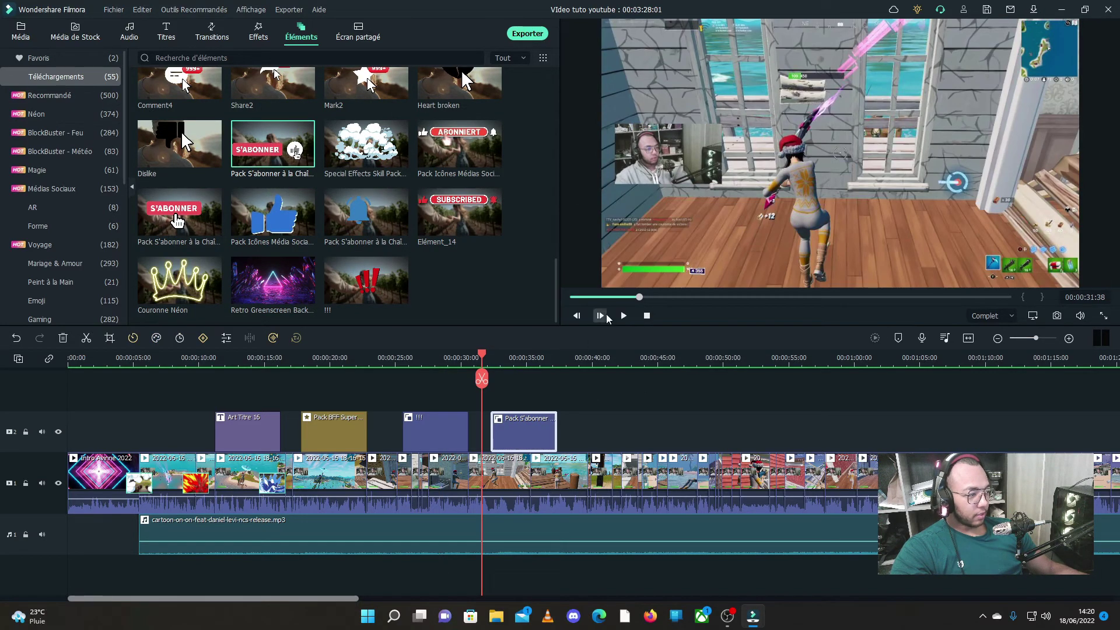
pyautogui.click(622, 316)
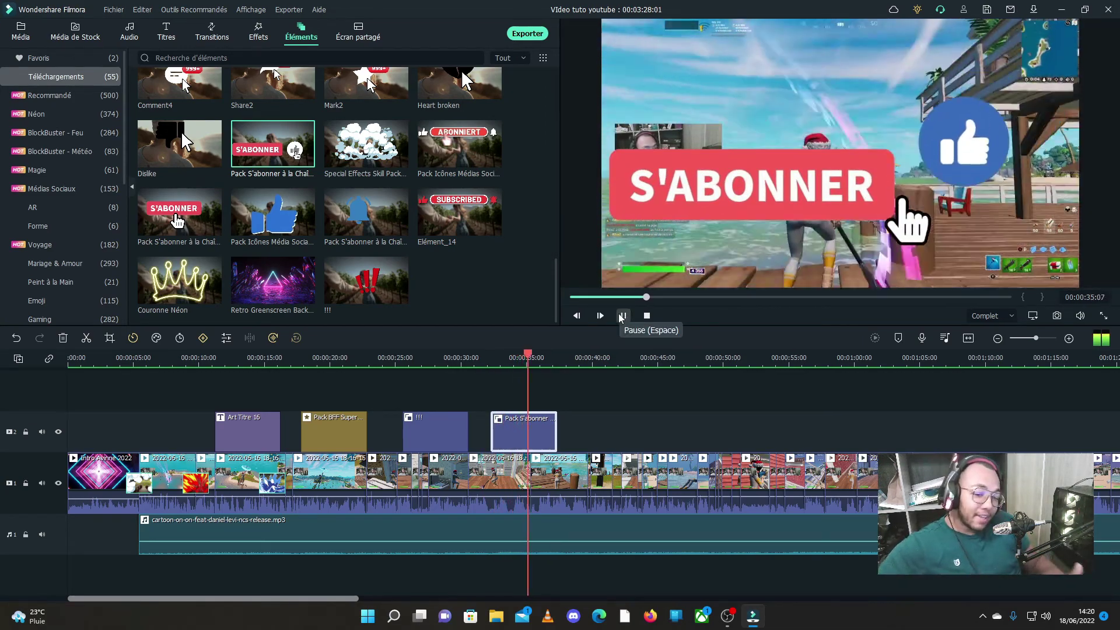
pyautogui.click(622, 316)
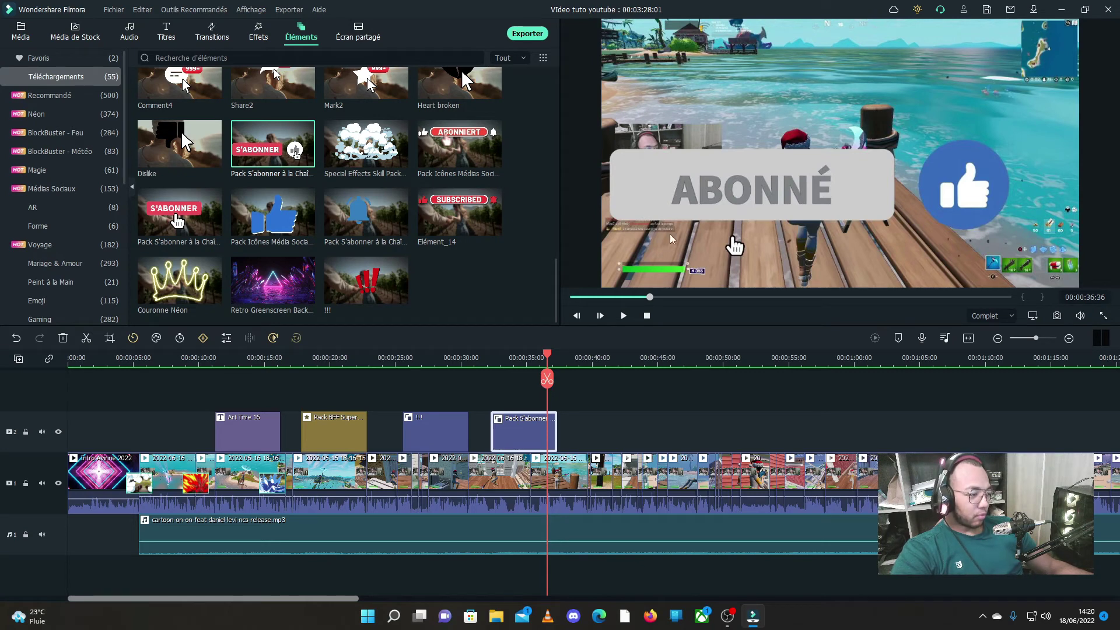
pyautogui.click(635, 412)
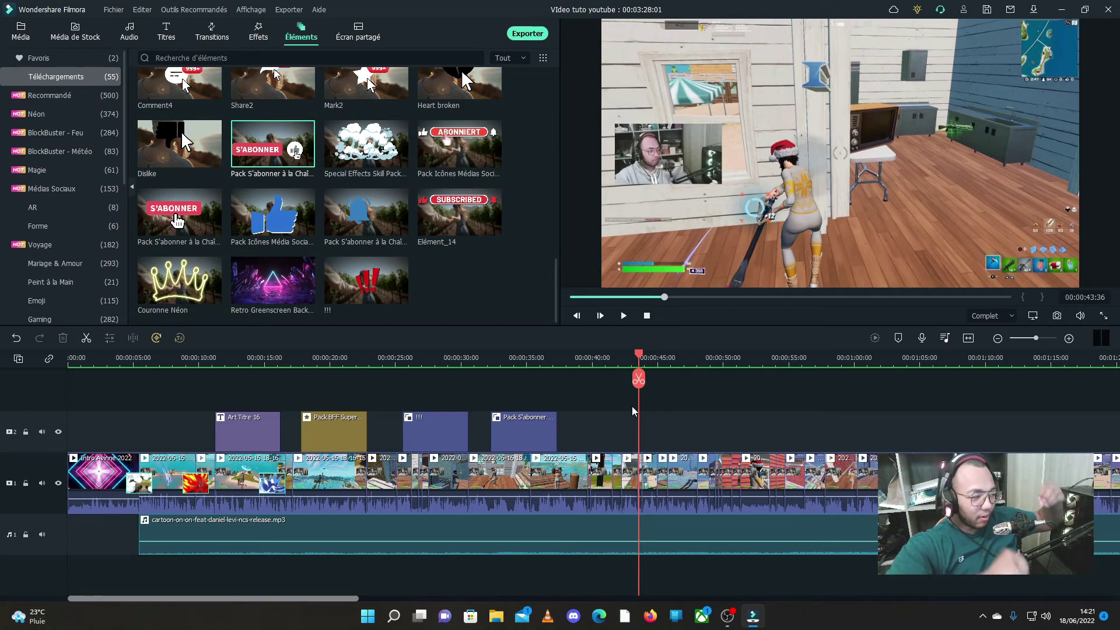
# Add the Écran partagé 2 split-screen template to the upper track at about 00:00:43.
pyautogui.click(359, 32)
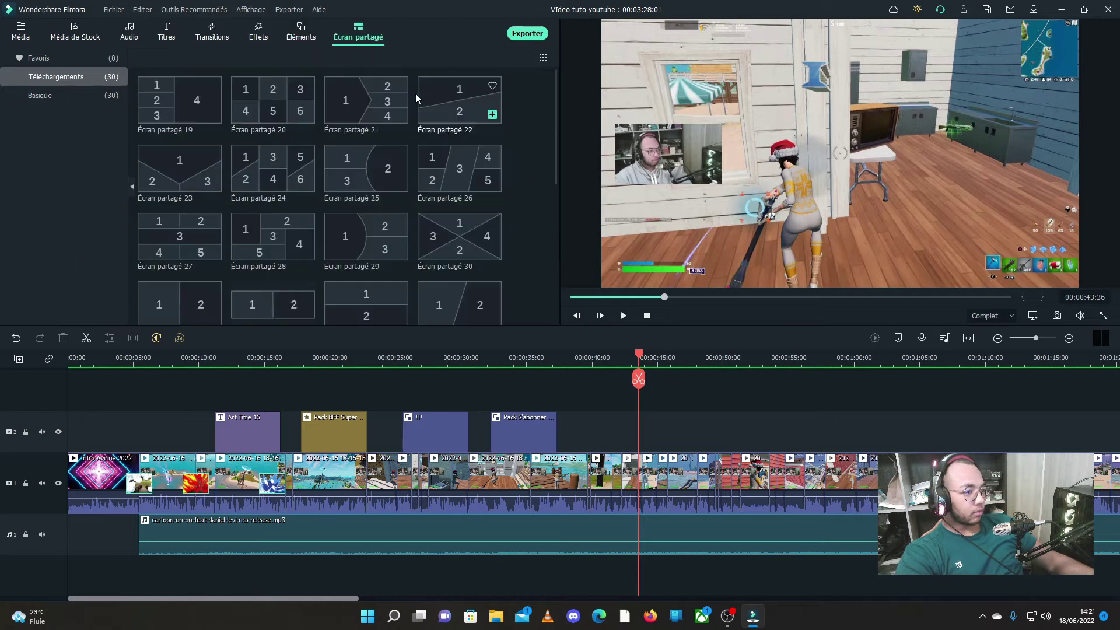
pyautogui.click(71, 98)
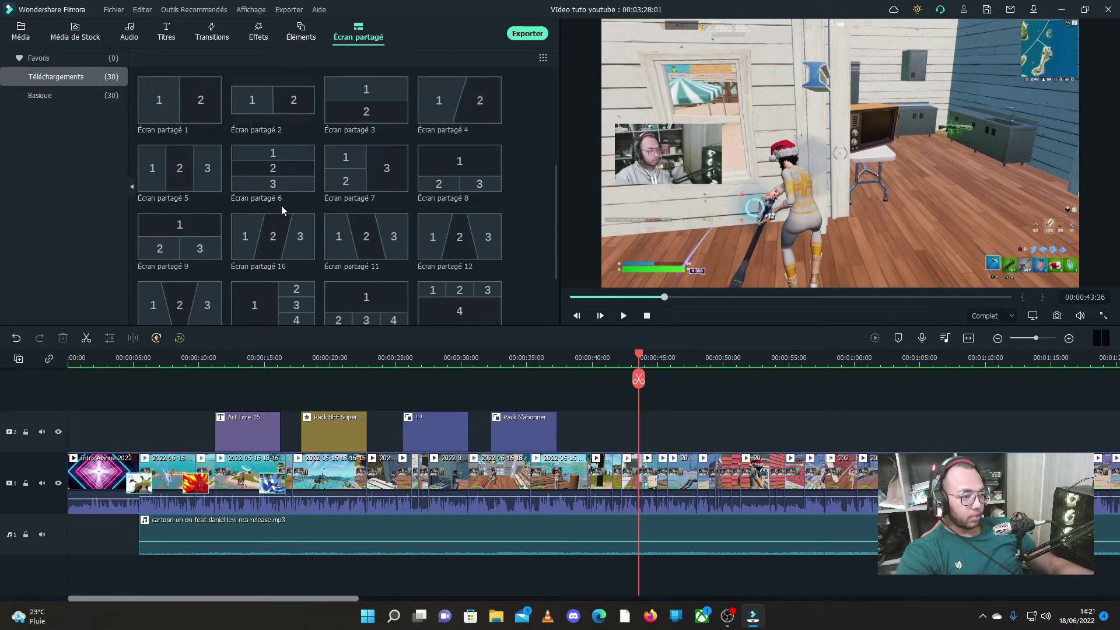
pyautogui.click(281, 112)
pyautogui.moveTo(280, 112); pyautogui.dragTo(633, 415)
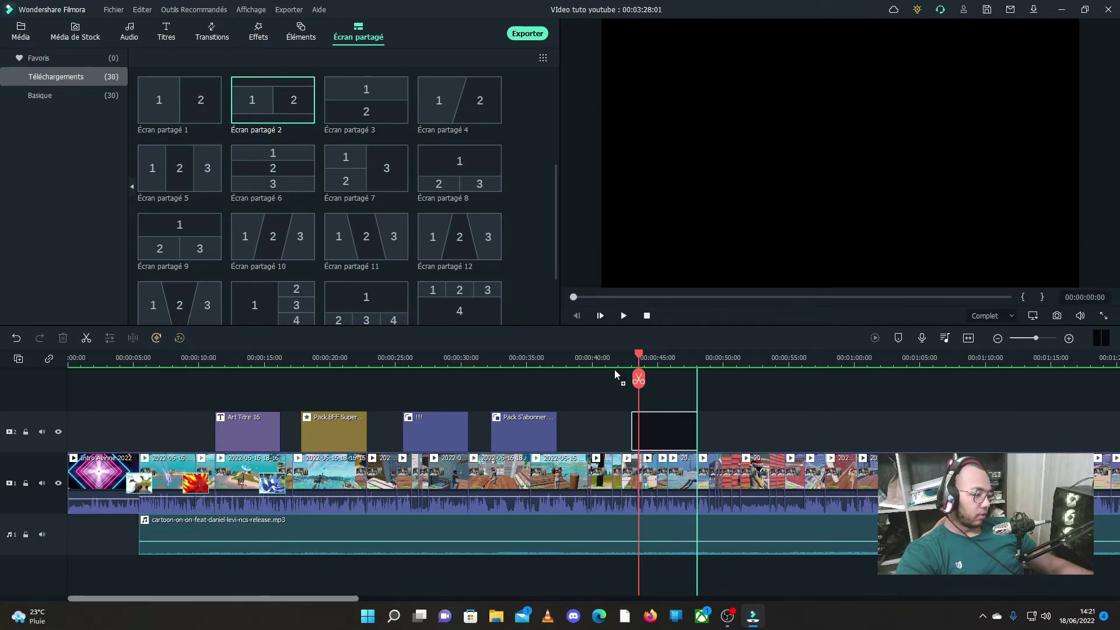
pyautogui.moveTo(613, 375); pyautogui.dragTo(646, 444)
# Fill the split screen with Intro Avinne 2022 in slot 1 and ecran de fin 2022 in slot 2, and place the playhead just before it.
pyautogui.doubleClick(671, 444)
pyautogui.moveTo(481, 93); pyautogui.dragTo(721, 163)
pyautogui.moveTo(388, 93); pyautogui.dragTo(962, 151)
pyautogui.moveTo(632, 379); pyautogui.dragTo(624, 380)
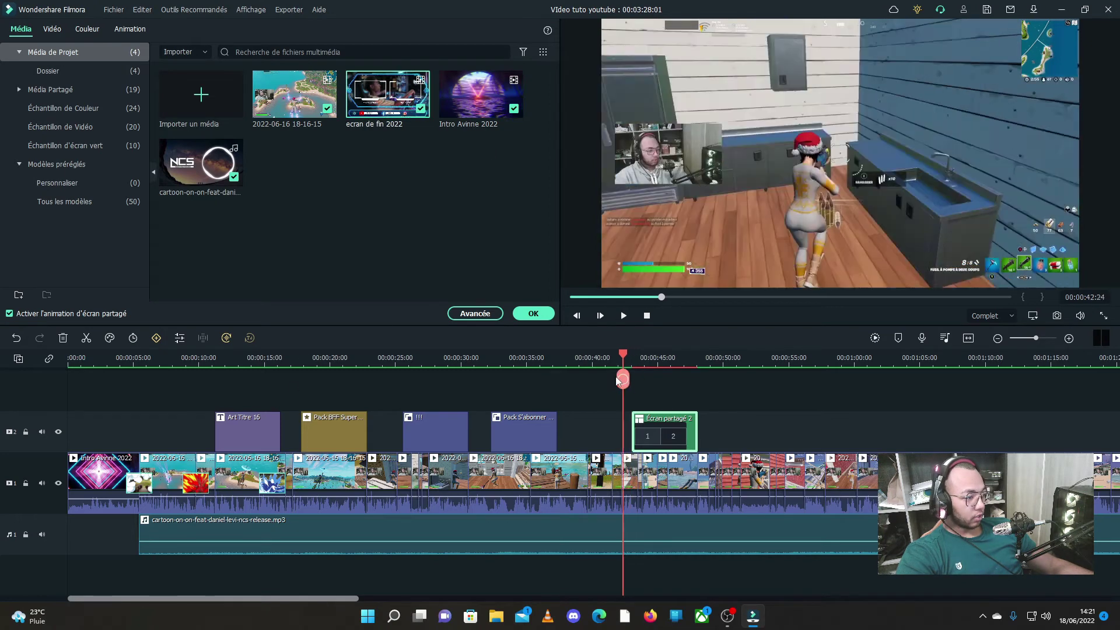
# Play the filled split screen from 00:00:42:24 to 00:00:45:00 and render the timeline preview.
pyautogui.click(623, 315)
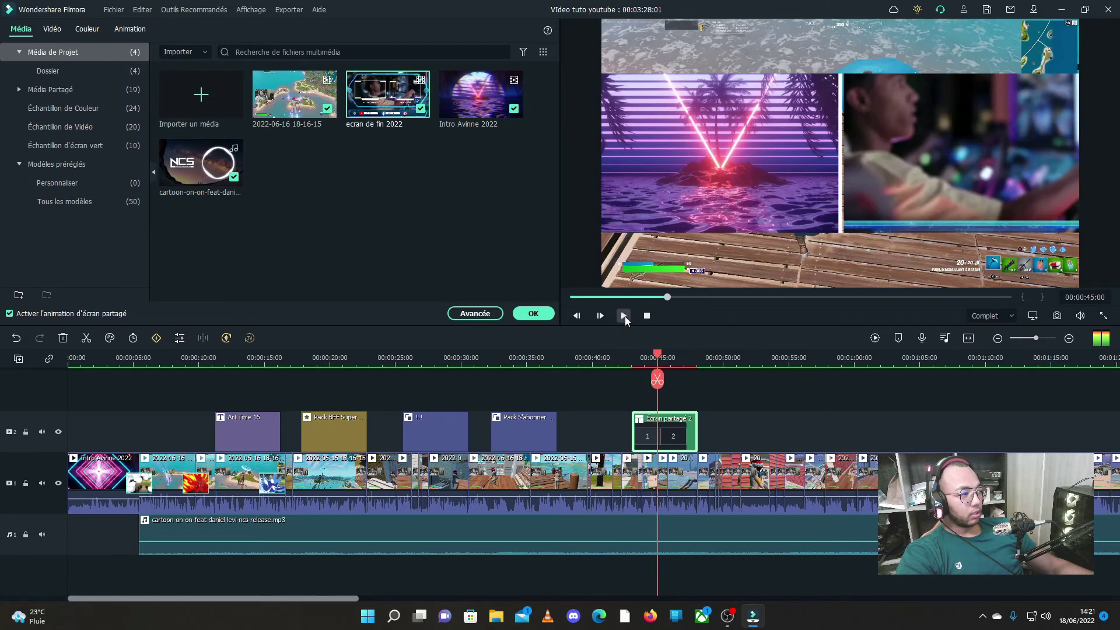
pyautogui.click(624, 316)
pyautogui.click(876, 338)
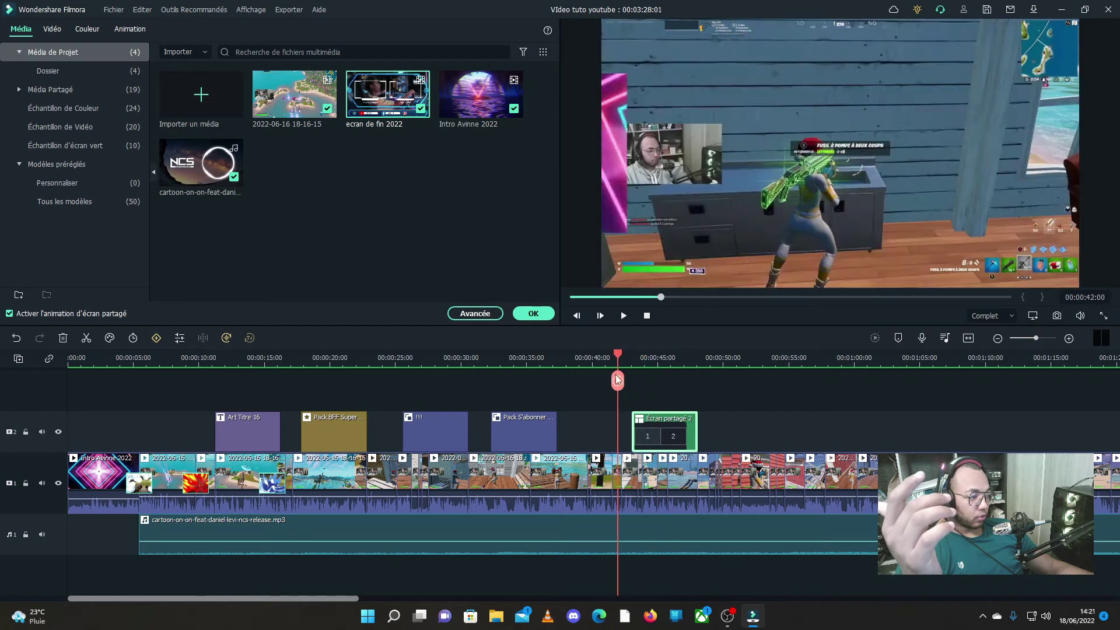
# Try the sound toggle on the split screen's intro slot and play the section leading into the split screen.
pyautogui.click(706, 208)
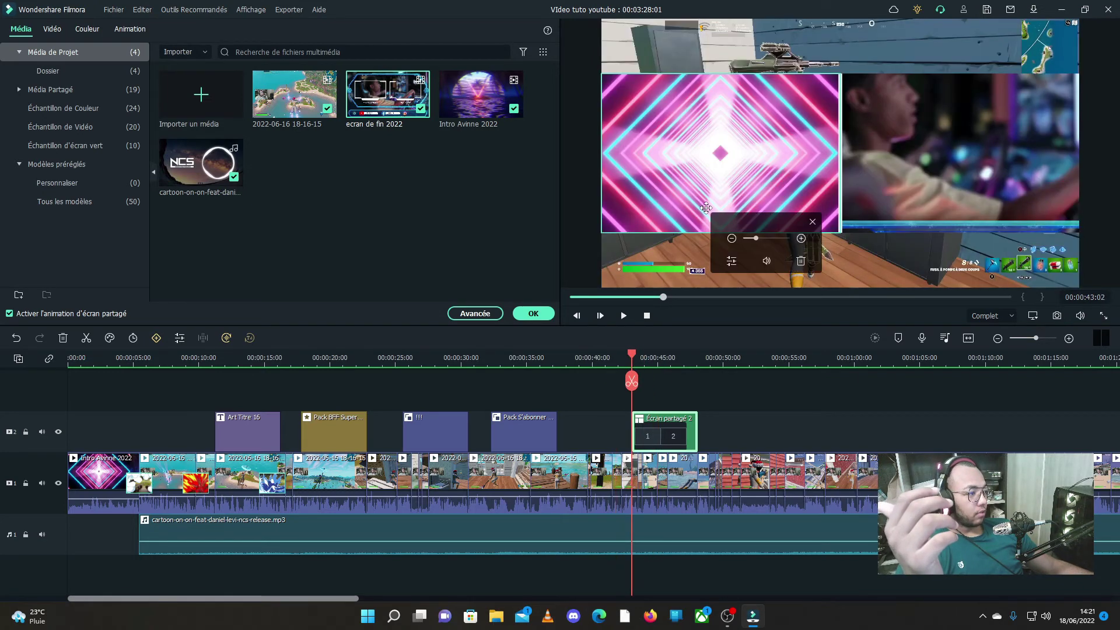
pyautogui.click(772, 263)
pyautogui.click(532, 218)
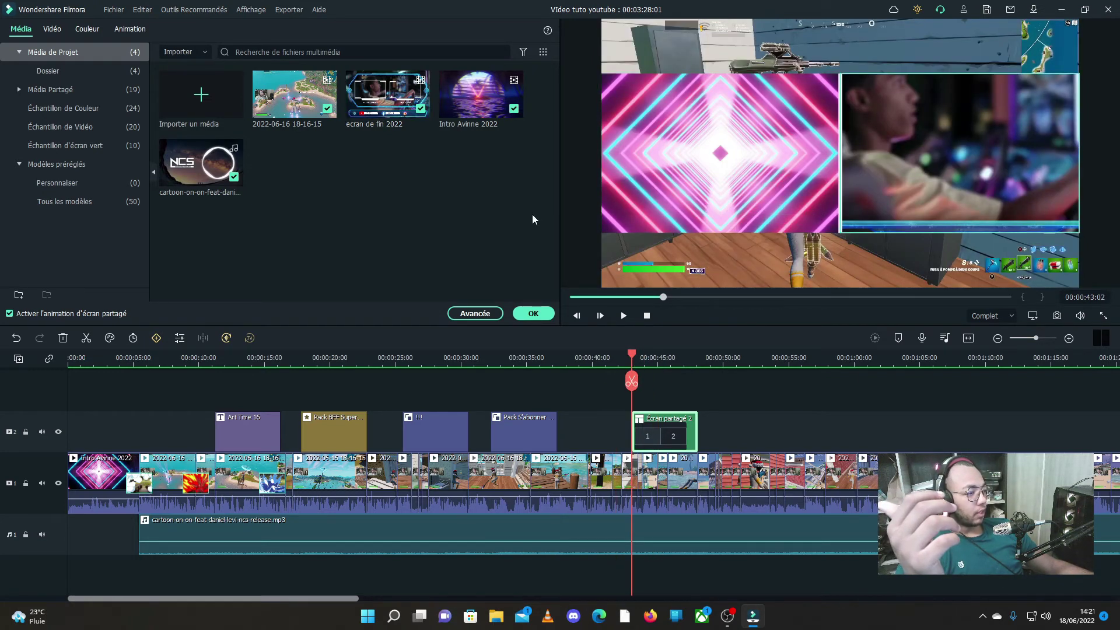
pyautogui.click(624, 315)
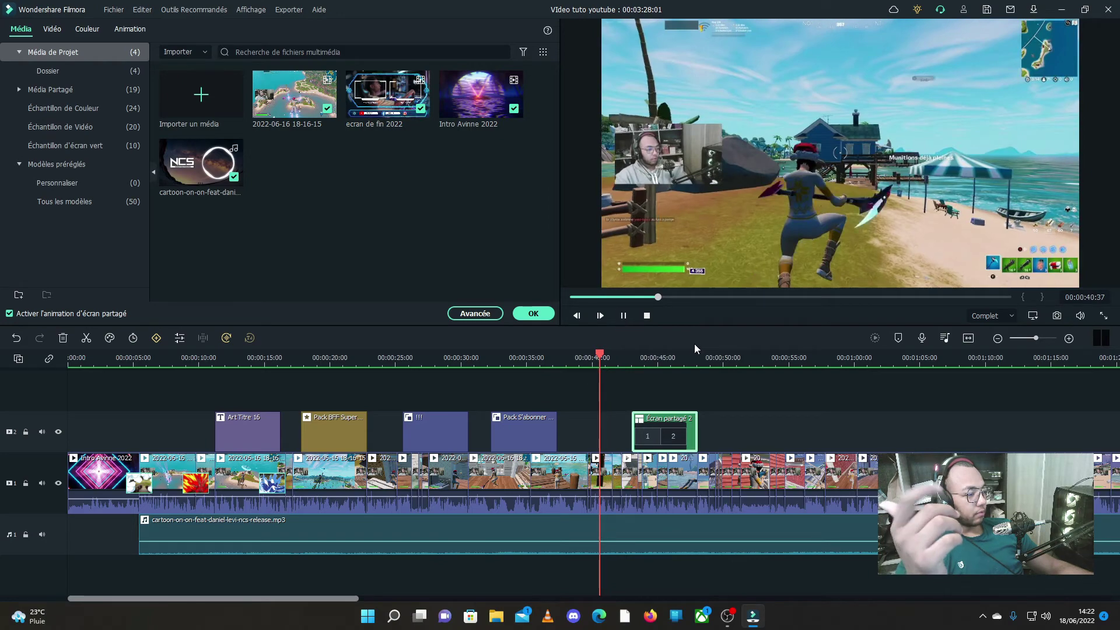
pyautogui.click(624, 315)
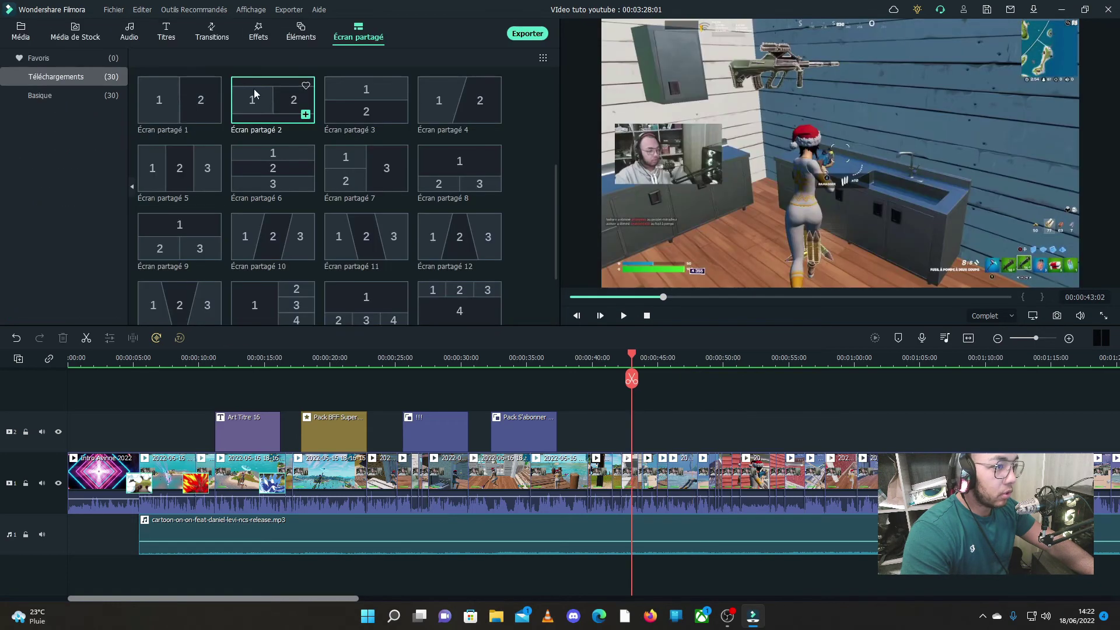
# Browse the split-screen templates in the Téléchargements and Basique categories.
pyautogui.scroll(-3, 230, 184)
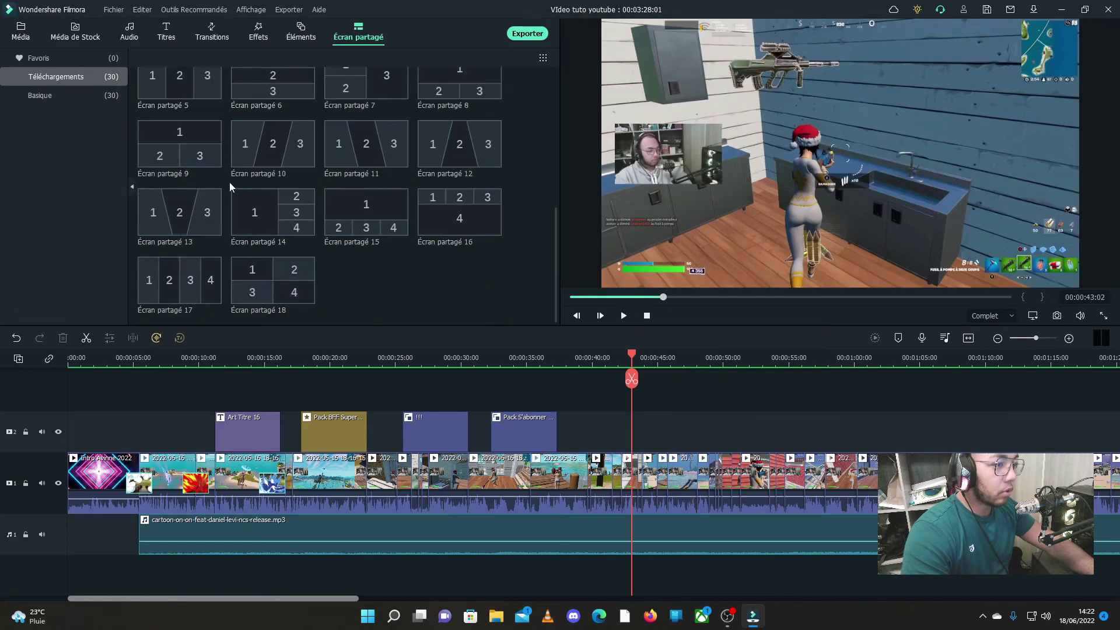
pyautogui.scroll(5, 379, 213)
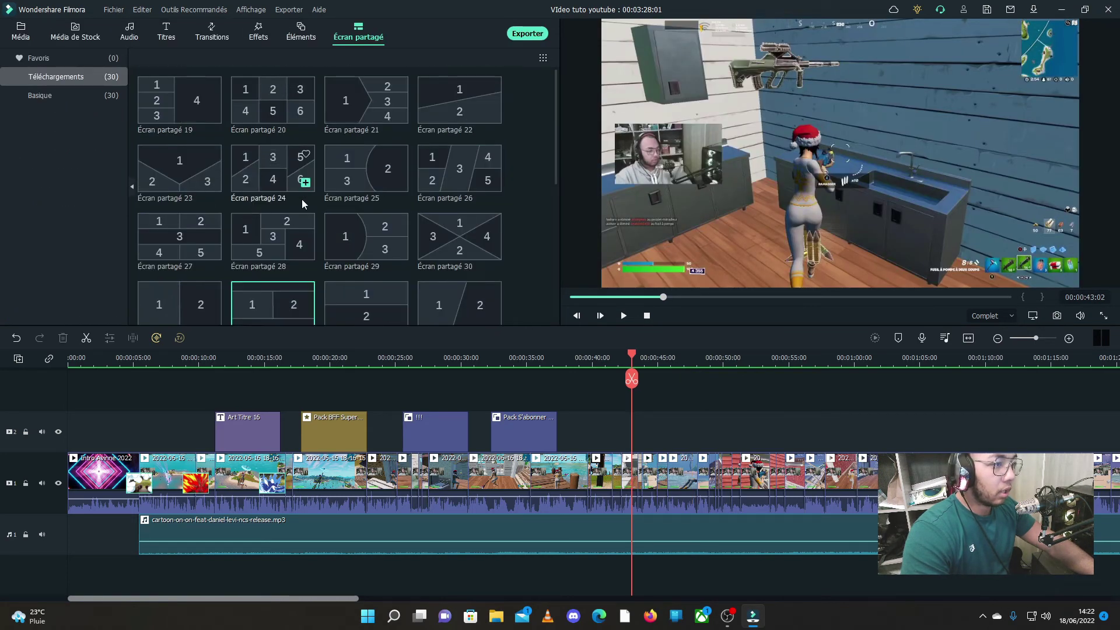
pyautogui.click(90, 99)
pyautogui.scroll(-3, 324, 245)
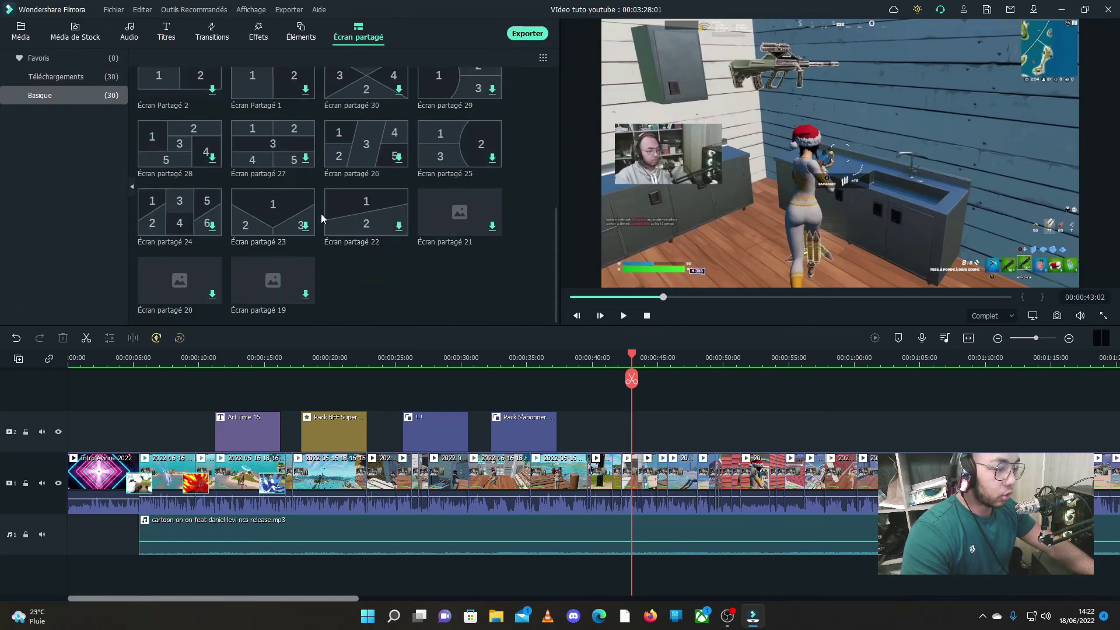
pyautogui.scroll(4, 233, 227)
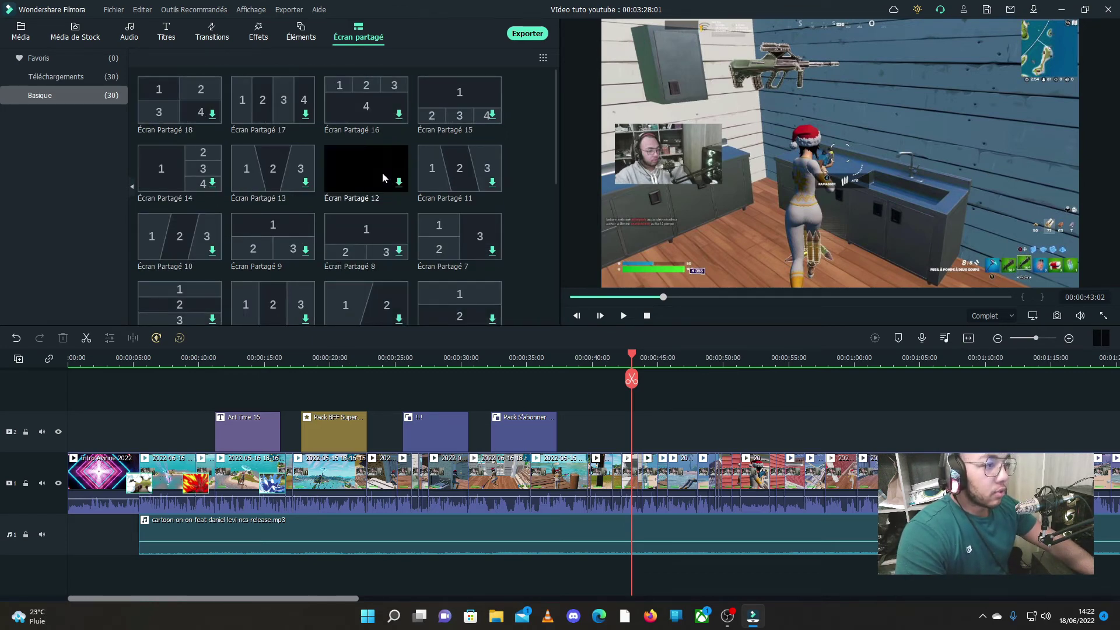
pyautogui.click(91, 76)
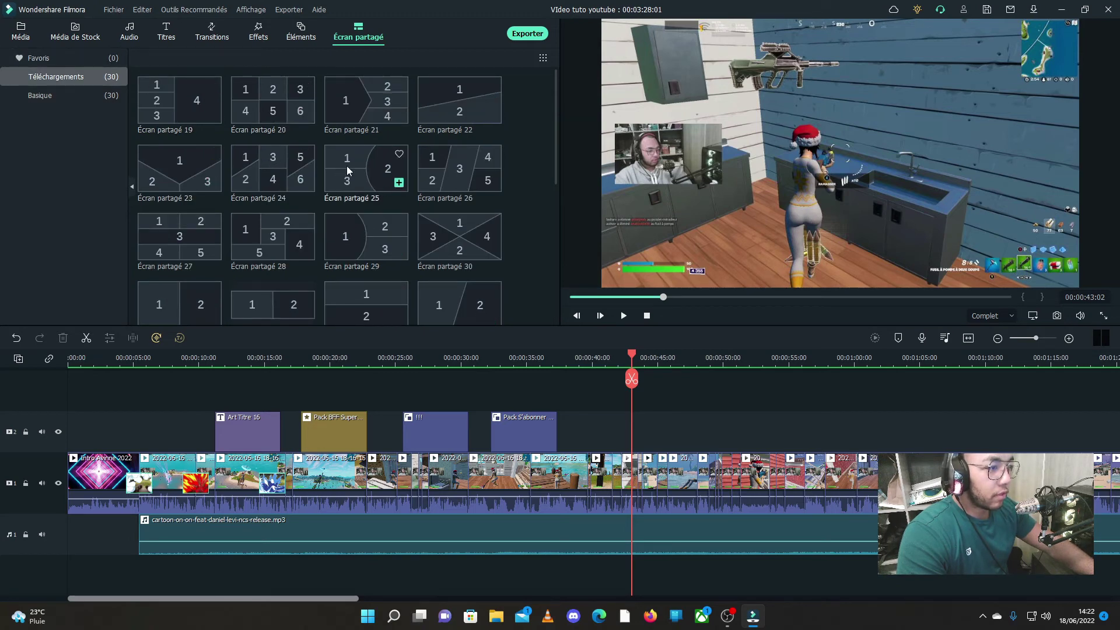
pyautogui.scroll(-3, 350, 195)
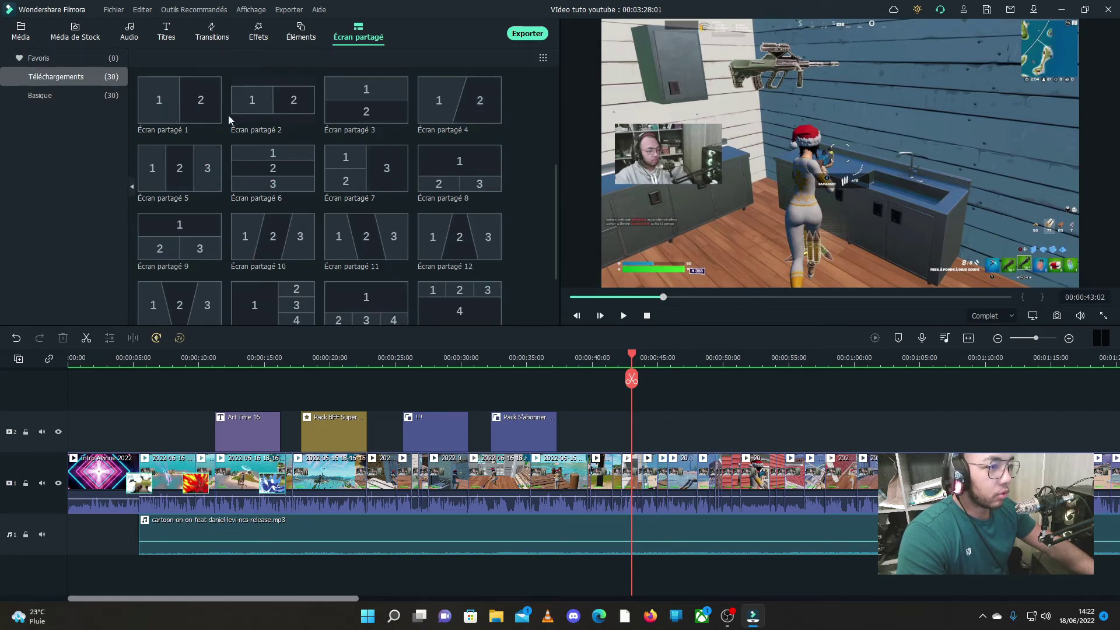
# Add the Écran partagé 2 template to the upper track at about 00:00:42:16, check its empty slots and render the preview.
pyautogui.moveTo(272, 100); pyautogui.dragTo(628, 427)
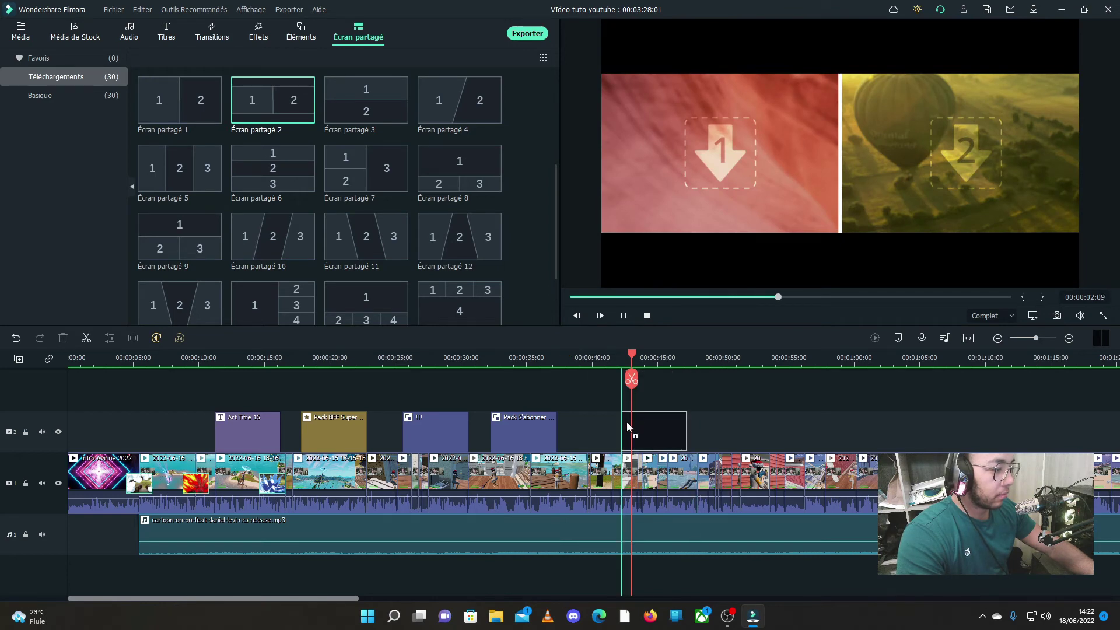
pyautogui.moveTo(622, 378); pyautogui.dragTo(623, 379)
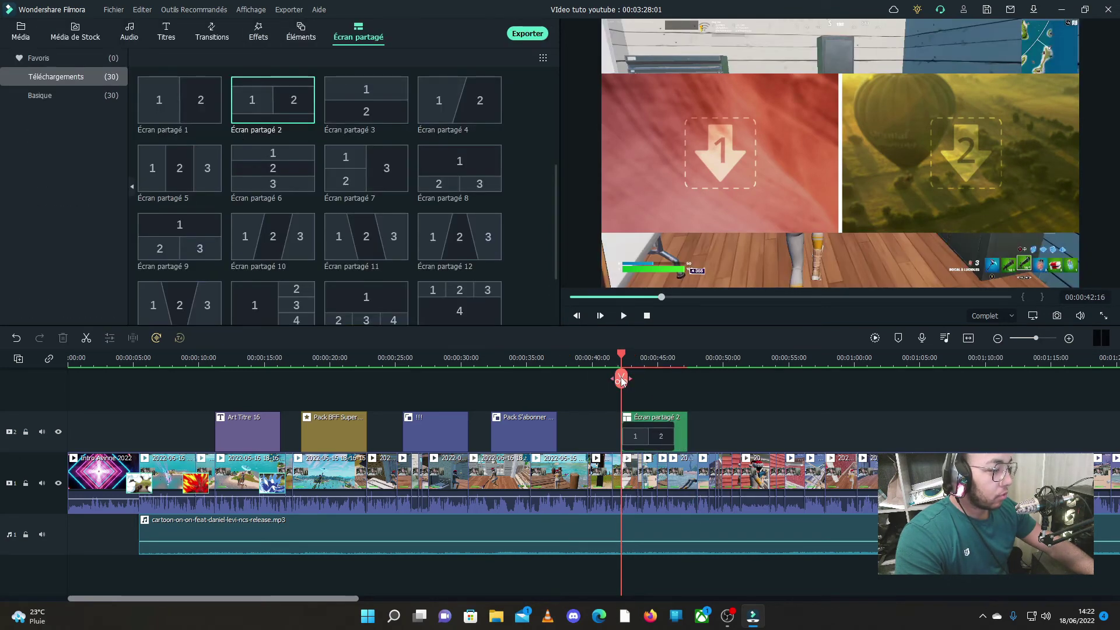
pyautogui.click(854, 232)
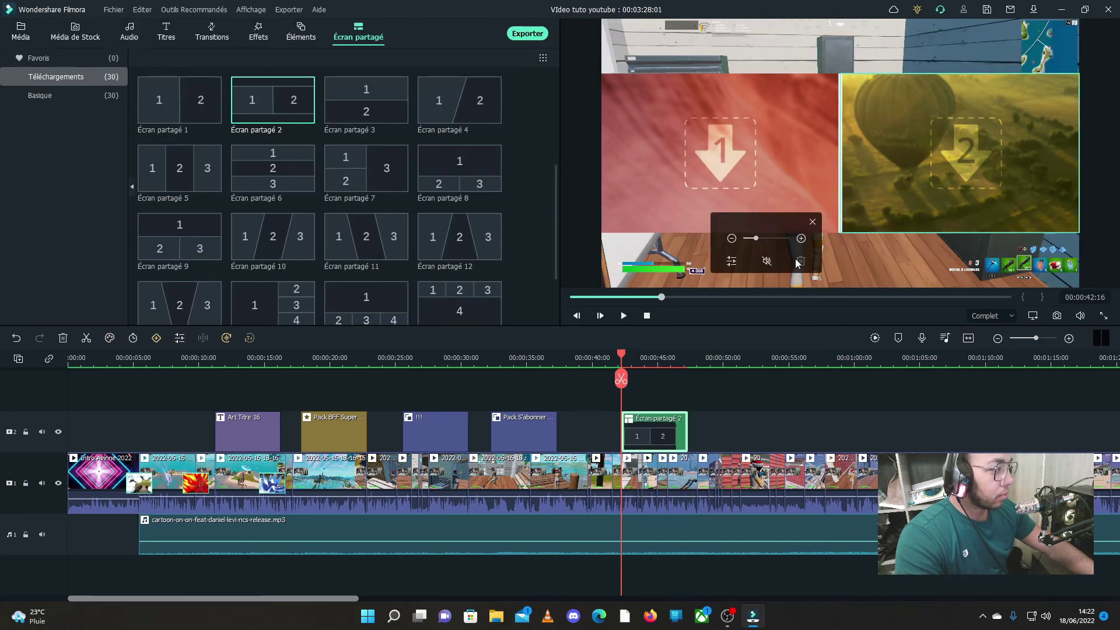
pyautogui.click(717, 358)
pyautogui.moveTo(716, 385); pyautogui.dragTo(648, 387)
pyautogui.click(875, 339)
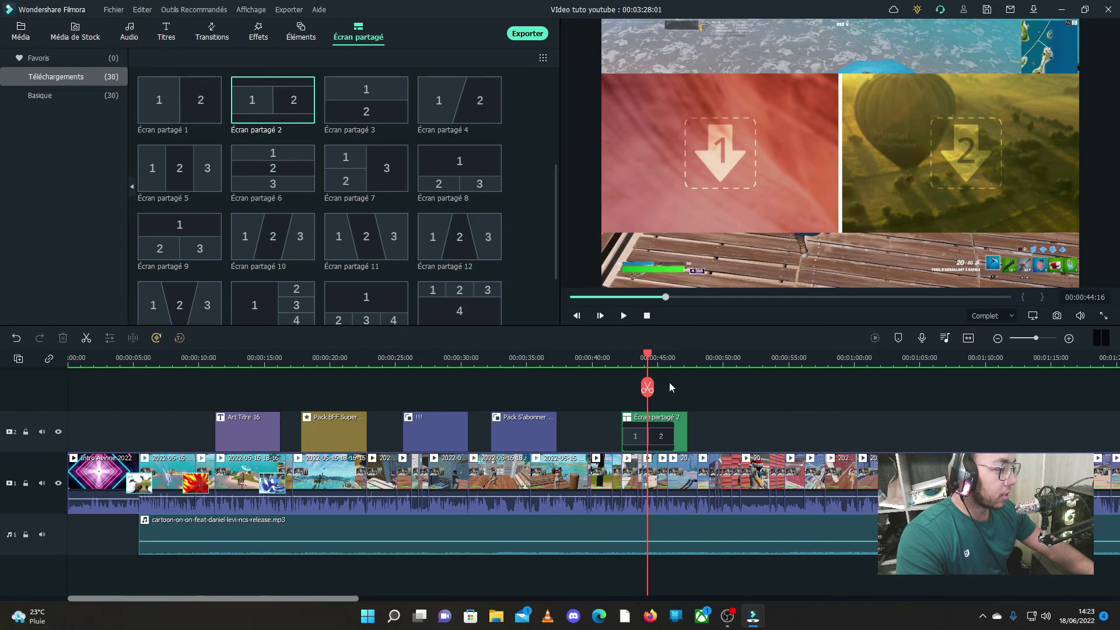
# Open the Écran partagé 2 clip for editing, try reducing slot 1's zoom slightly, and open the advanced split-screen editor.
pyautogui.click(626, 357)
pyautogui.click(661, 439)
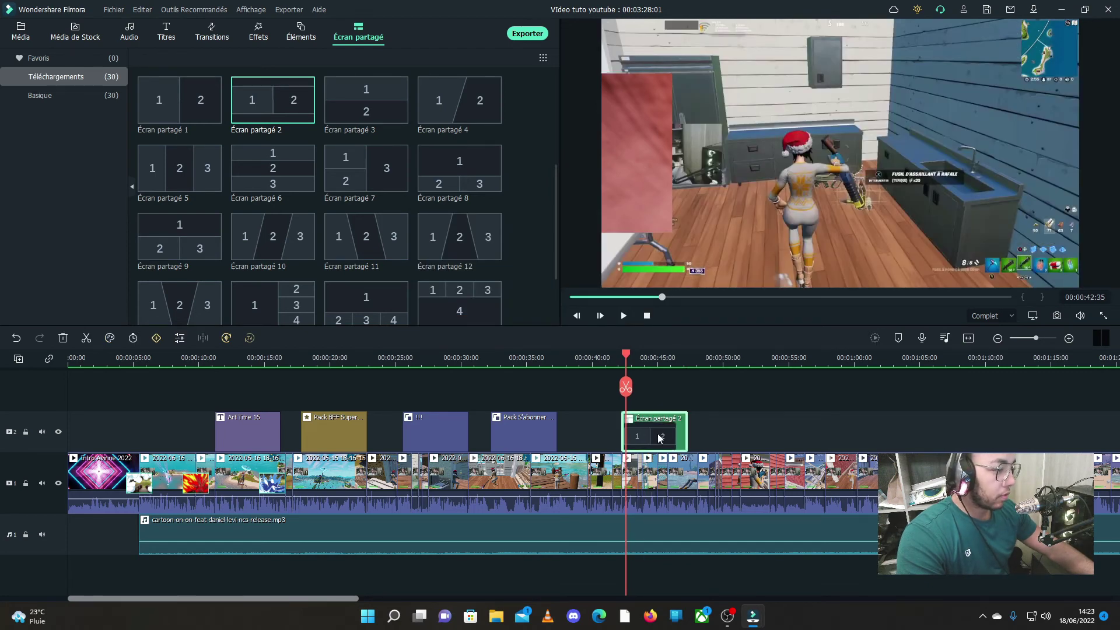
pyautogui.doubleClick(660, 439)
pyautogui.click(911, 156)
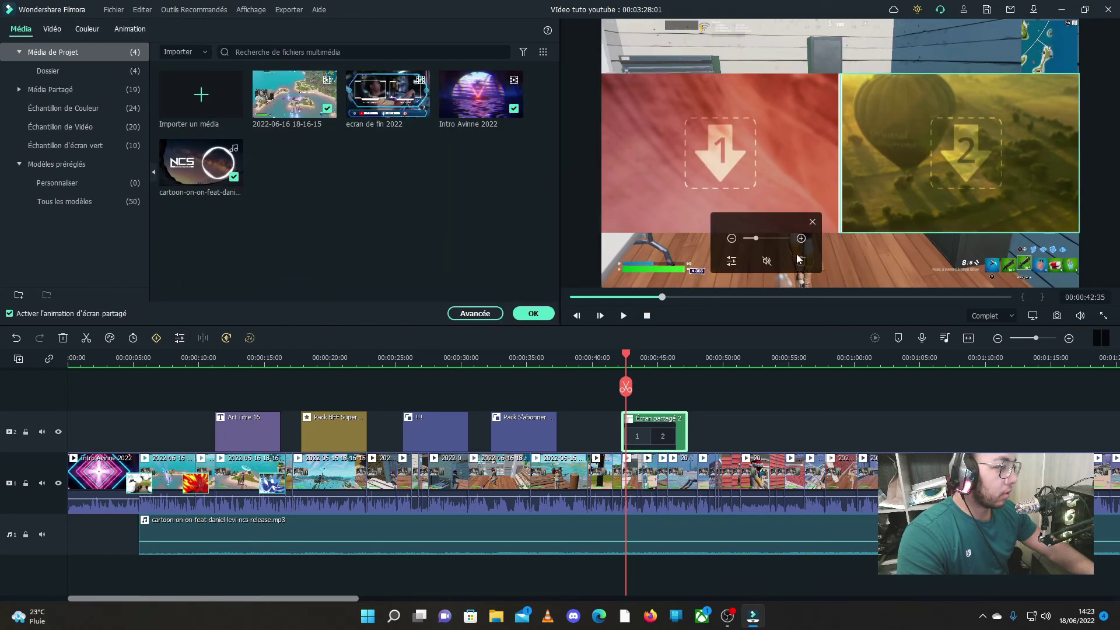
pyautogui.click(750, 163)
pyautogui.moveTo(756, 238)
pyautogui.mouseDown()
pyautogui.moveTo(770, 238)
pyautogui.moveTo(732, 238)
pyautogui.moveTo(751, 238)
pyautogui.mouseUp()
pyautogui.click(731, 262)
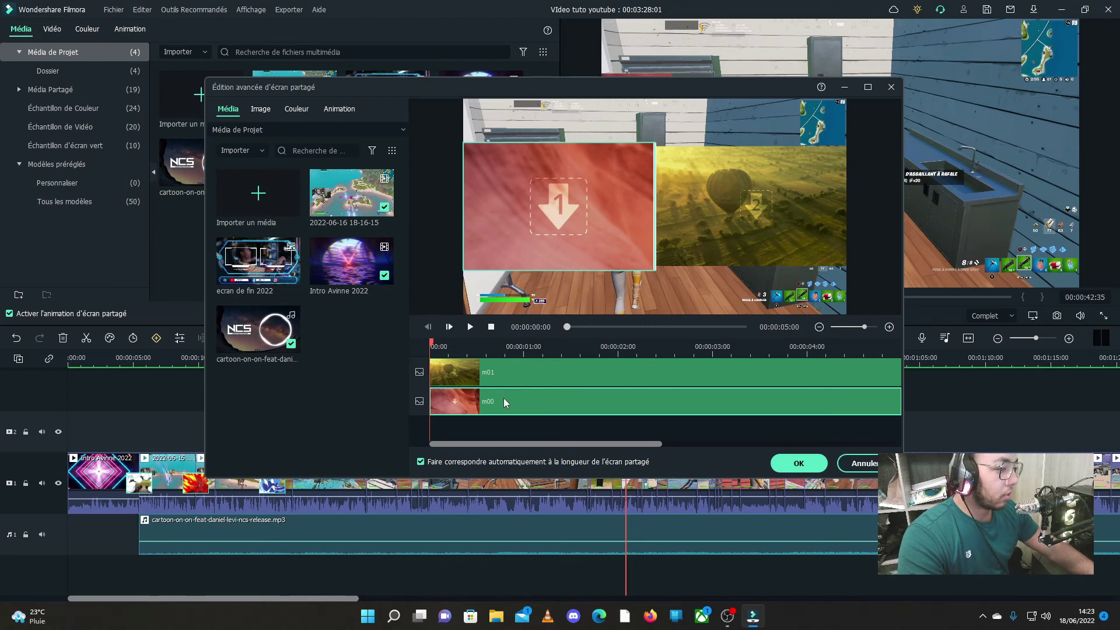
# Try Fond vert on slot 2's clip with Décalage -7, Tolérance 61 and Épaisseur de contour 5,07, and close the advanced editor without saving.
pyautogui.click(297, 109)
pyautogui.click(261, 109)
pyautogui.click(236, 112)
pyautogui.click(266, 113)
pyautogui.click(259, 152)
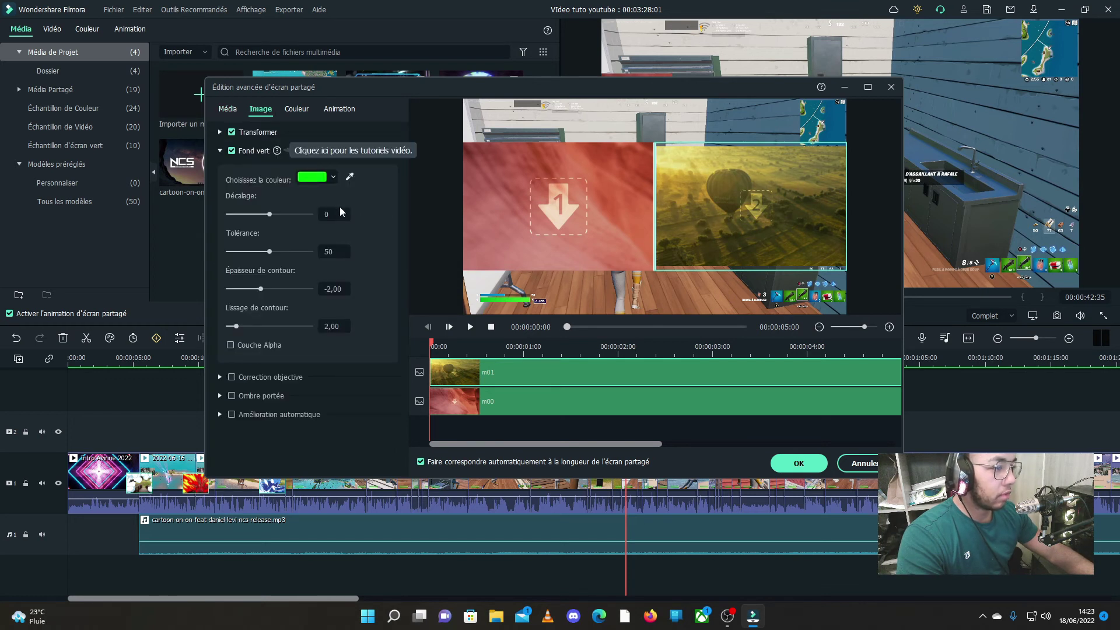
pyautogui.moveTo(286, 214); pyautogui.dragTo(249, 214)
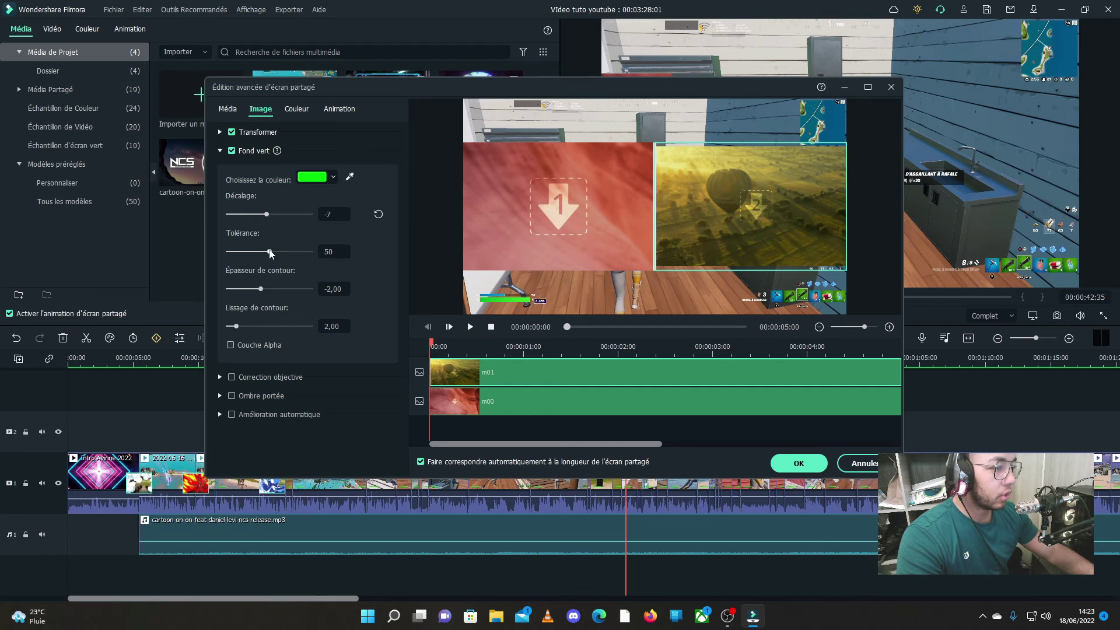
pyautogui.moveTo(318, 250); pyautogui.dragTo(278, 251)
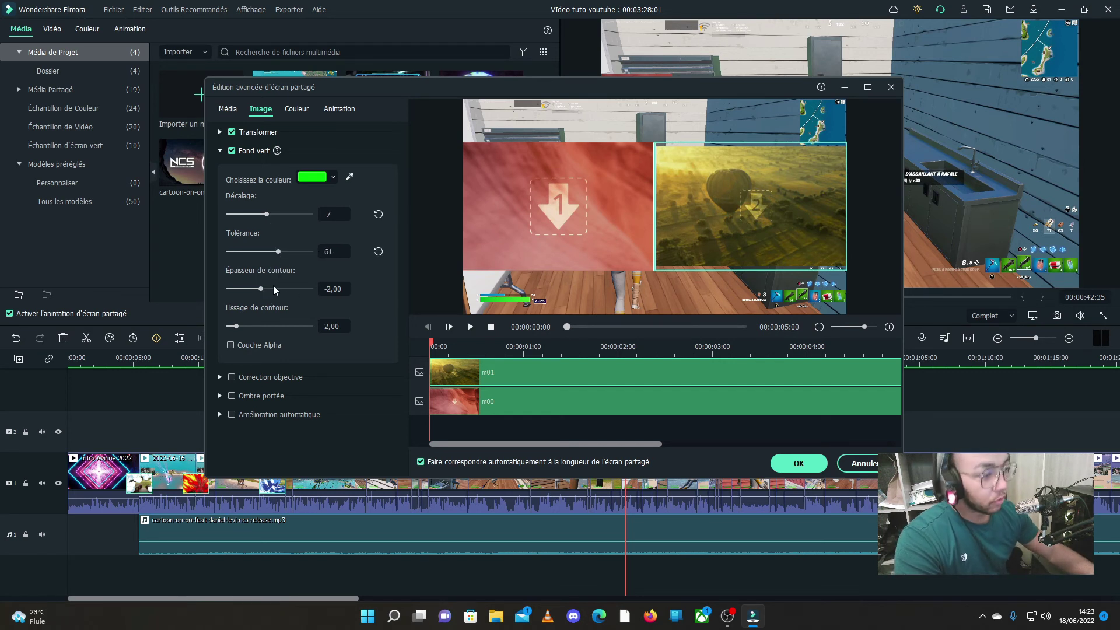
pyautogui.click(891, 93)
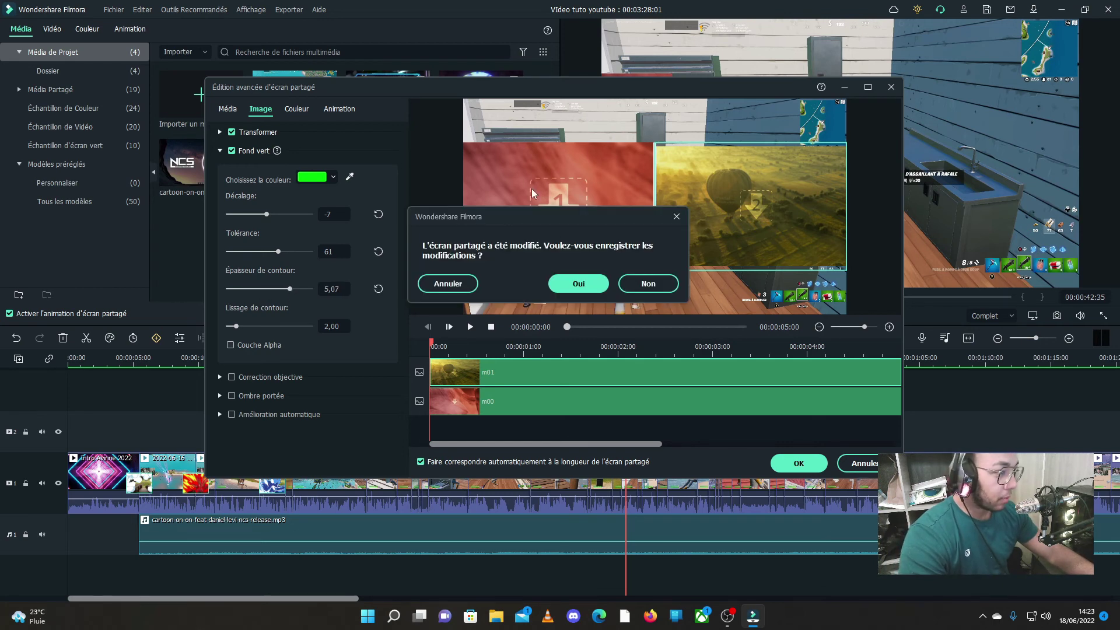
pyautogui.click(648, 284)
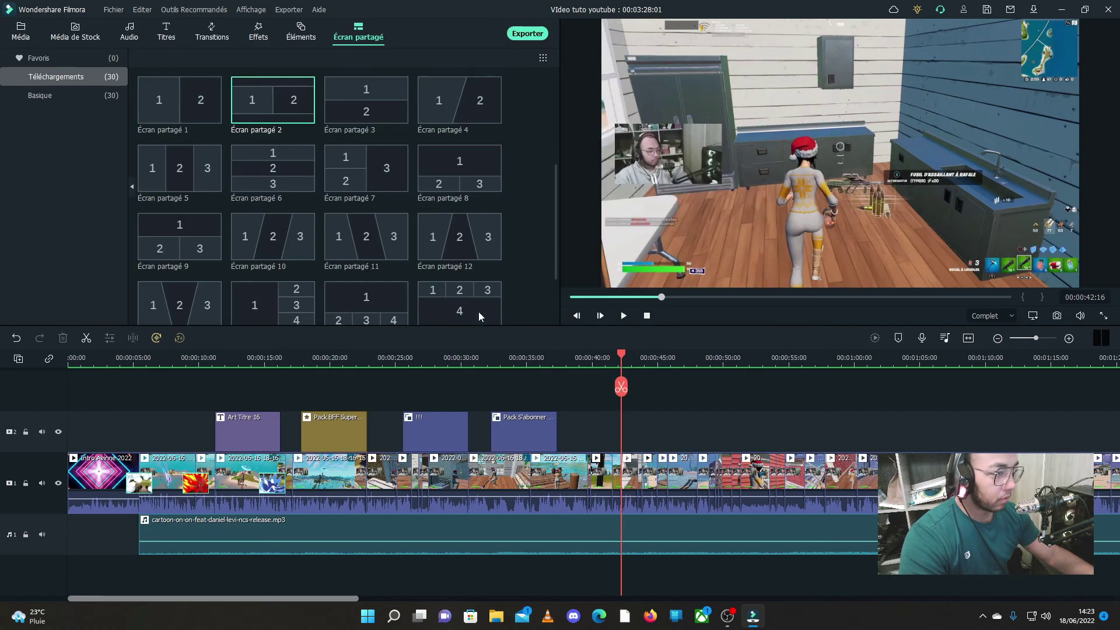